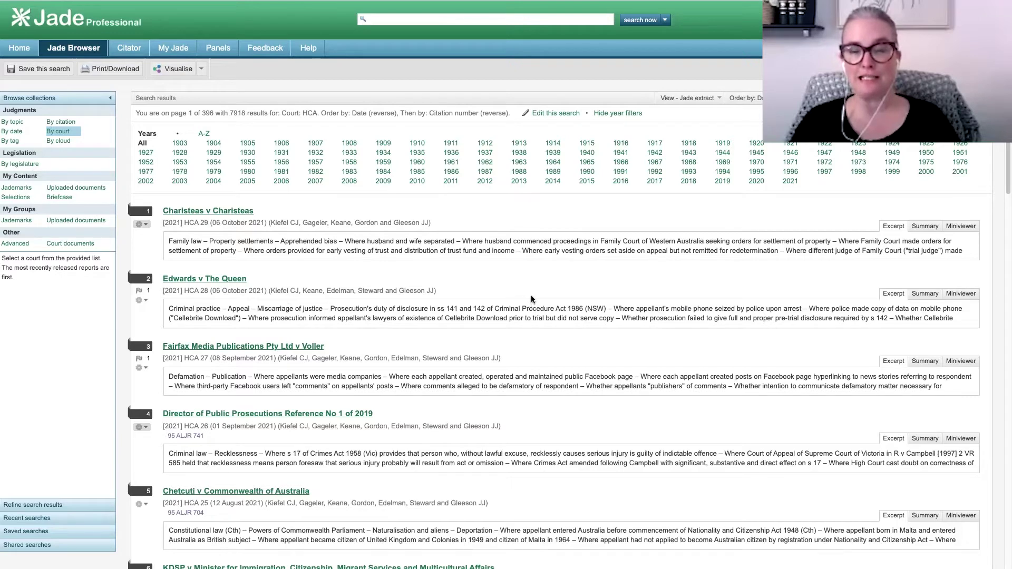
# - Look up the documents and citations suggested for a search on "bugmy v"
pyautogui.click(395, 19)
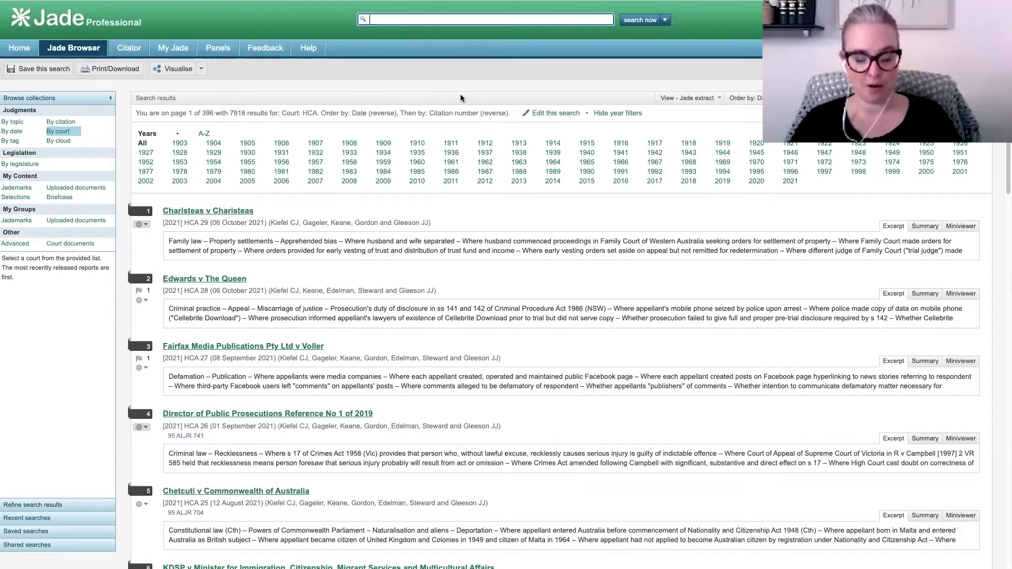
pyautogui.write('bugmy')
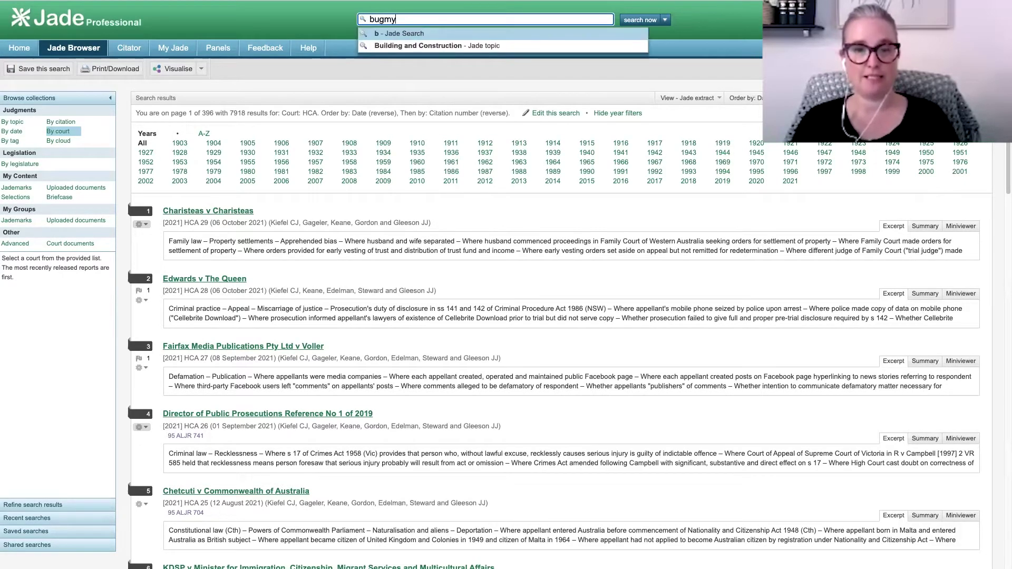
pyautogui.write(' v t')
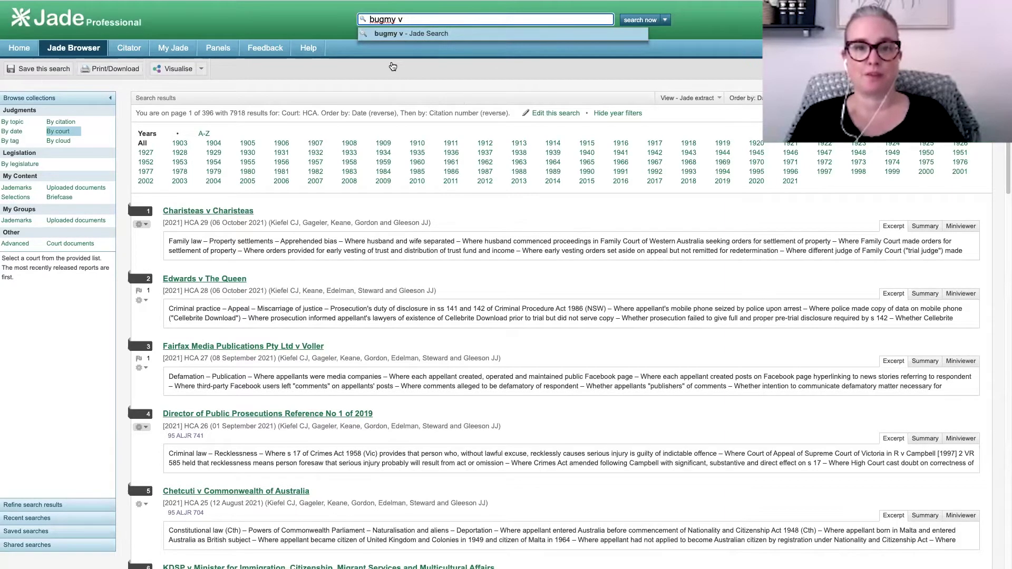
pyautogui.press('BackSpace')
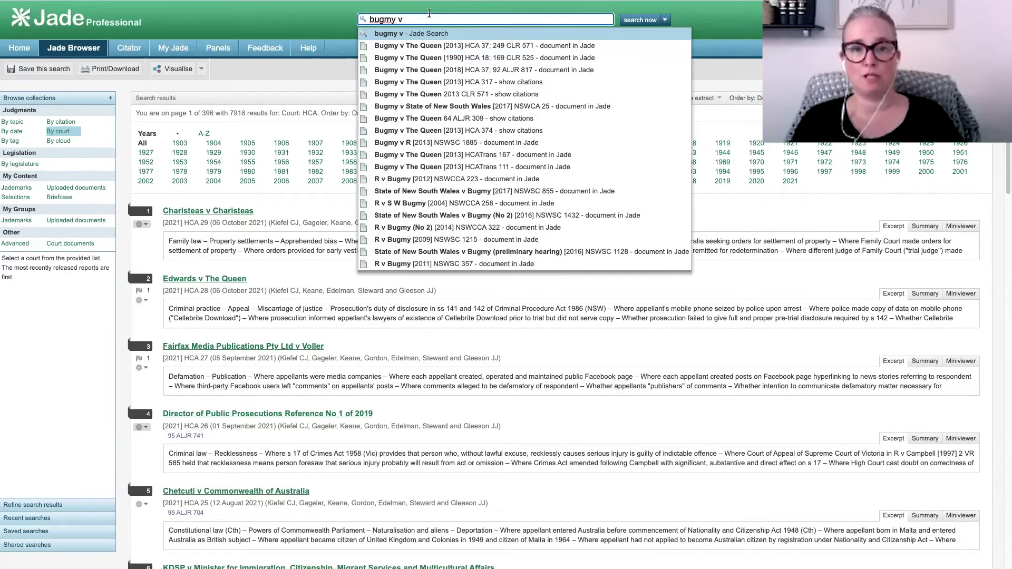
# - Look up "247 clr 1 at [2]", previewing paragraph 2 of Crump v New South Wales and opening that paragraph's citations
pyautogui.press('BackSpace')
pyautogui.press('BackSpace')
pyautogui.press('BackSpace')
pyautogui.press('BackSpace')
pyautogui.press('BackSpace')
pyautogui.press('BackSpace')
pyautogui.press('BackSpace')
pyautogui.press('BackSpace')
pyautogui.write('247 clr 1')
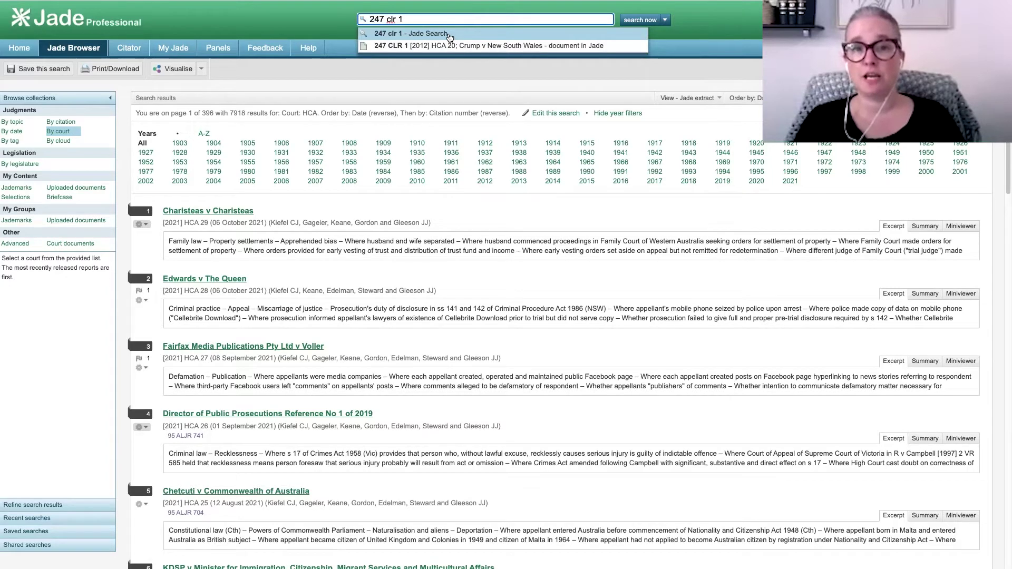
pyautogui.write('at [2]')
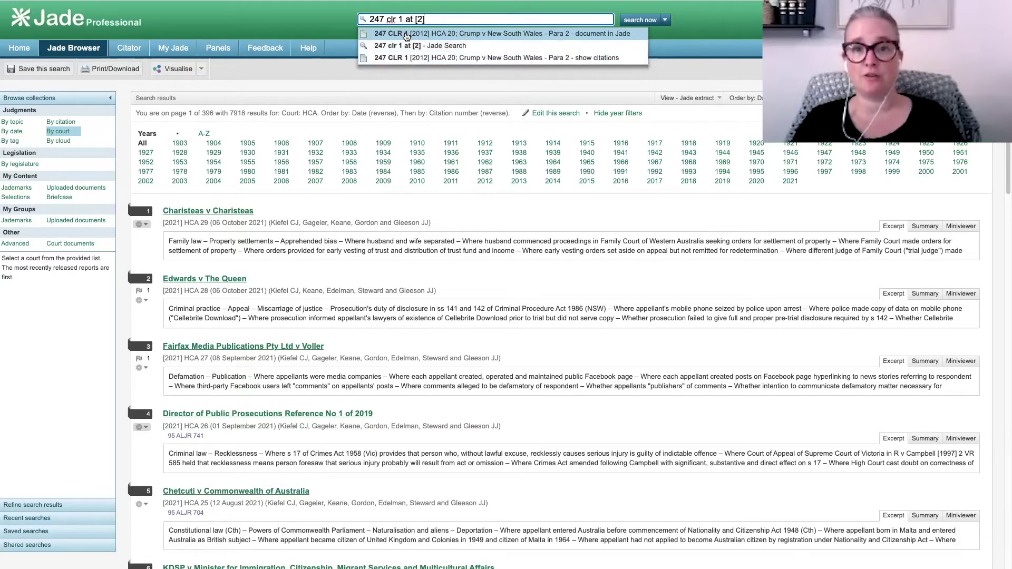
pyautogui.click(406, 35)
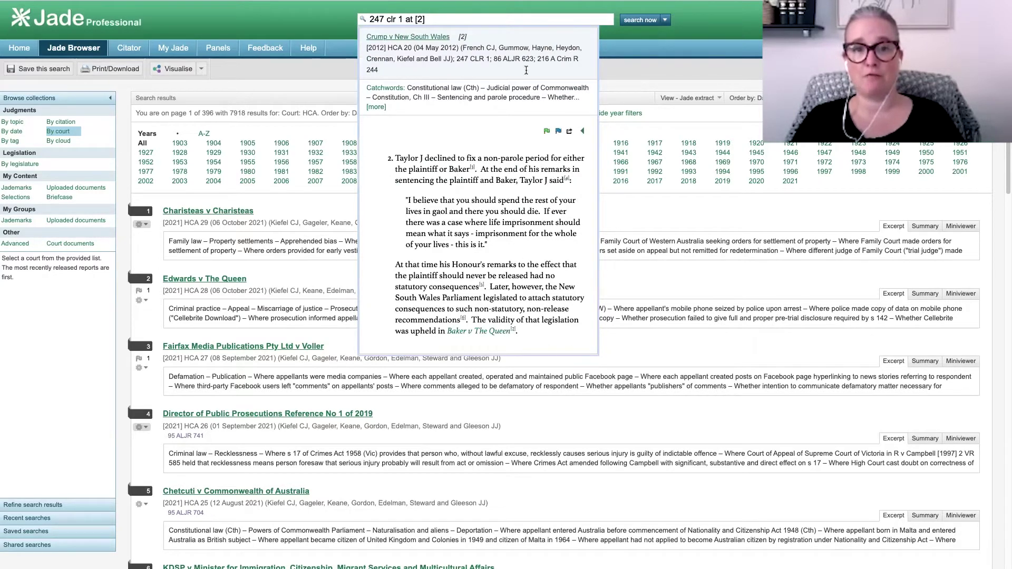
pyautogui.click(428, 19)
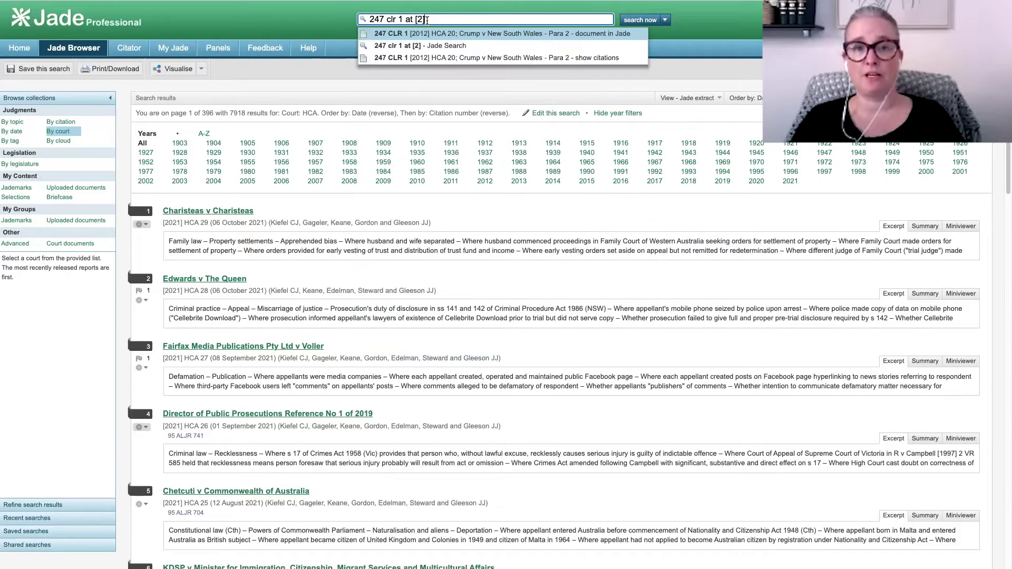
pyautogui.click(452, 59)
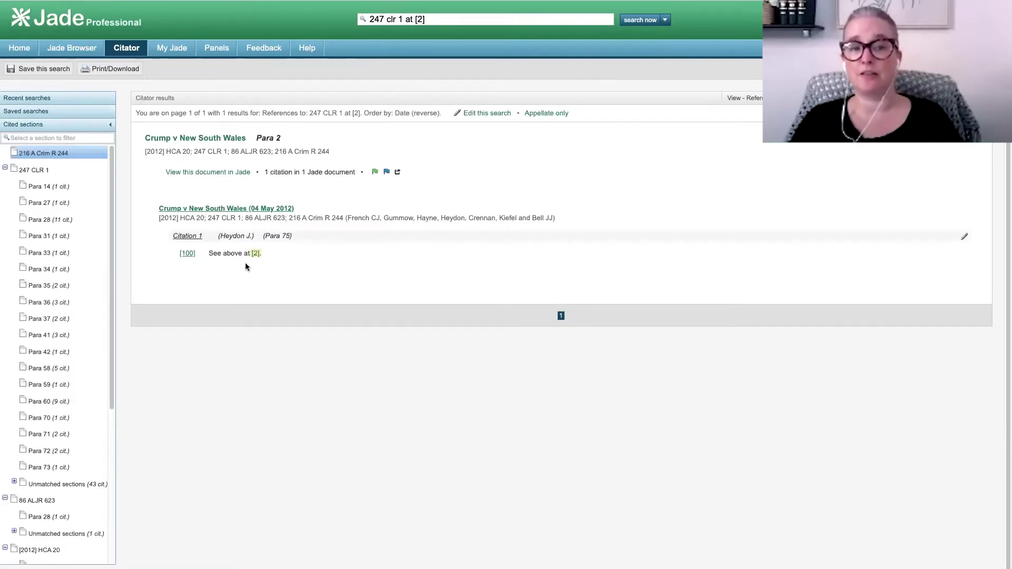
# - Search for "duties act", open the Duties Act 1997 (NSW), and check the suggested Duties Acts of the other jurisdictions
pyautogui.click(424, 19)
pyautogui.press('BackSpace')
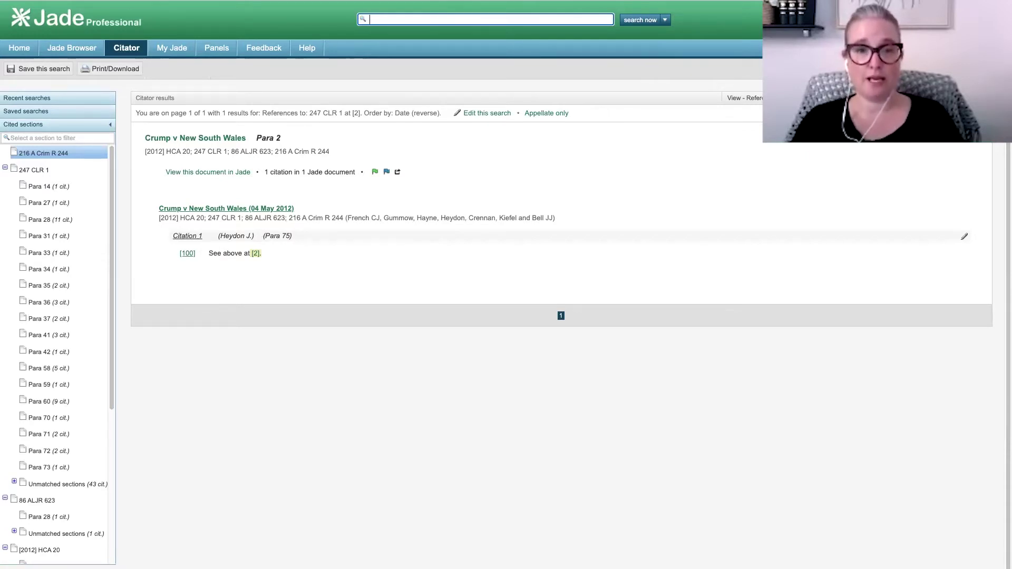
pyautogui.write('duties act')
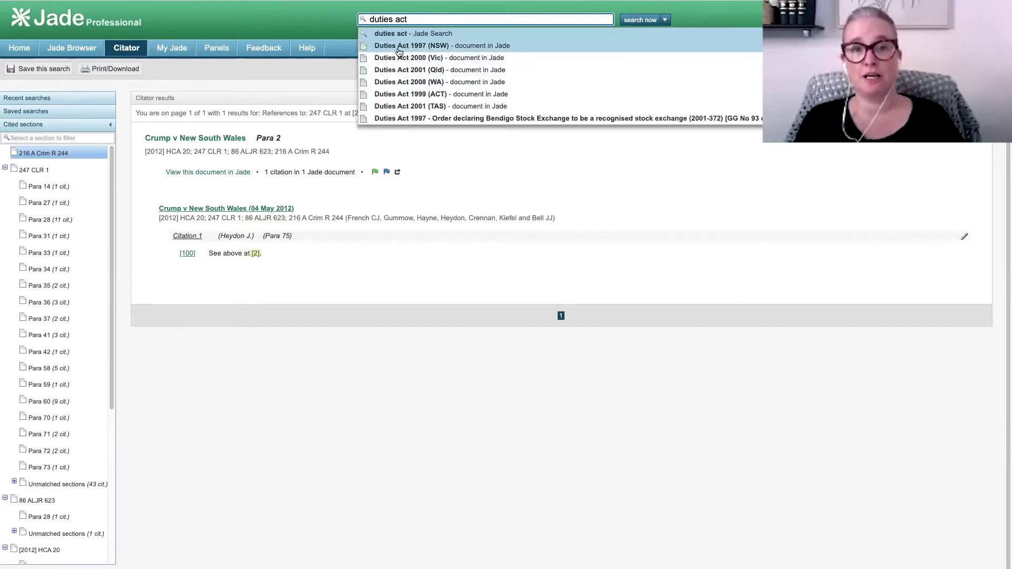
pyautogui.click(399, 47)
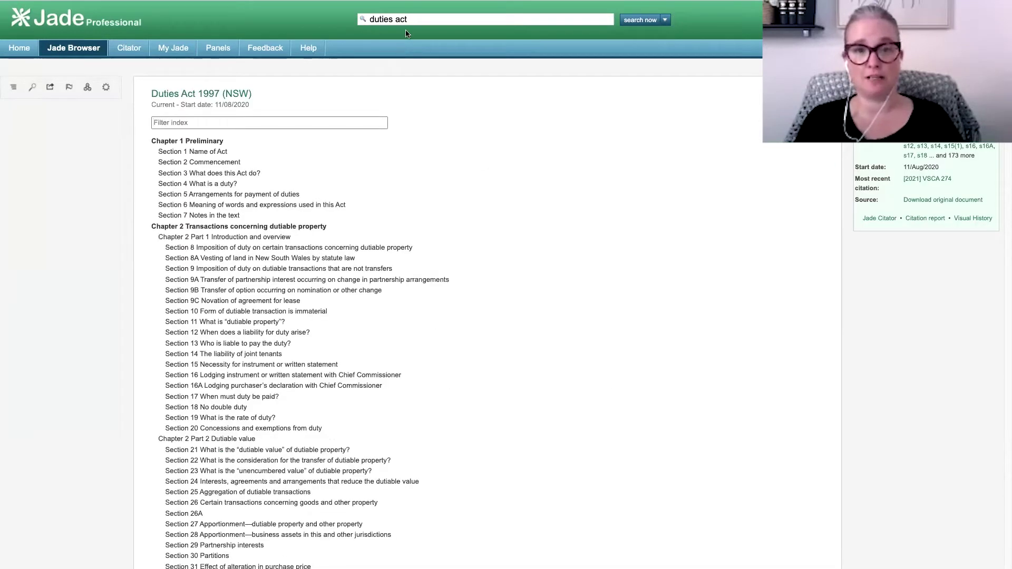
pyautogui.click(398, 17)
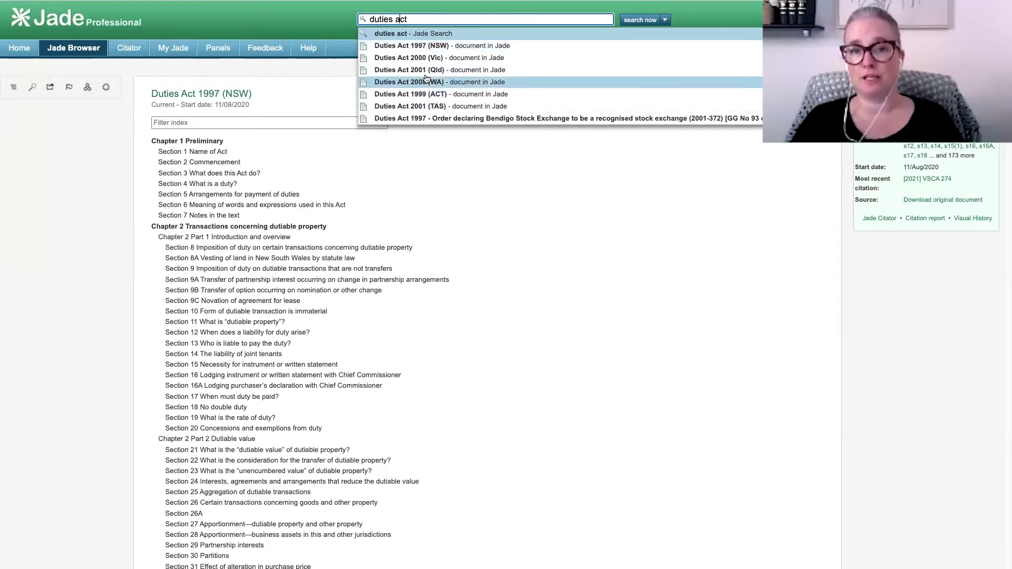
pyautogui.click(318, 86)
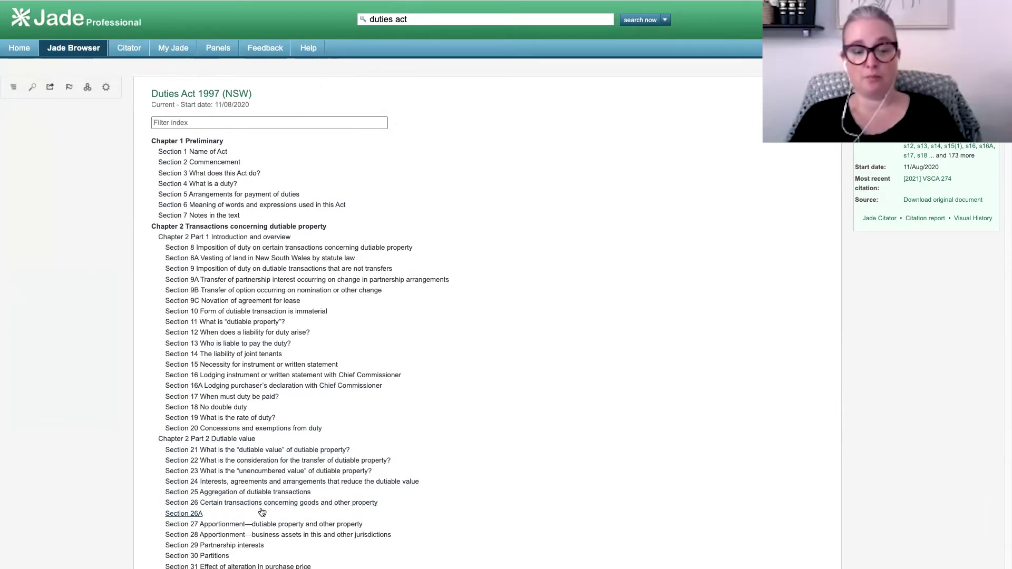
# - Filter the index of the Duties Act 1997 (NSW) by "partnership", and clear the filter after viewing the matching sections
pyautogui.write('partn')
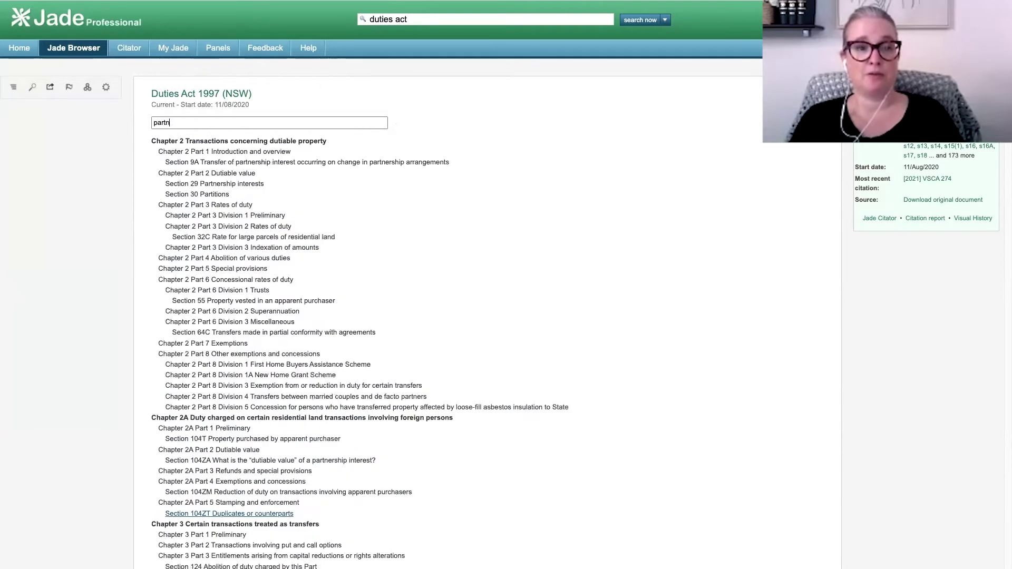
pyautogui.write('ership')
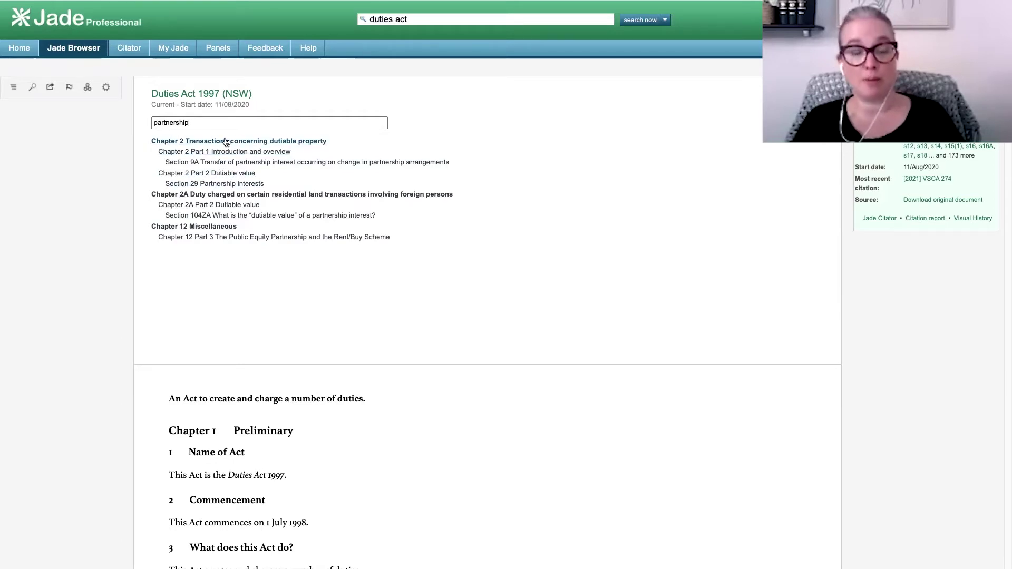
pyautogui.click(190, 125)
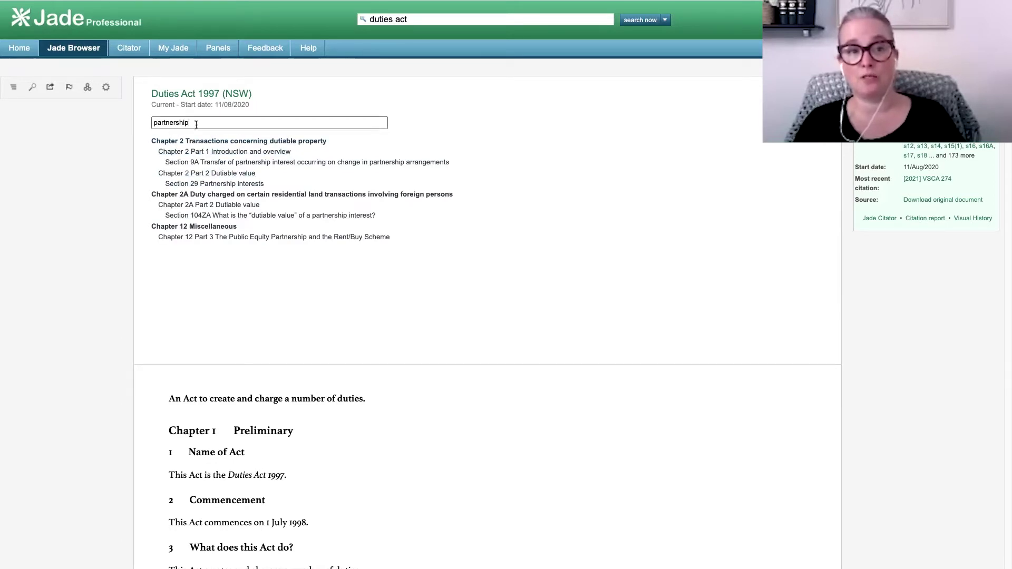
pyautogui.moveTo(196, 125); pyautogui.dragTo(159, 127)
pyautogui.press('BackSpace')
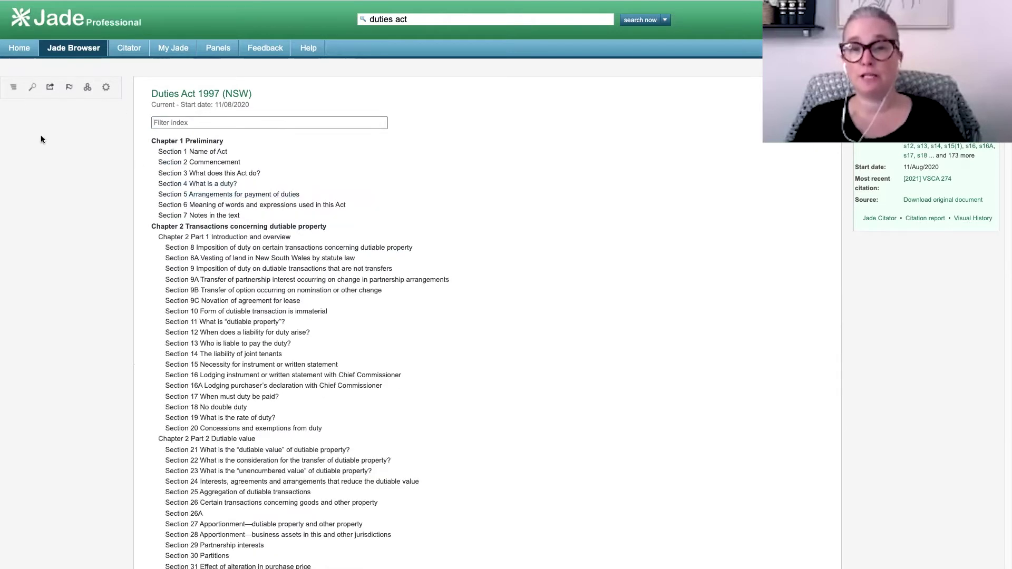
# - Find "partnership" in the full text of the Act and focus the document on the matches
pyautogui.click(33, 88)
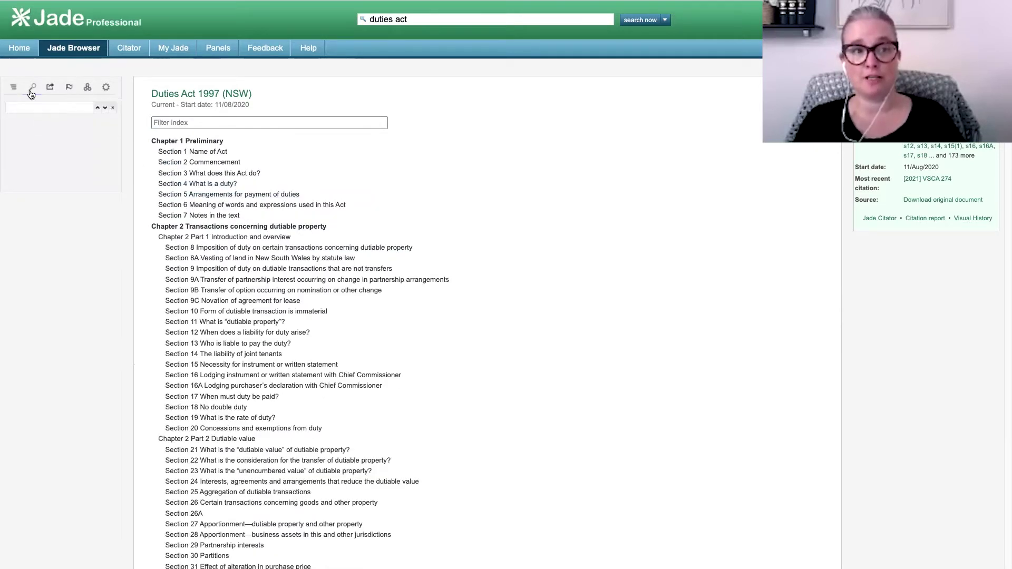
pyautogui.write('partnership')
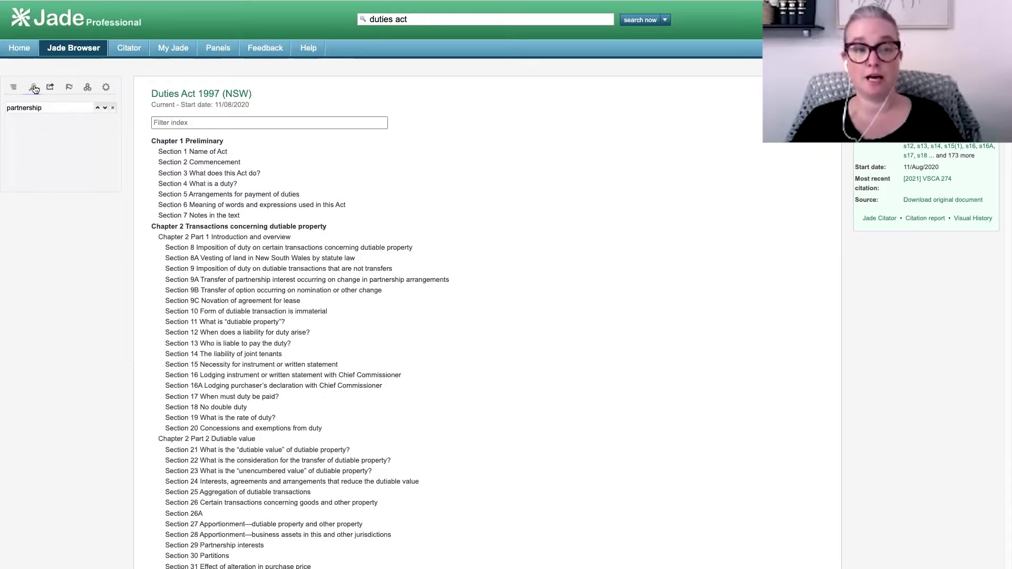
pyautogui.press('Return')
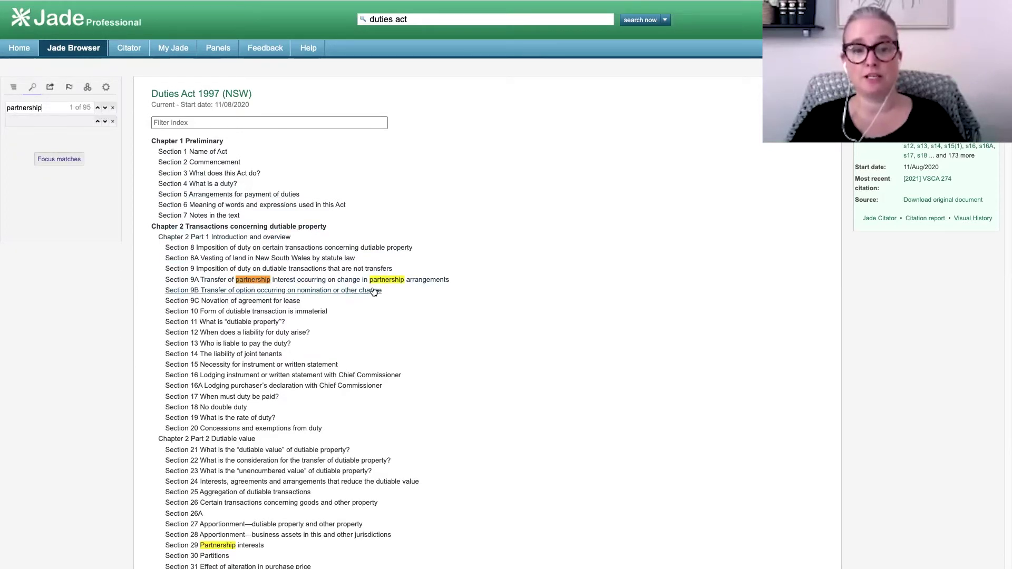
pyautogui.click(54, 159)
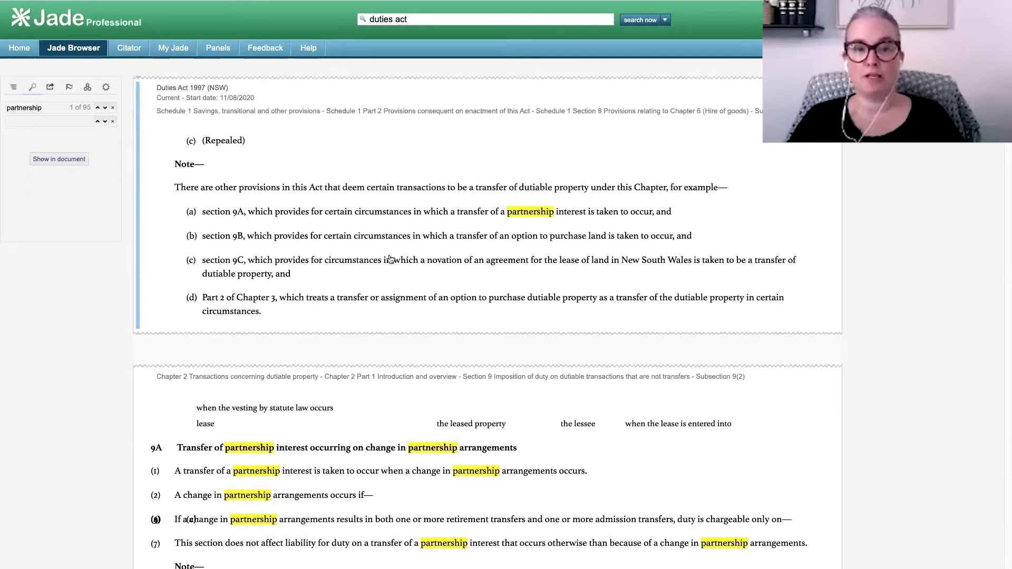
# - Review the focused passages mentioning partnership, and return to the full document at its beginning
pyautogui.scroll(-3, 294, 213)
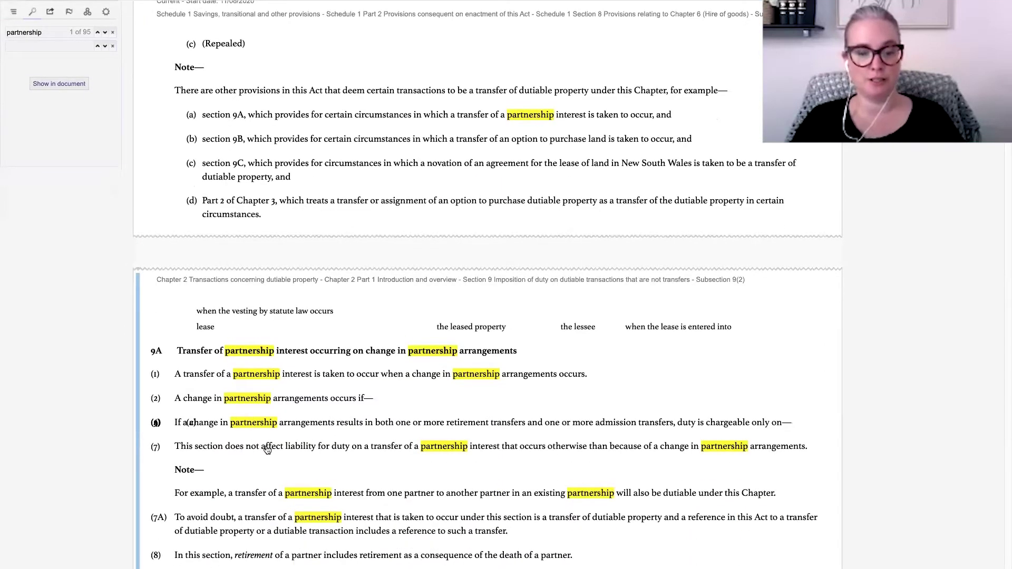
pyautogui.scroll(-3, 268, 449)
pyautogui.scroll(-15, 267, 450)
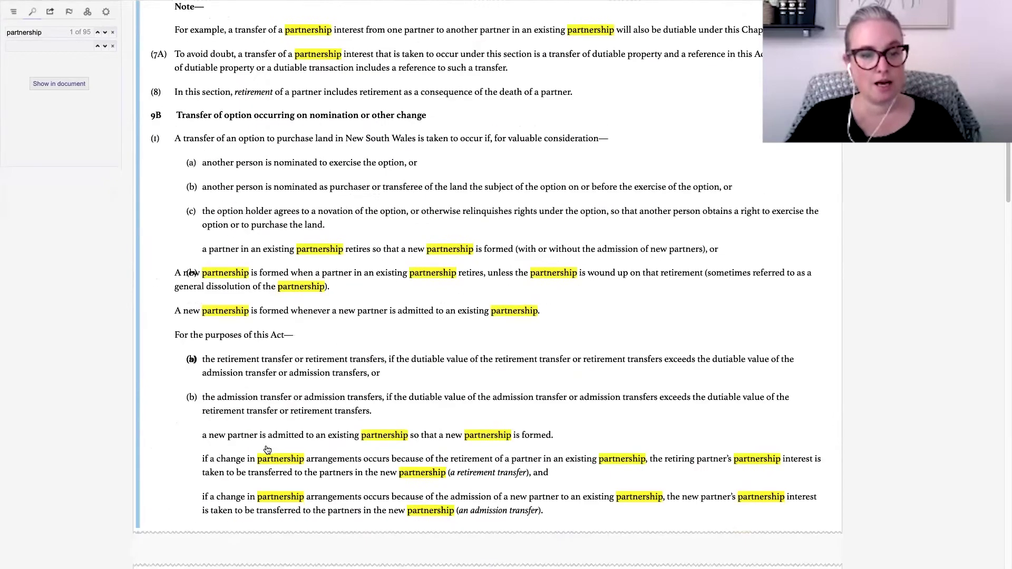
pyautogui.scroll(-9, 267, 450)
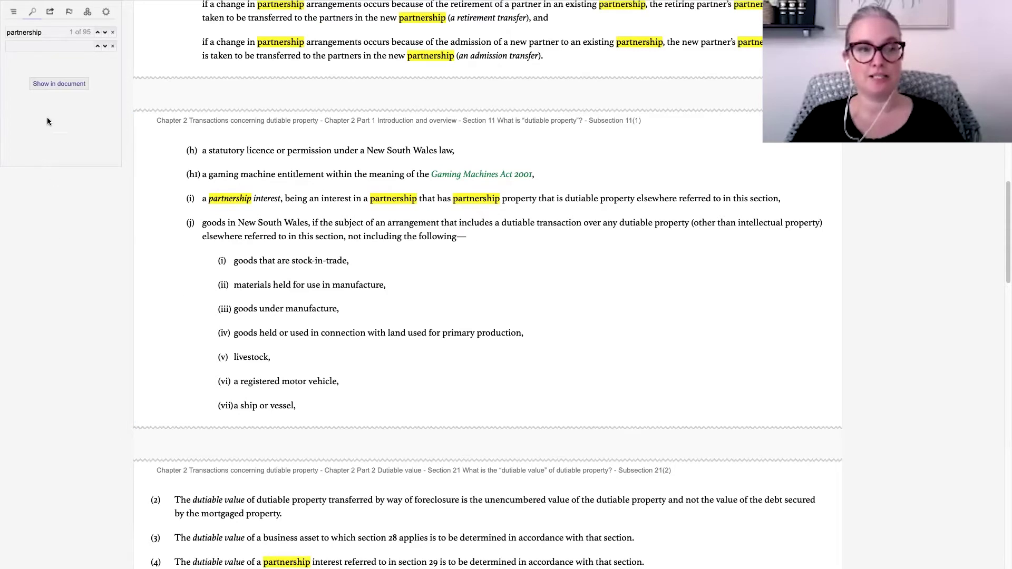
pyautogui.click(52, 88)
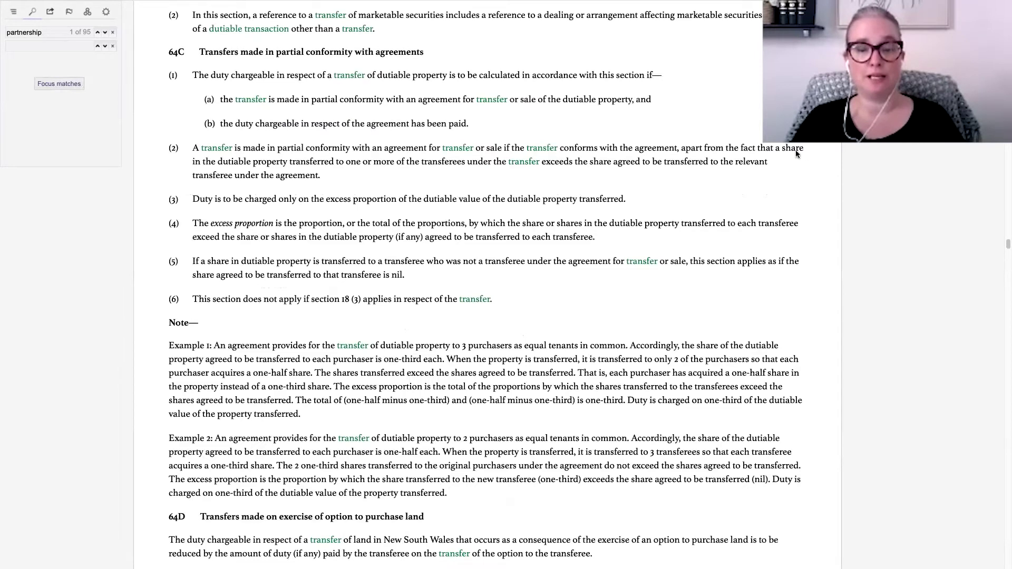
pyautogui.press('super+Up')
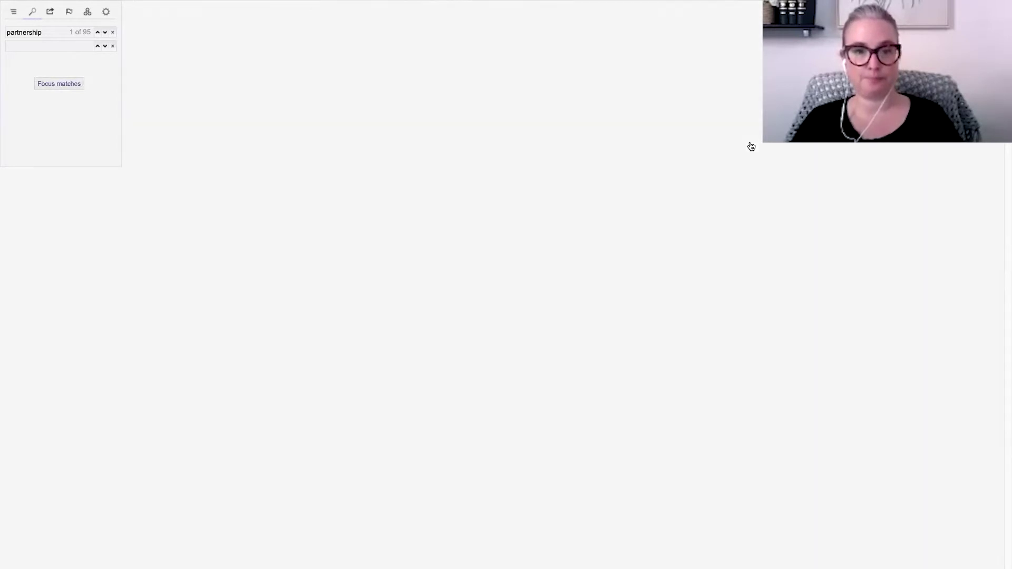
# - Try to preview section 12BB of the ASIC Act (Cth) by searching for "s12BB asic act"
pyautogui.click(383, 20)
pyautogui.moveTo(382, 20); pyautogui.dragTo(348, 24)
pyautogui.press('BackSpace')
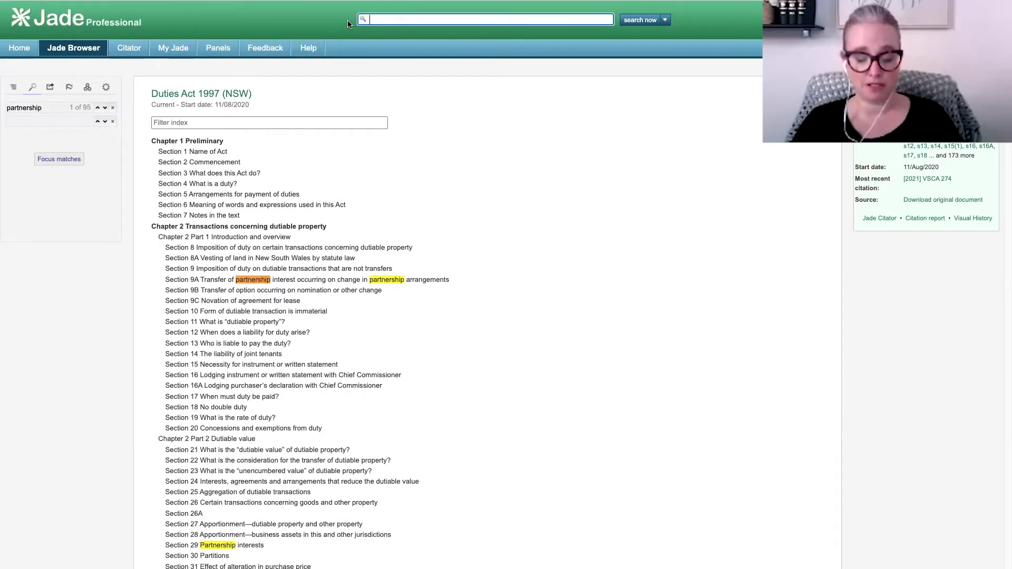
pyautogui.write('s12BB asic')
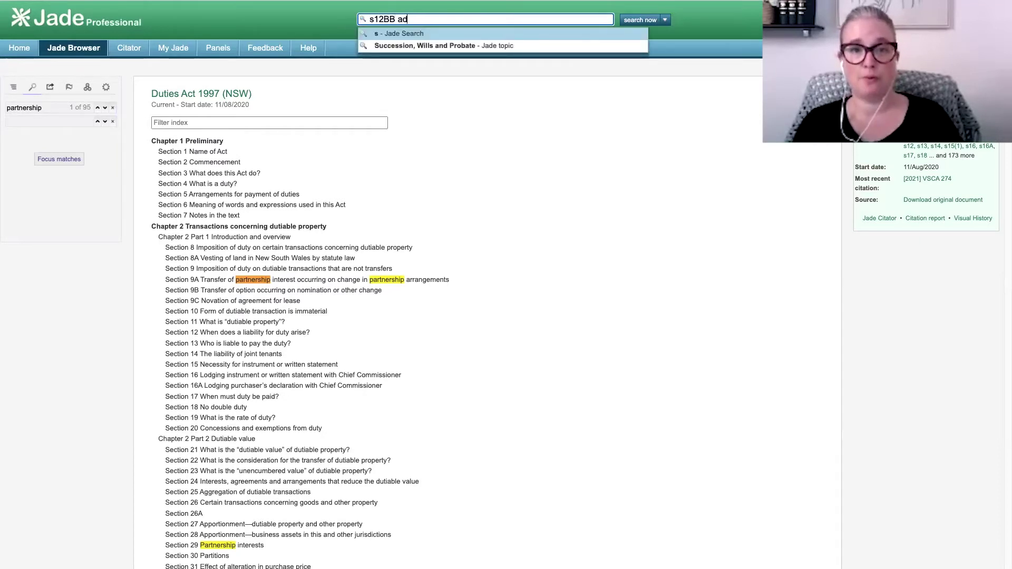
pyautogui.write(' act')
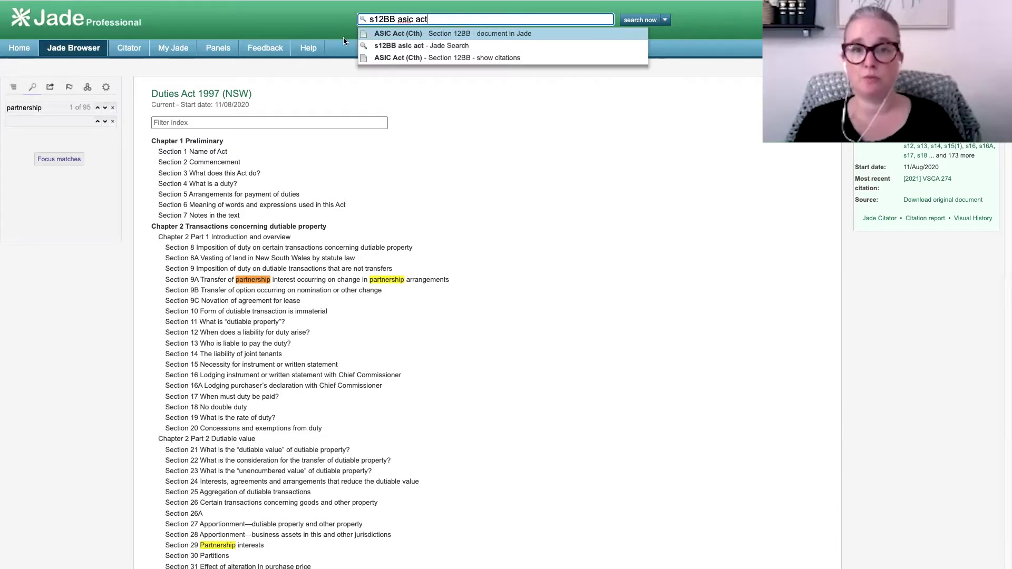
pyautogui.click(391, 34)
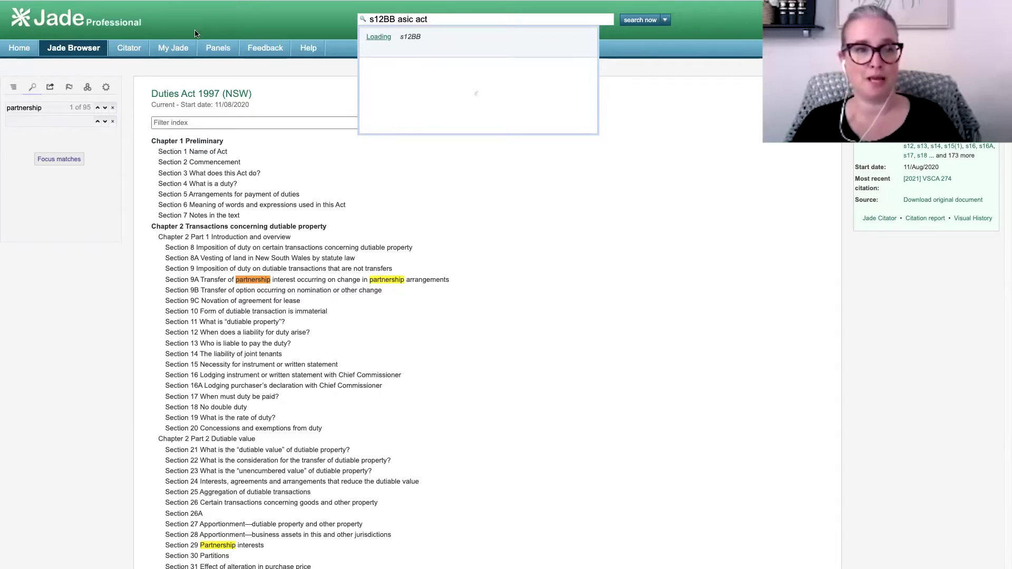
pyautogui.click(202, 14)
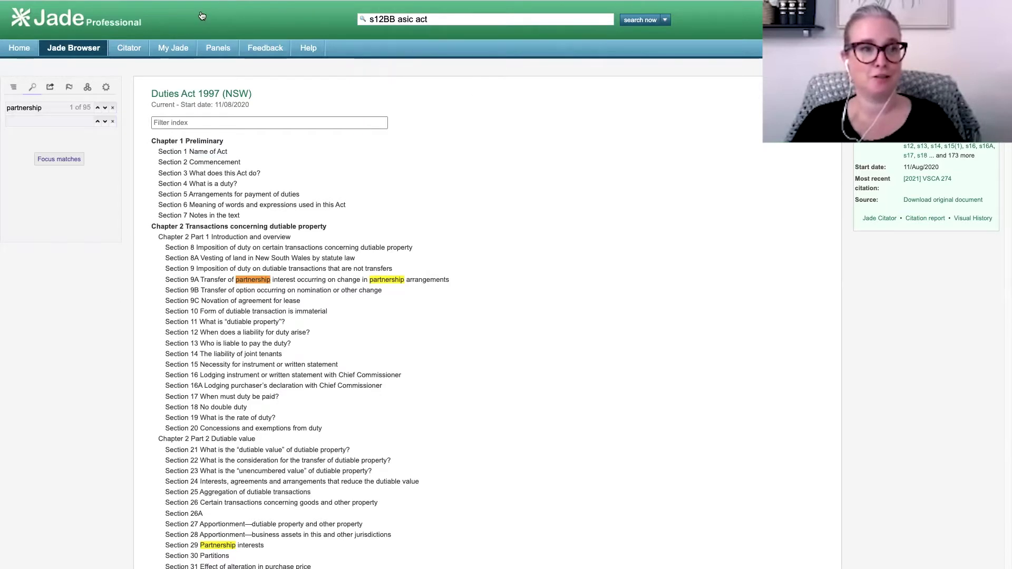
# - Reload the page, search for "s12BB asic act" again, and open the preview of section 12BB of the ASIC Act (Cth)
pyautogui.click(44, 0)
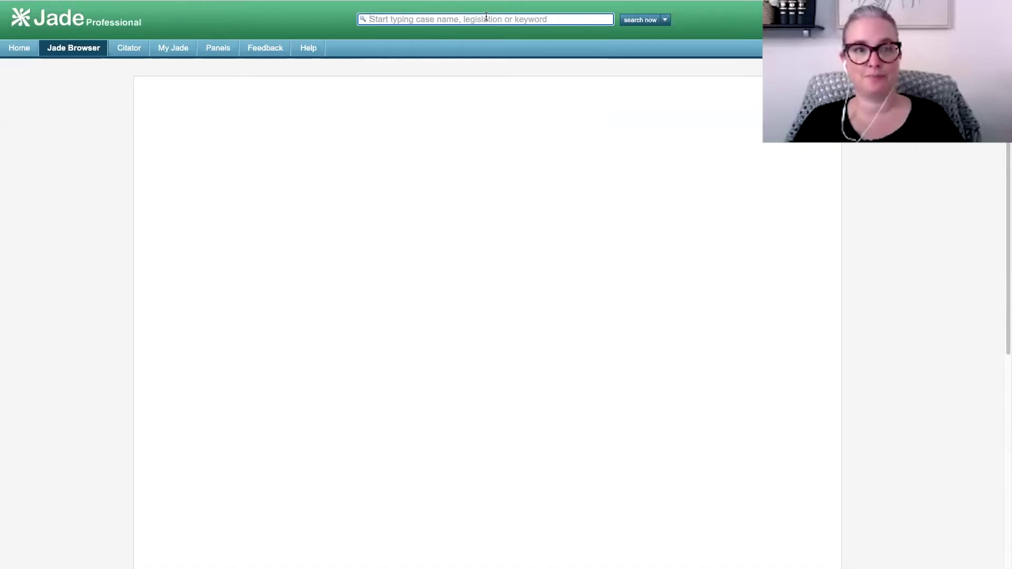
pyautogui.click(558, 20)
pyautogui.write('s12BB asic act')
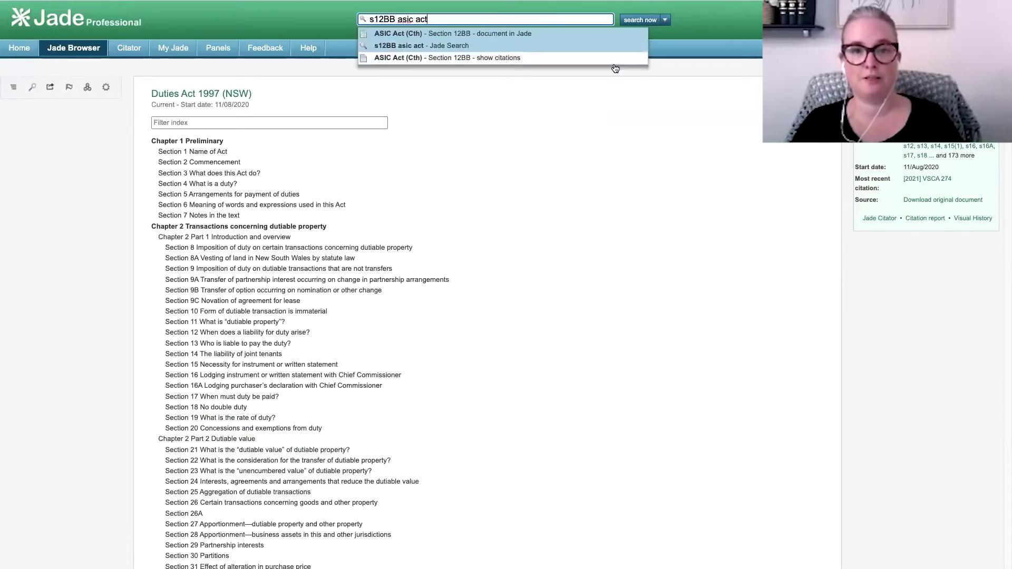
pyautogui.click(495, 33)
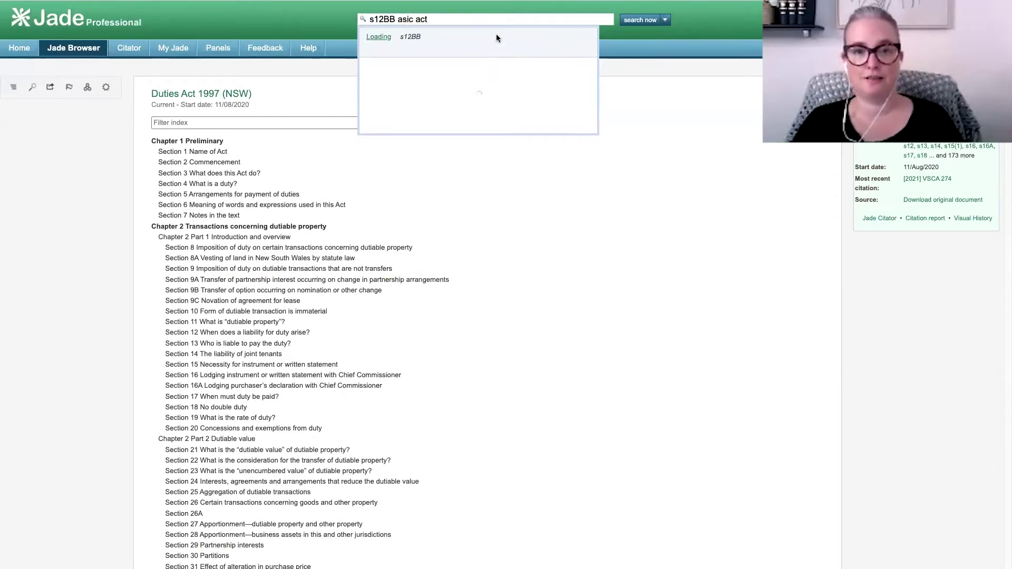
# - Search for "s14 duties act" and look over the suggested section 14 documents and citation listings
pyautogui.click(467, 19)
pyautogui.tripleClick(378, 23)
pyautogui.press('BackSpace')
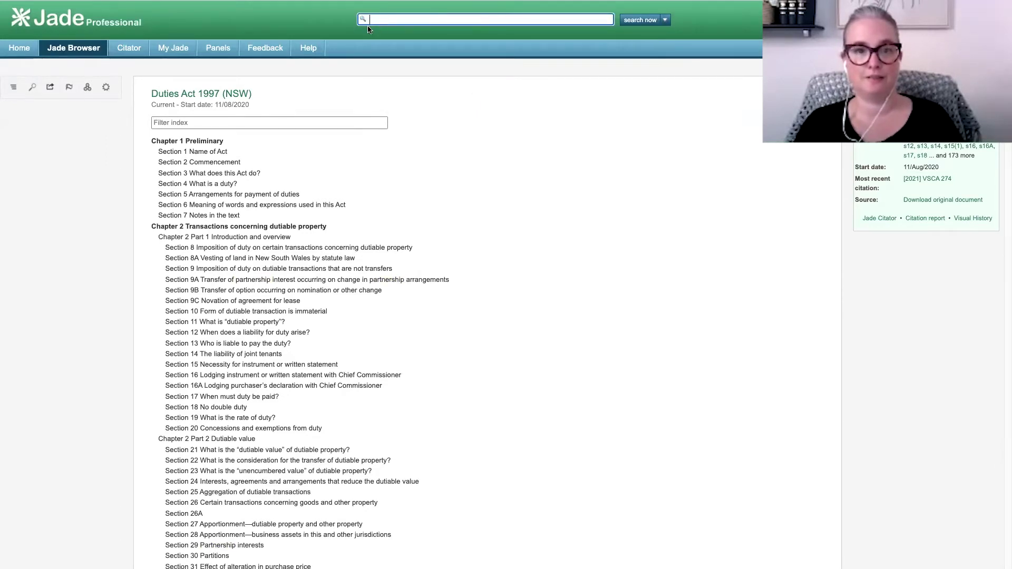
pyautogui.write('s14')
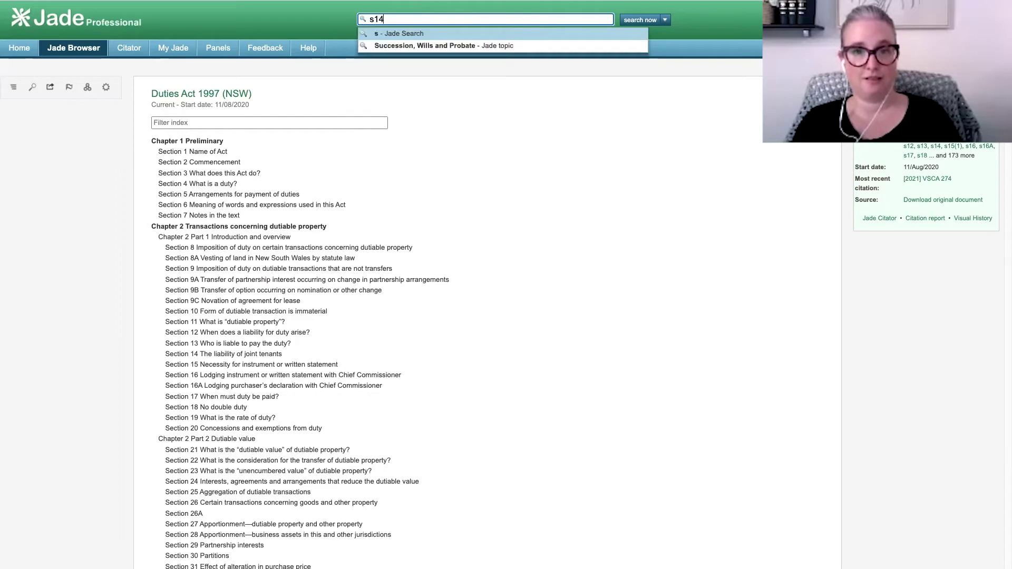
pyautogui.write(' duties act')
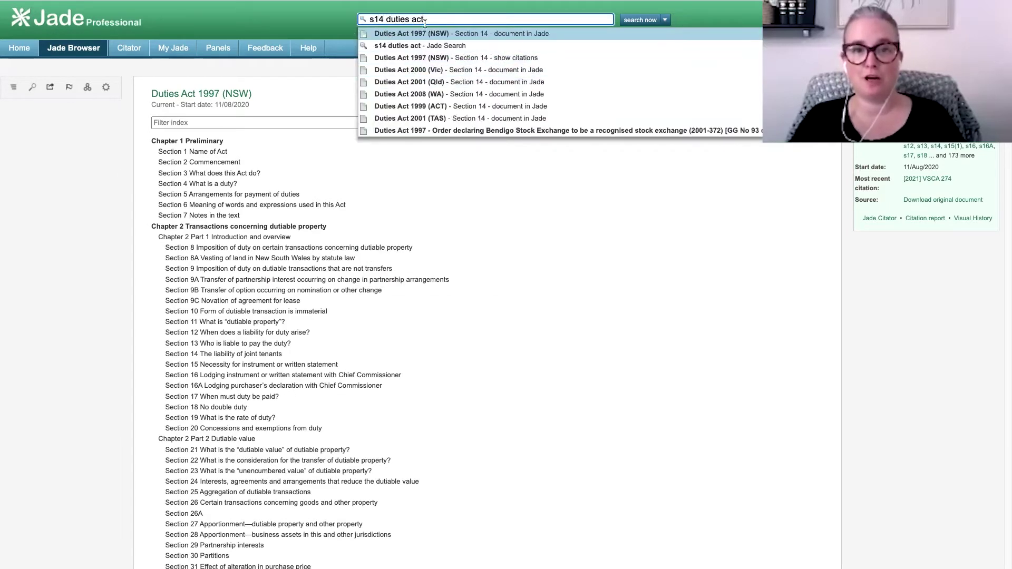
pyautogui.click(424, 34)
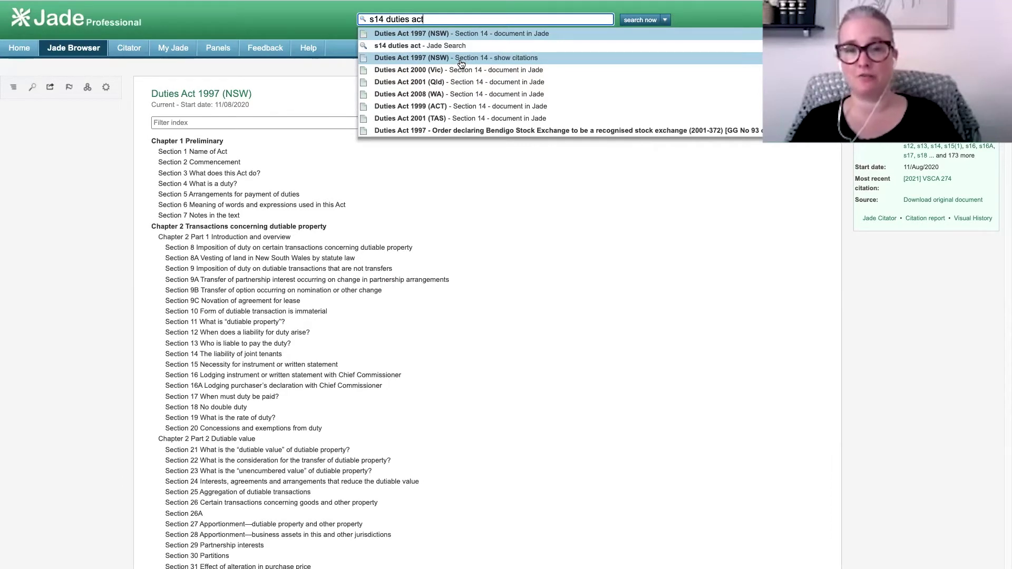
pyautogui.click(304, 11)
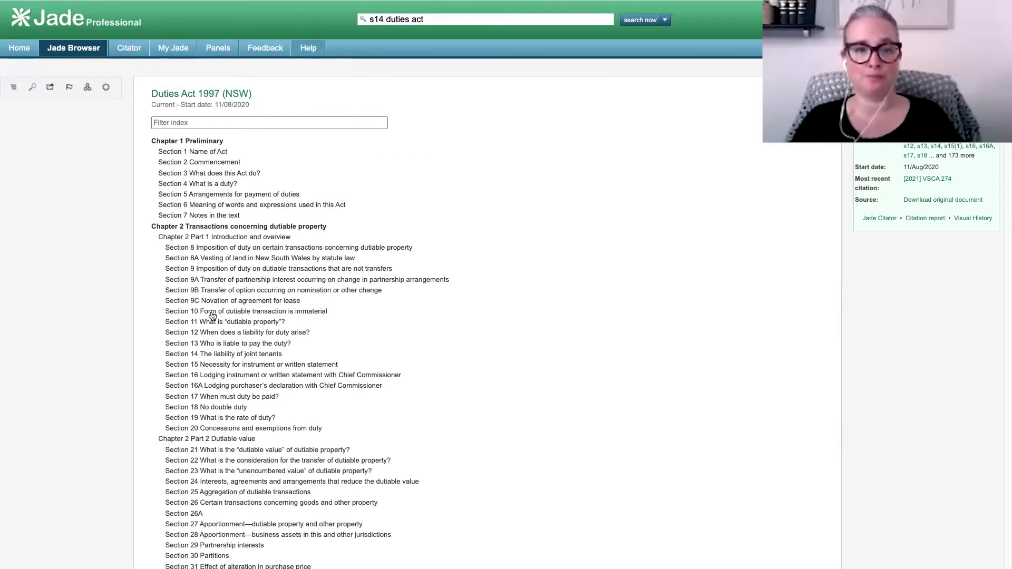
# - Go to section 14 from the Duties Act 1997 (NSW) index and examine the passages citing section 15
pyautogui.scroll(-2, 205, 345)
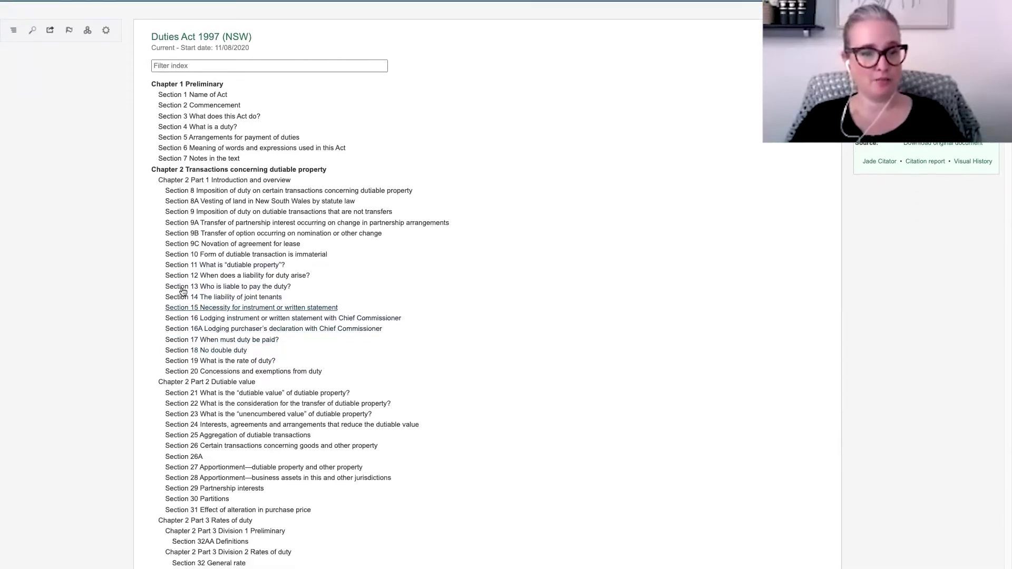
pyautogui.click(185, 298)
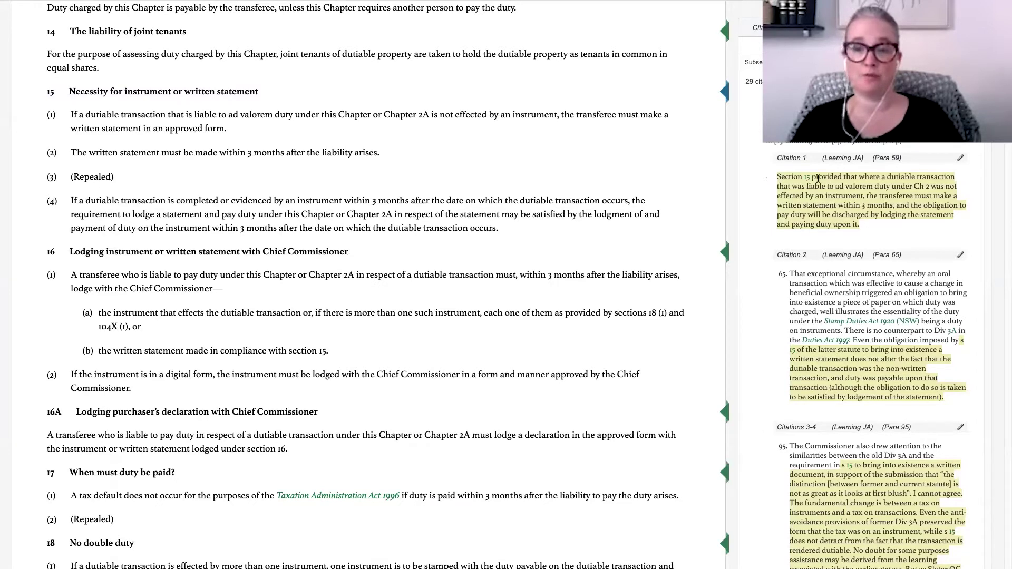
pyautogui.scroll(-2, 785, 166)
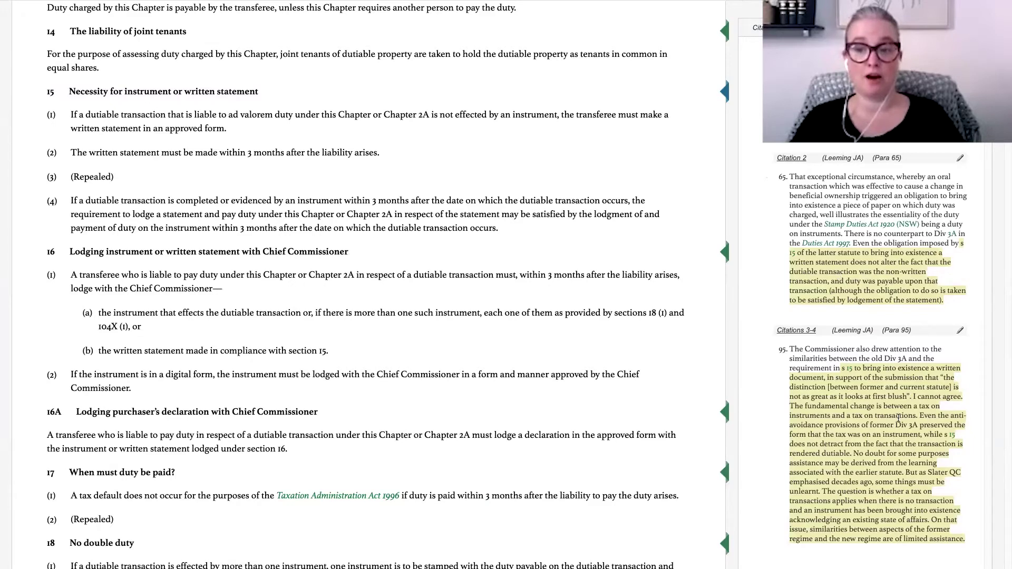
pyautogui.scroll(2, 896, 399)
pyautogui.scroll(1, 896, 399)
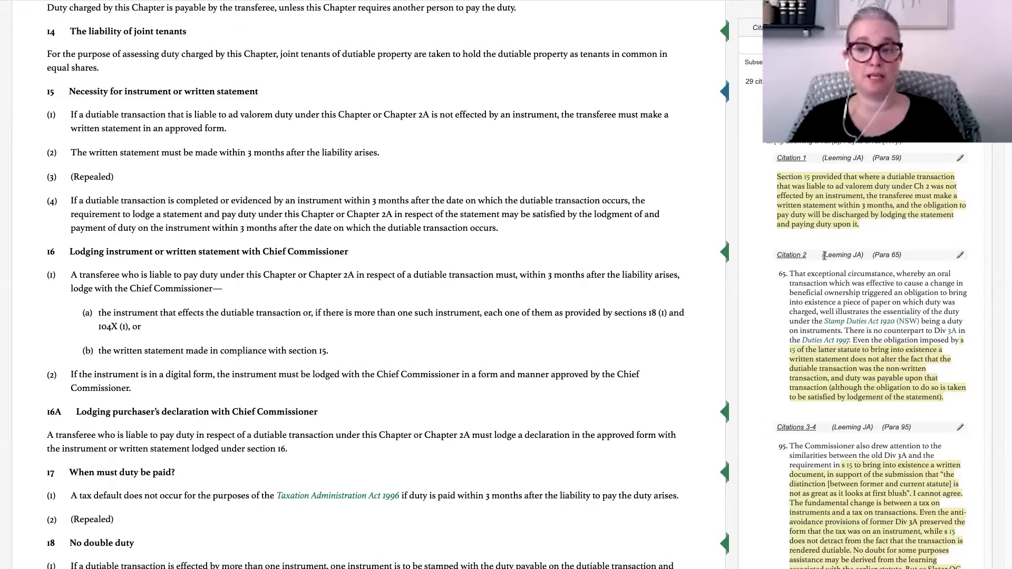
pyautogui.scroll(-4, 855, 385)
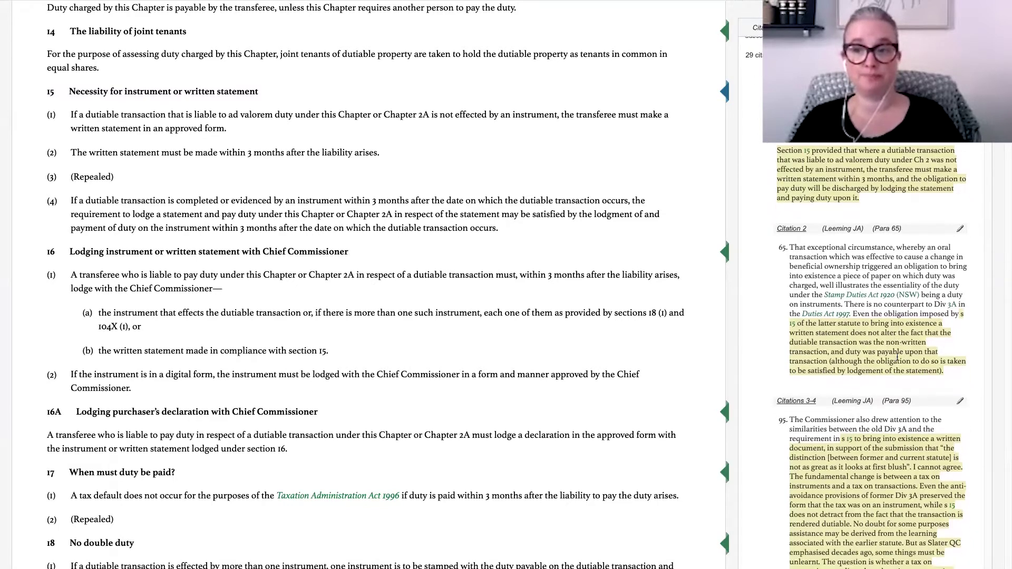
pyautogui.scroll(-7, 897, 357)
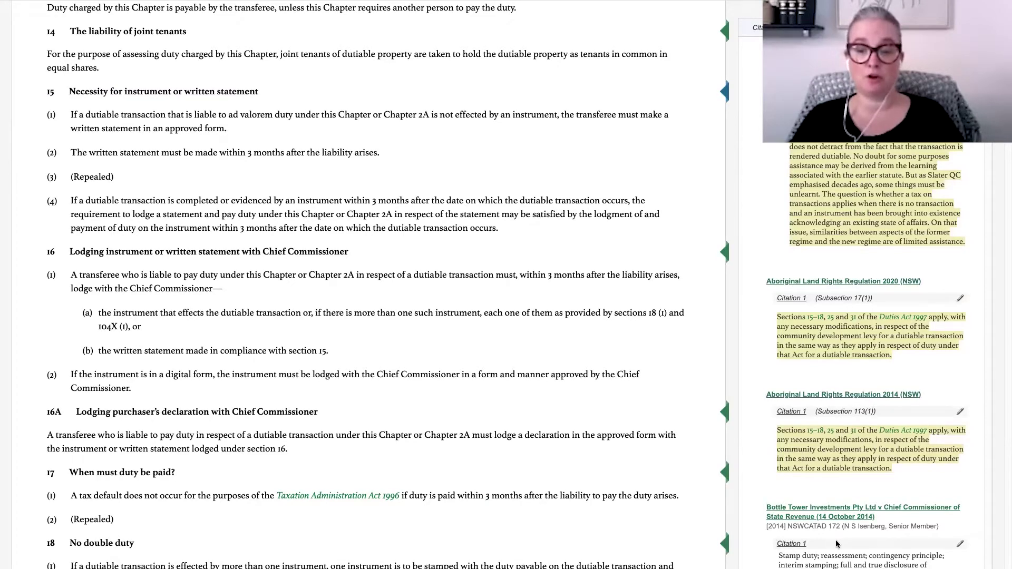
pyautogui.scroll(-2, 837, 485)
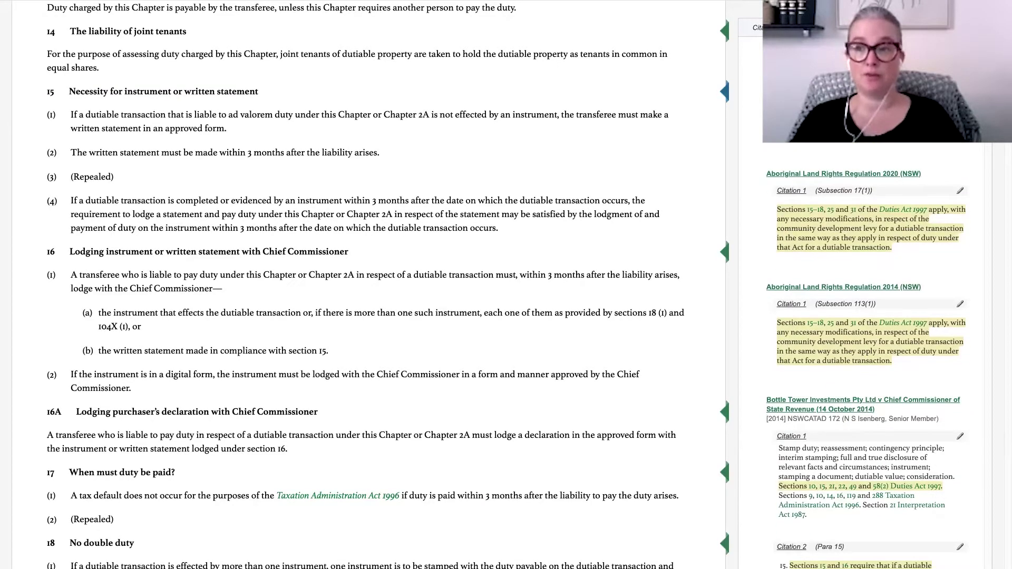
pyautogui.scroll(-5, 867, 356)
pyautogui.scroll(-3, 761, 152)
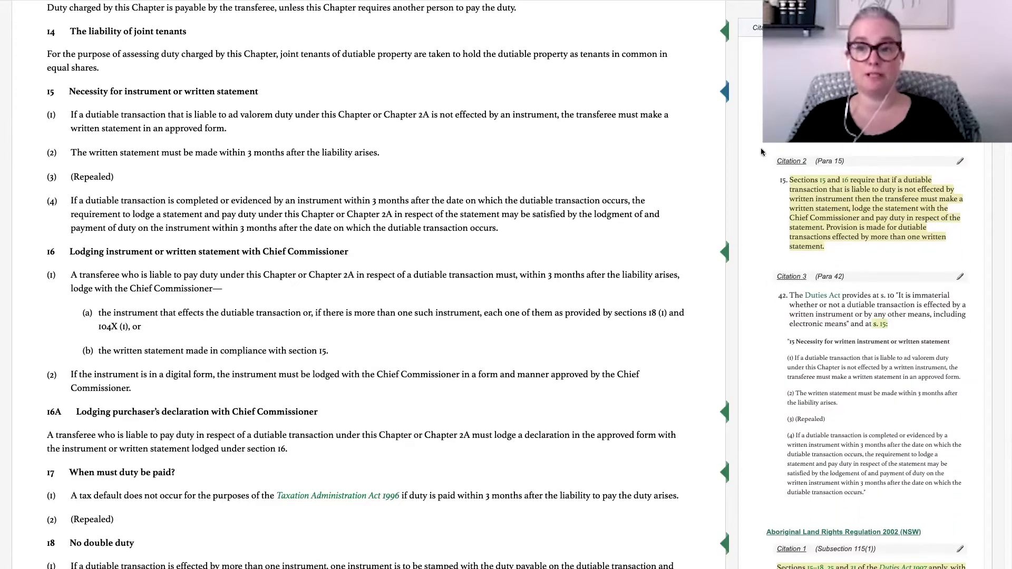
pyautogui.scroll(10, 766, 152)
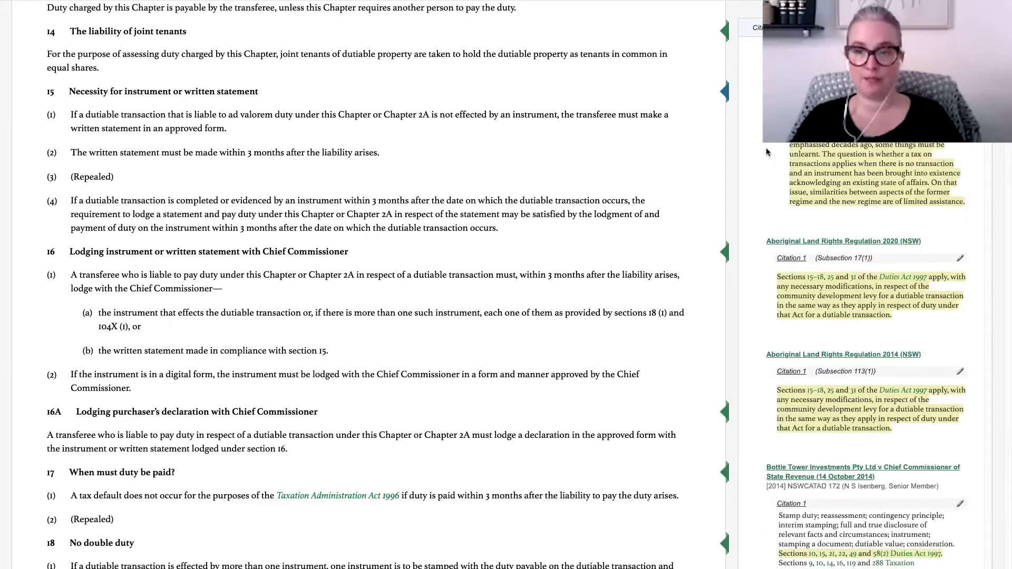
pyautogui.scroll(10, 767, 148)
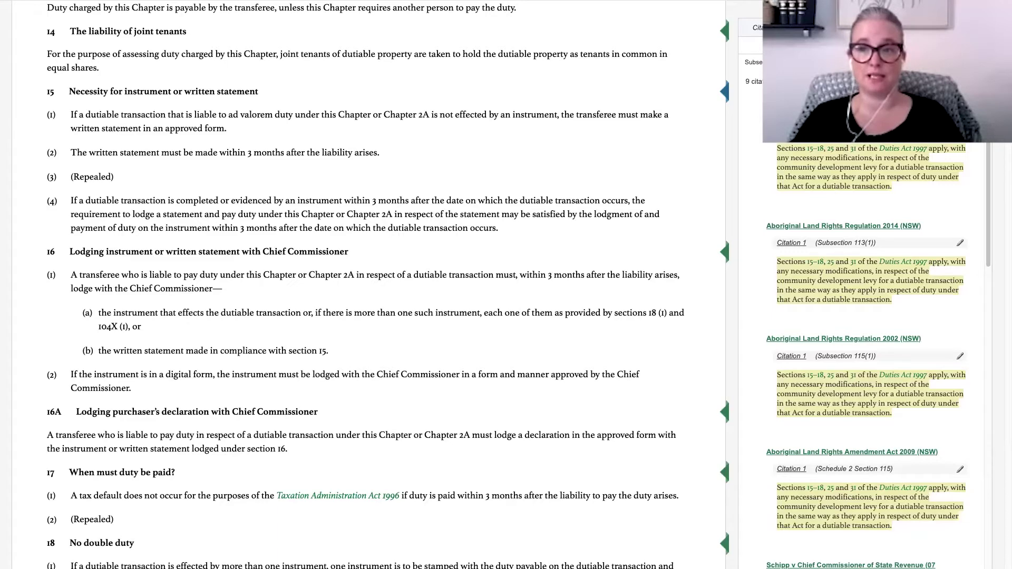
# - Filter the section 15 citations by subsection, and save an email citation alert for section 15 with a frequency of 1 day
pyautogui.click(807, 63)
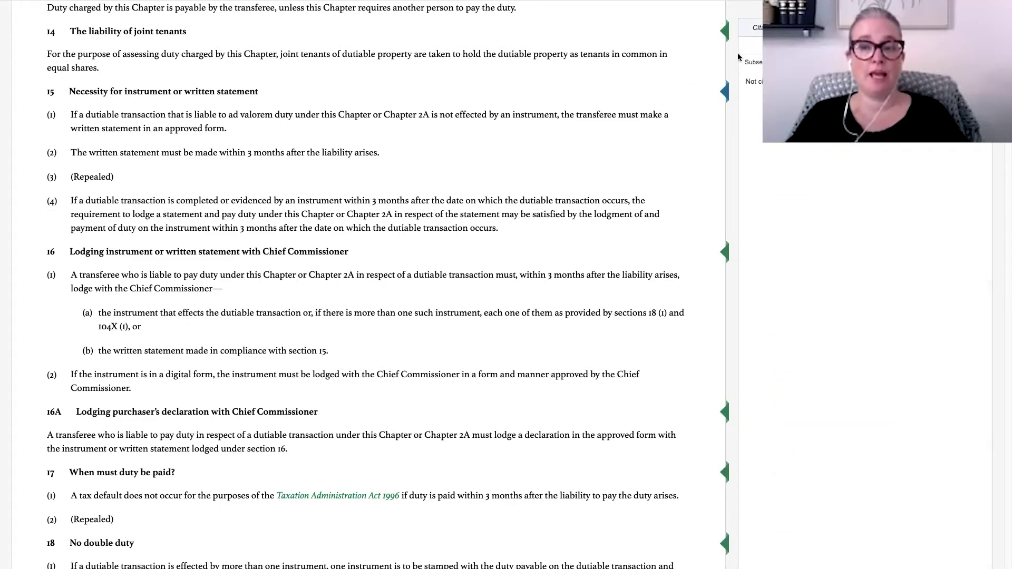
pyautogui.click(723, 88)
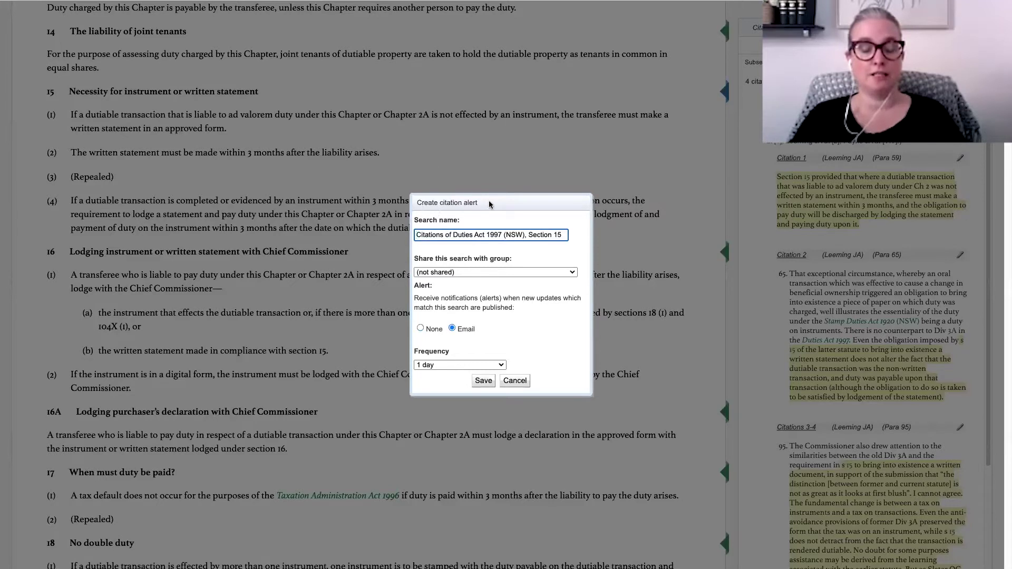
pyautogui.click(482, 382)
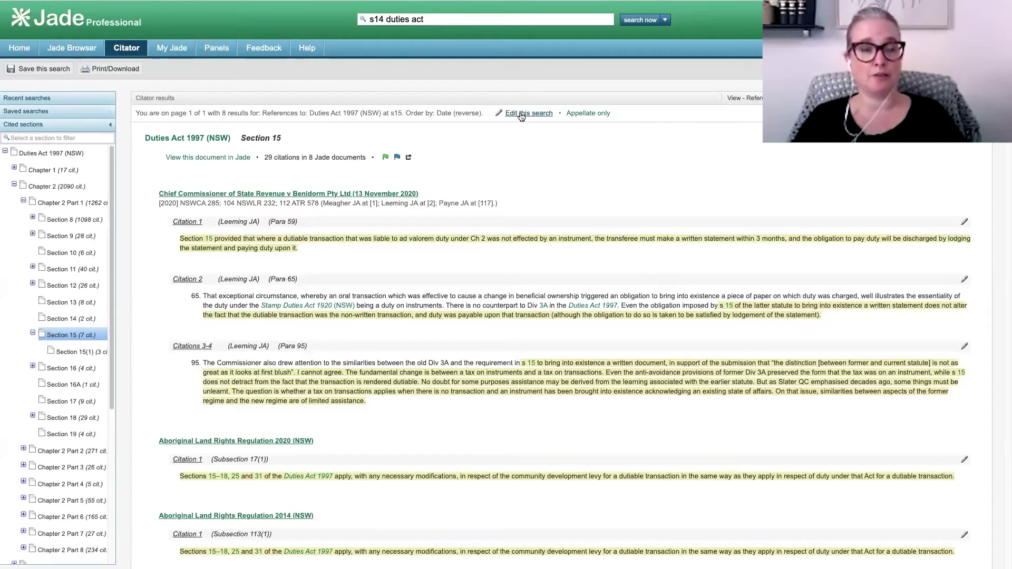
# - Open the Citator search for section 15 for editing, look through the document fields available for its text search, and return to the results
pyautogui.click(521, 114)
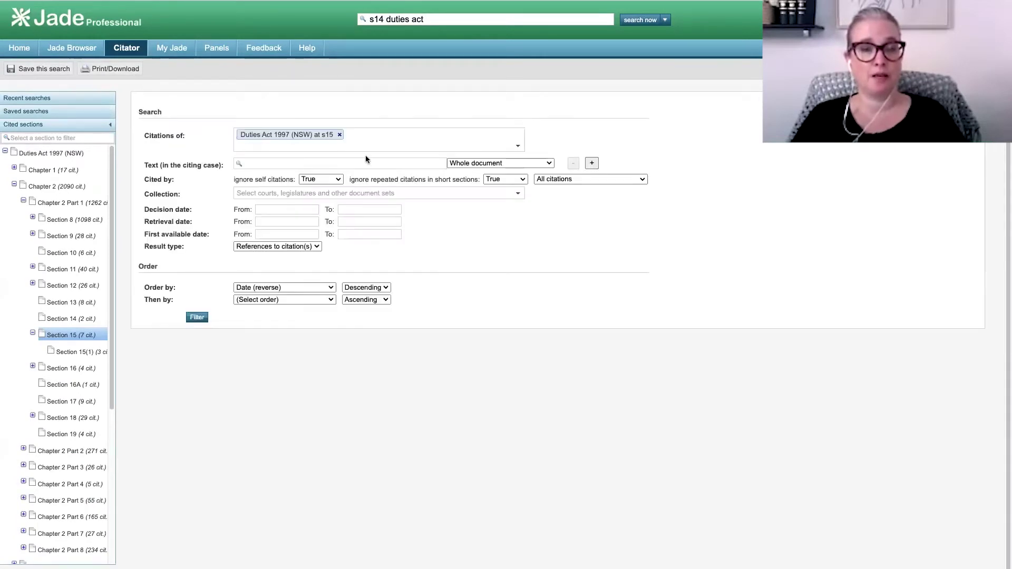
pyautogui.click(289, 166)
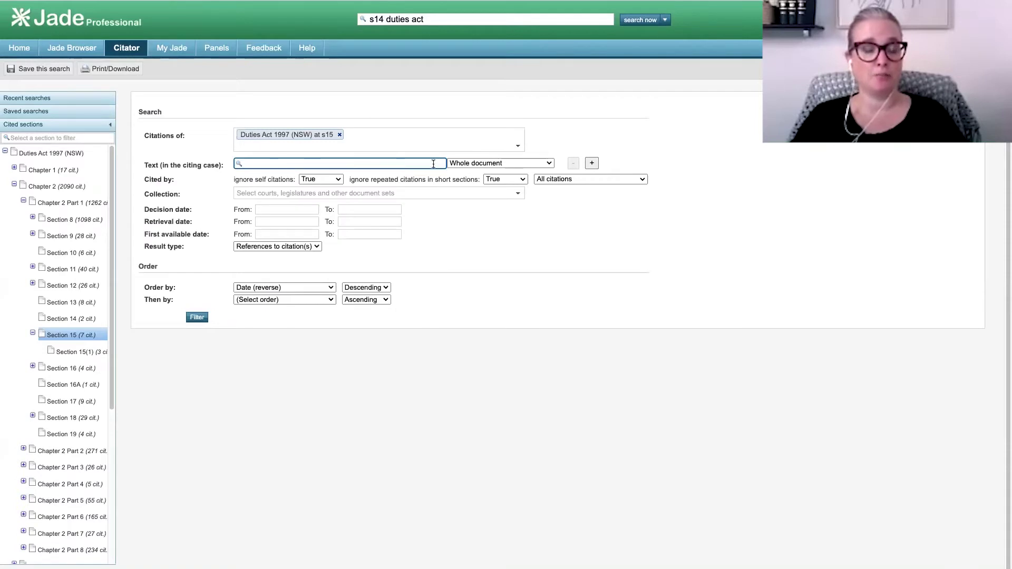
pyautogui.click(491, 163)
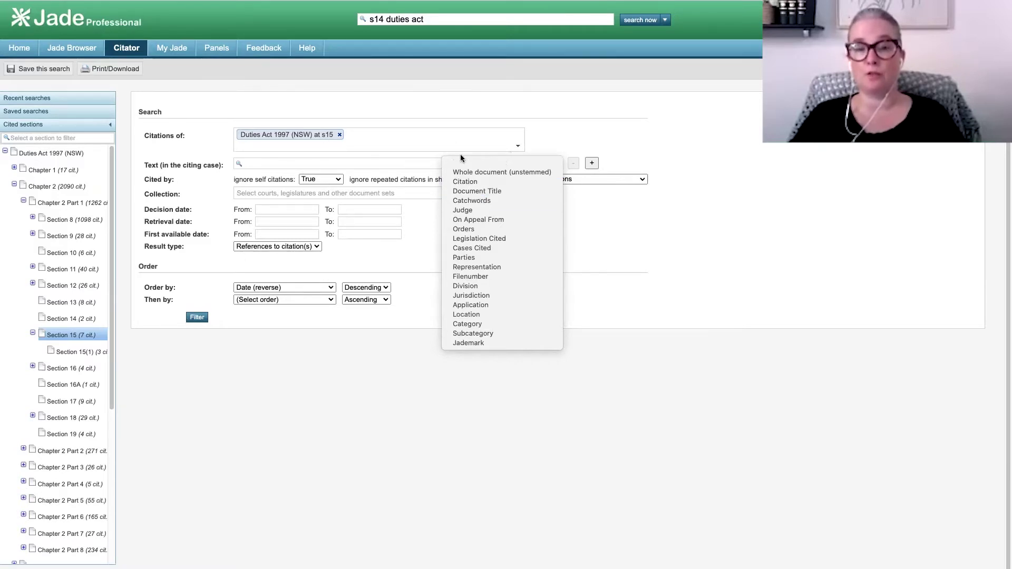
pyautogui.click(378, 94)
pyautogui.press('Return')
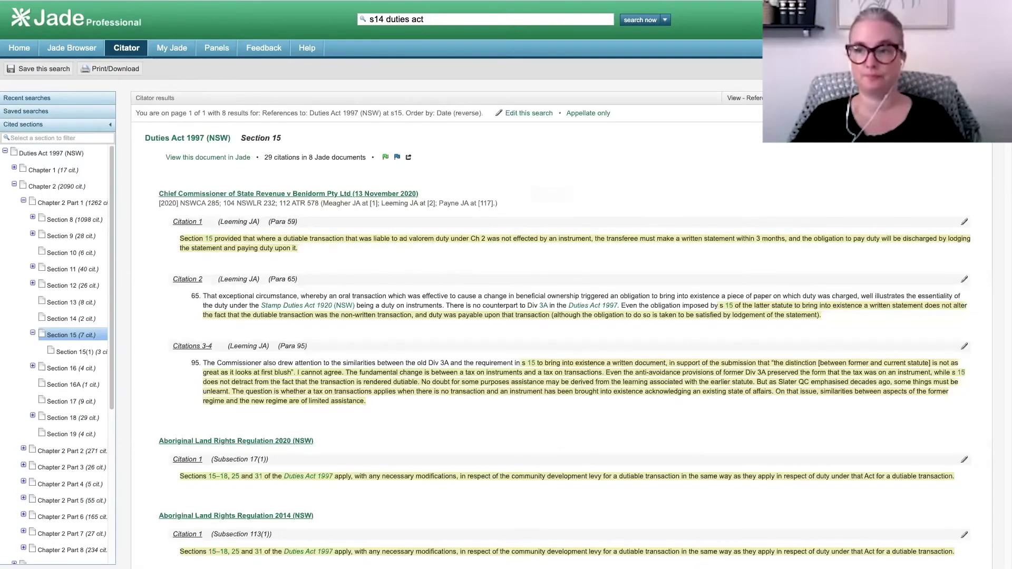
# - Return to the Duties Act 1997 (NSW) document at section 15 and close its citations
pyautogui.click(72, 48)
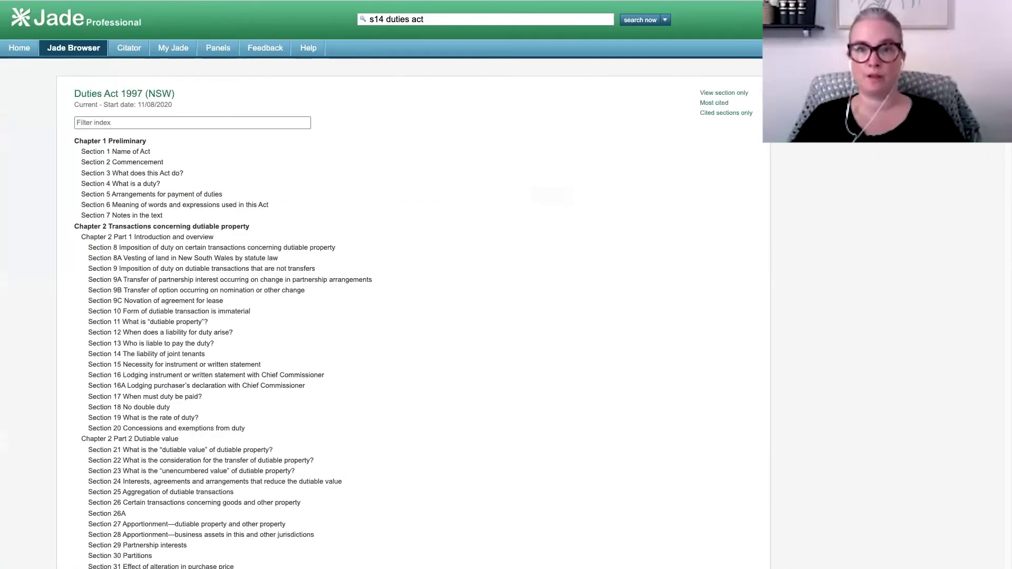
pyautogui.click(725, 59)
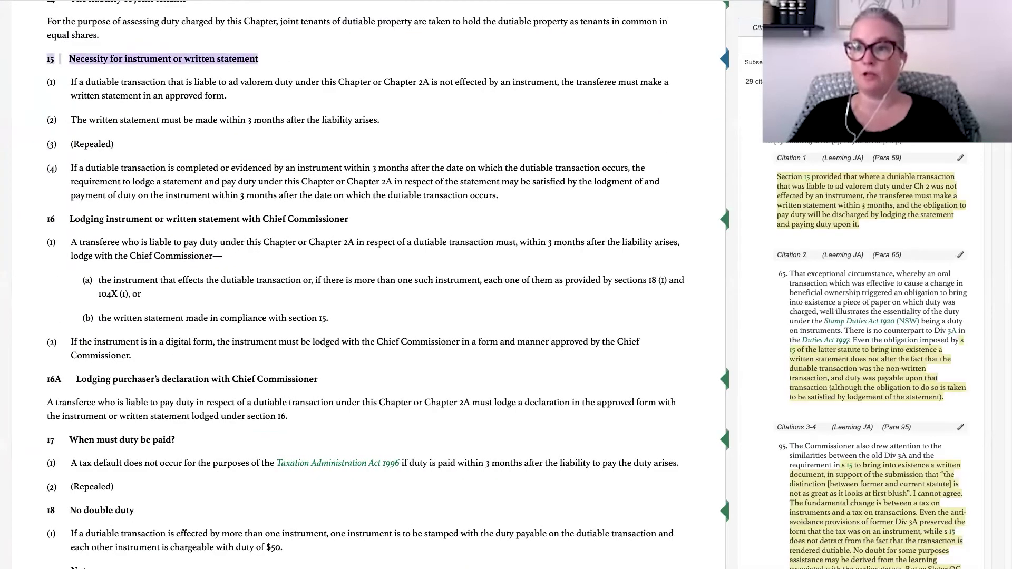
pyautogui.click(636, 98)
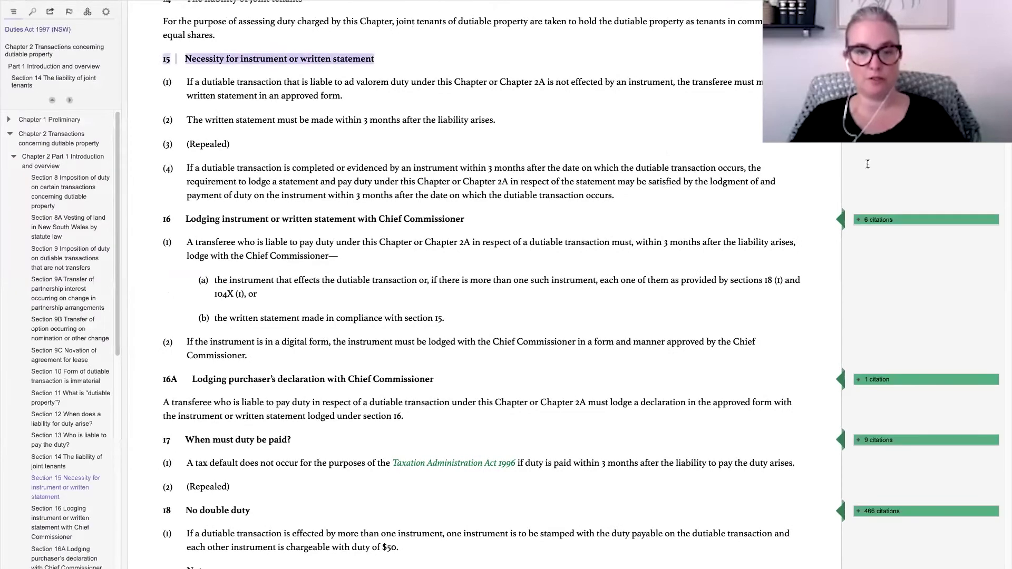
# - Search for "project blue sky" and open Project Blue Sky Inc v Australian Broadcasting Authority [1998] HCA 28
pyautogui.scroll(20, 868, 163)
pyautogui.click(395, 23)
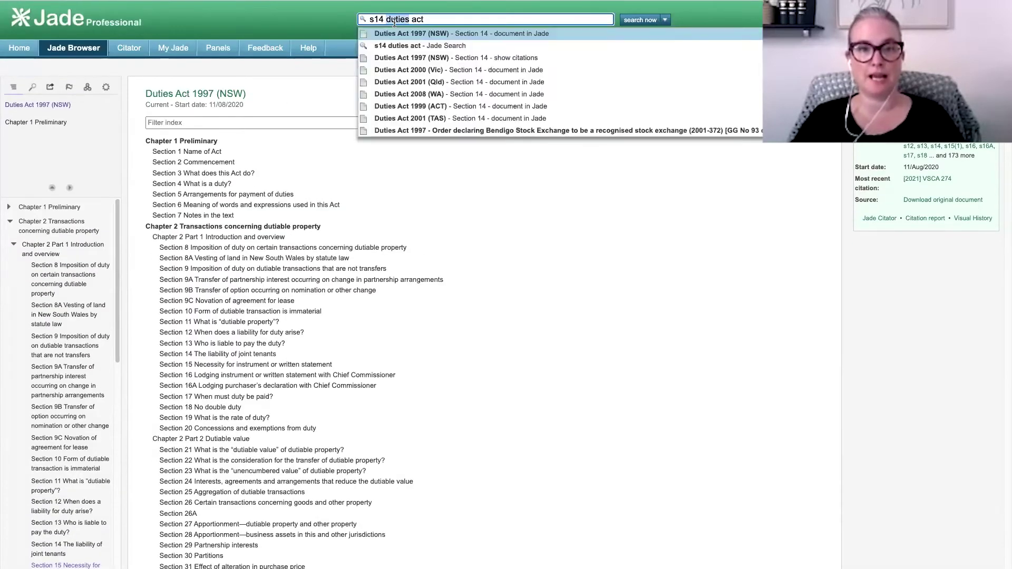
pyautogui.write('project blue')
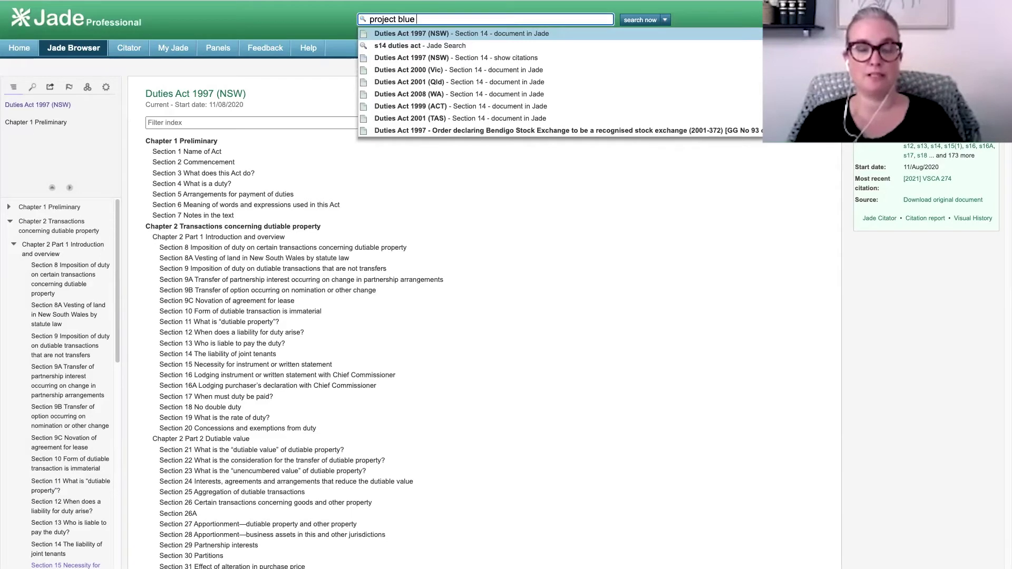
pyautogui.write(' sky')
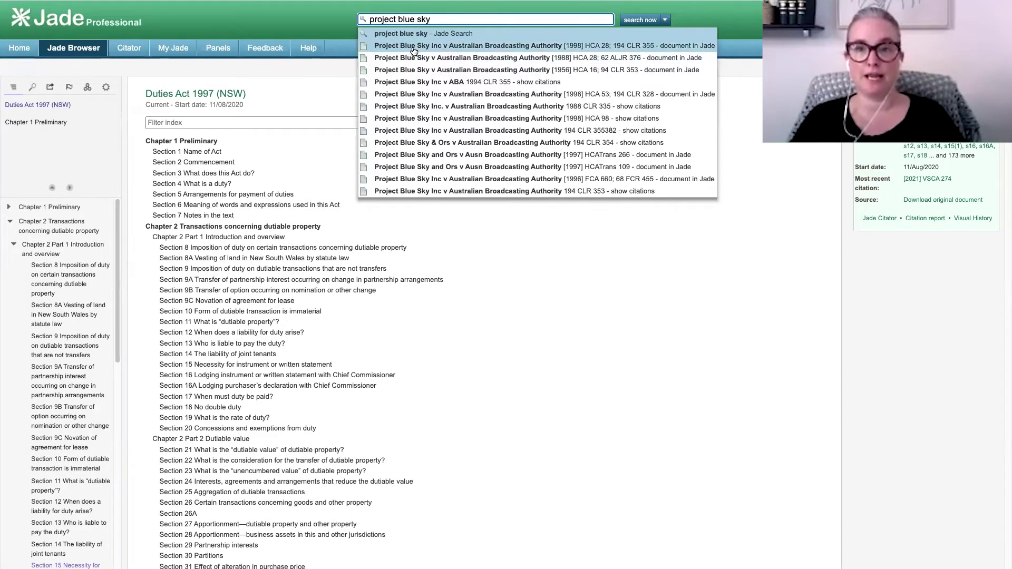
pyautogui.press('Return')
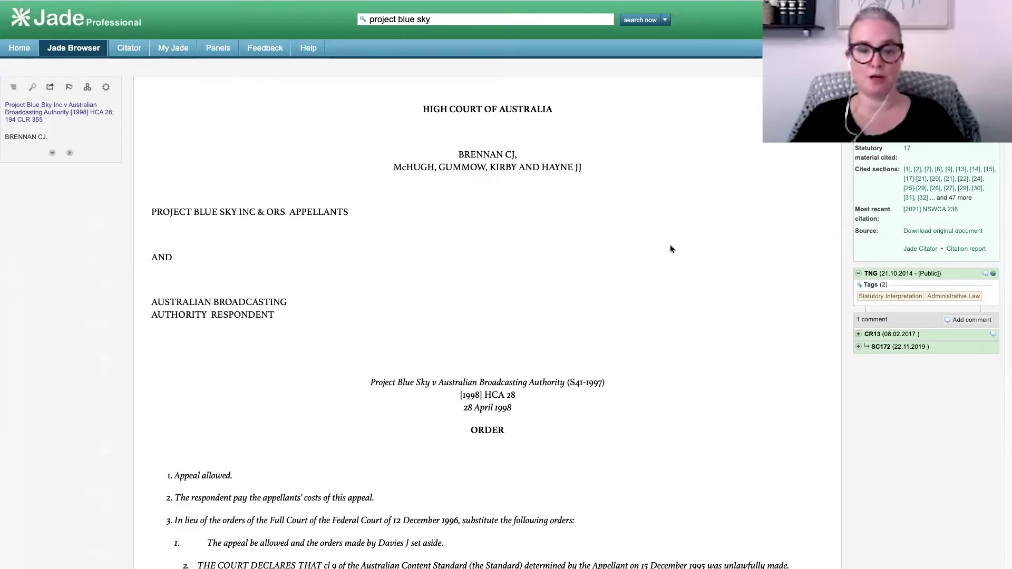
# - Examine the judgment's opening paragraphs and their citation markers, and return to the beginning of the case
pyautogui.scroll(-15, 660, 298)
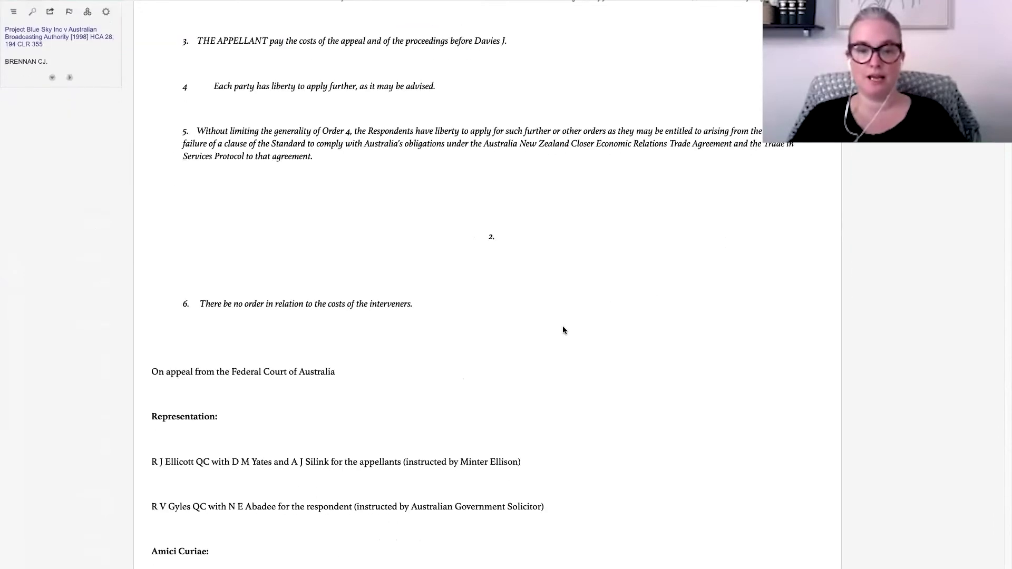
pyautogui.scroll(-15, 584, 320)
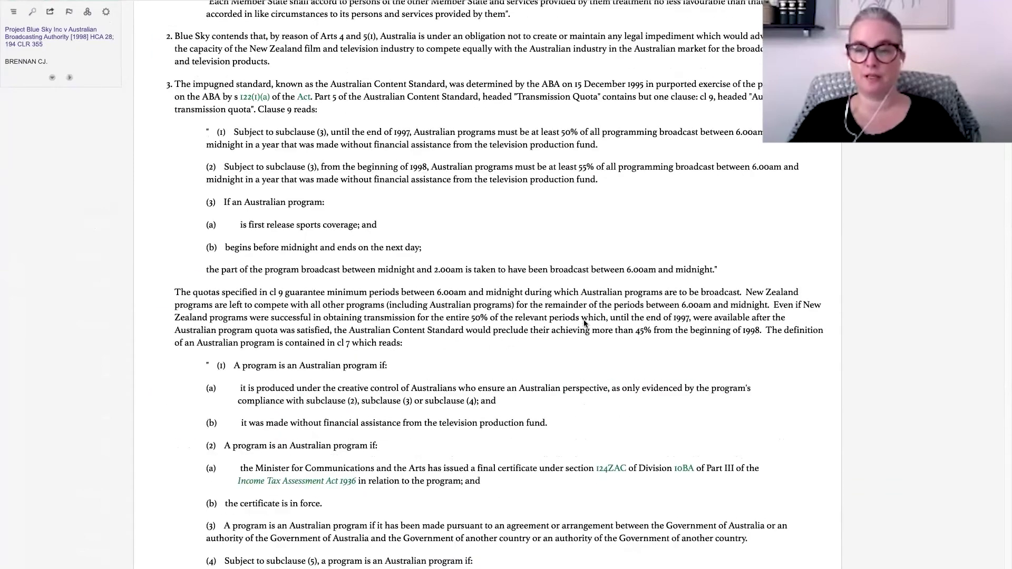
pyautogui.scroll(5, 789, 330)
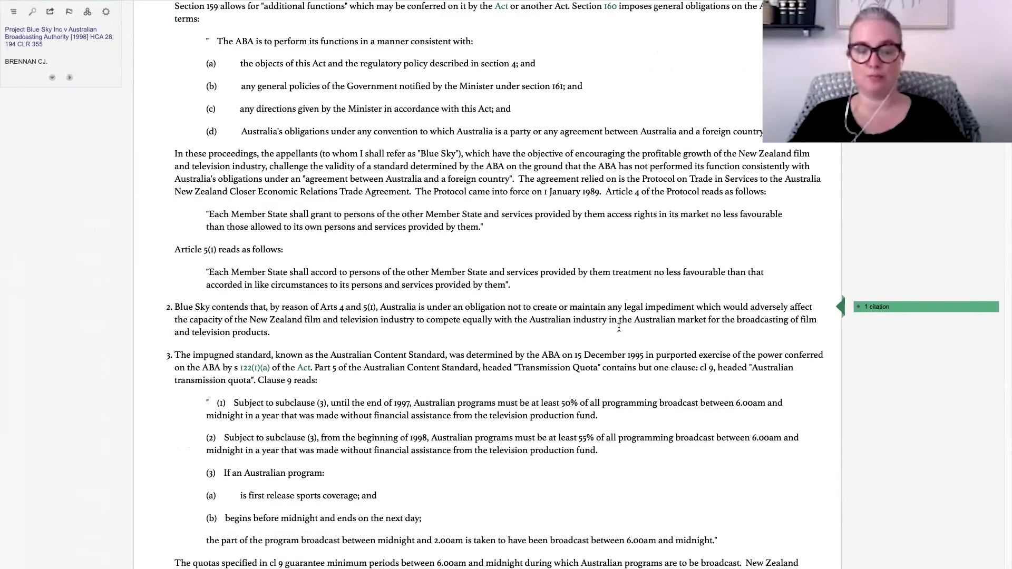
pyautogui.scroll(-20, 492, 320)
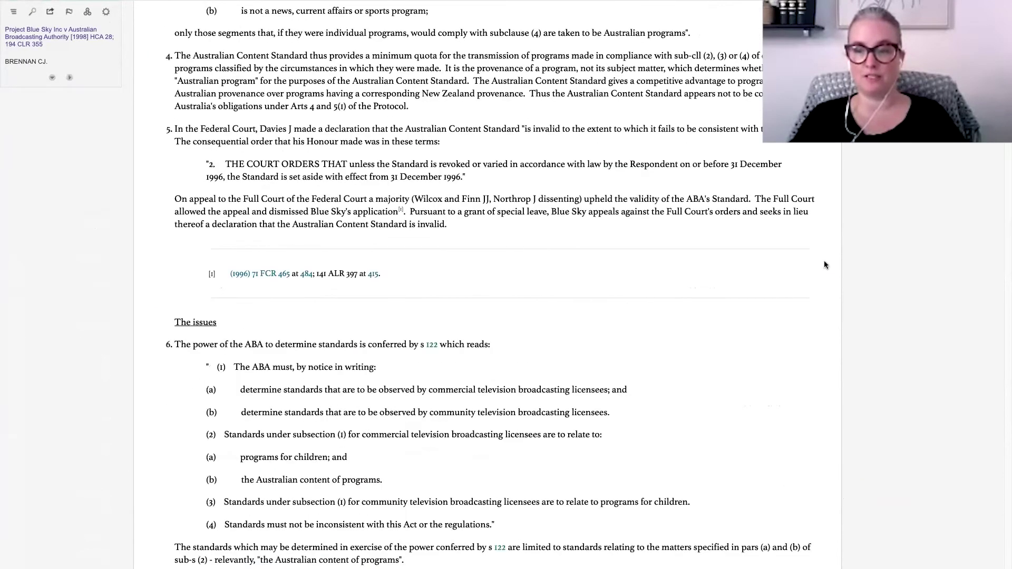
pyautogui.scroll(-5, 897, 399)
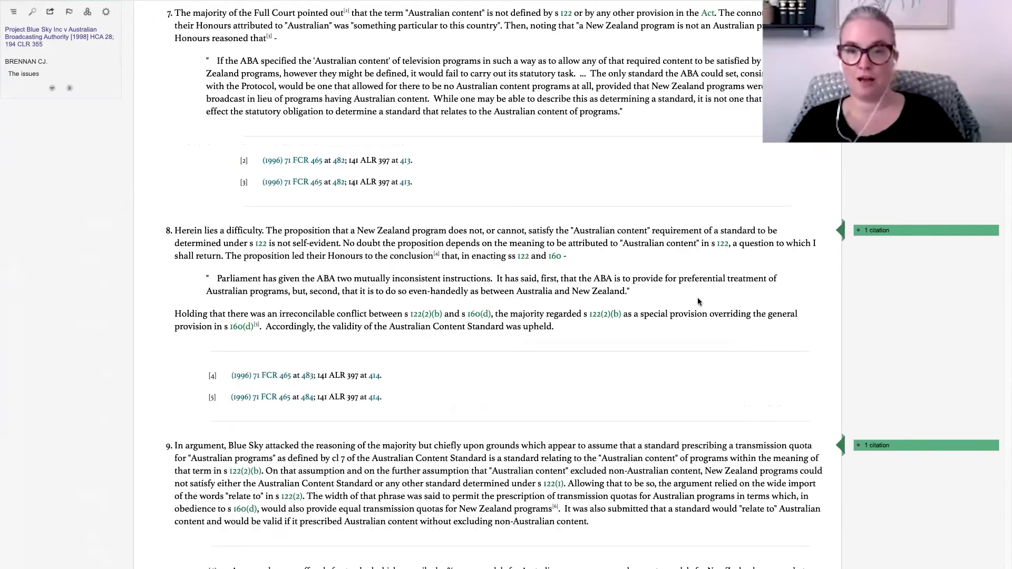
pyautogui.scroll(20, 698, 302)
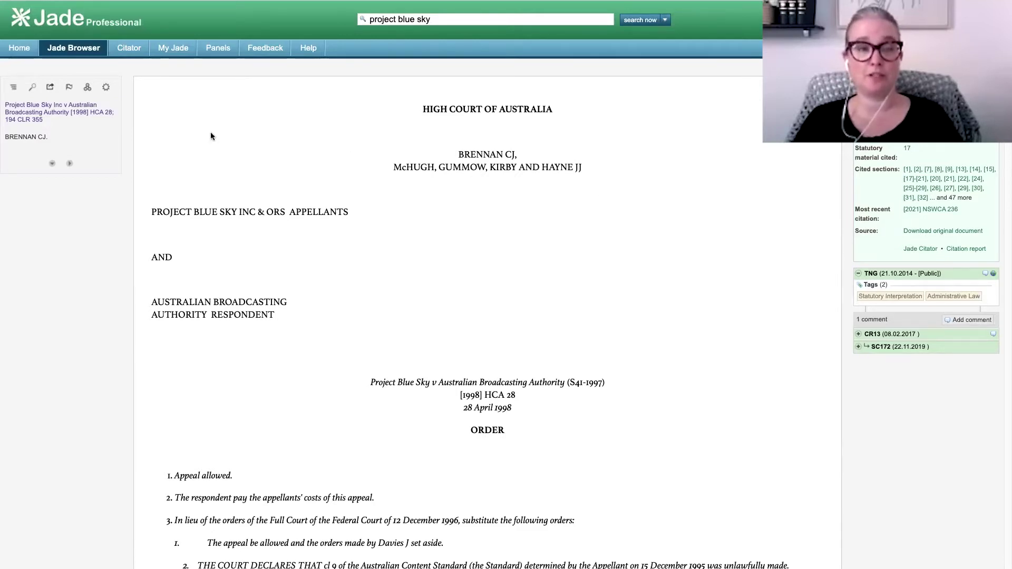
# - Open the case's index of numbered paragraphs, ranked by citations, and go to paragraph 69
pyautogui.click(13, 88)
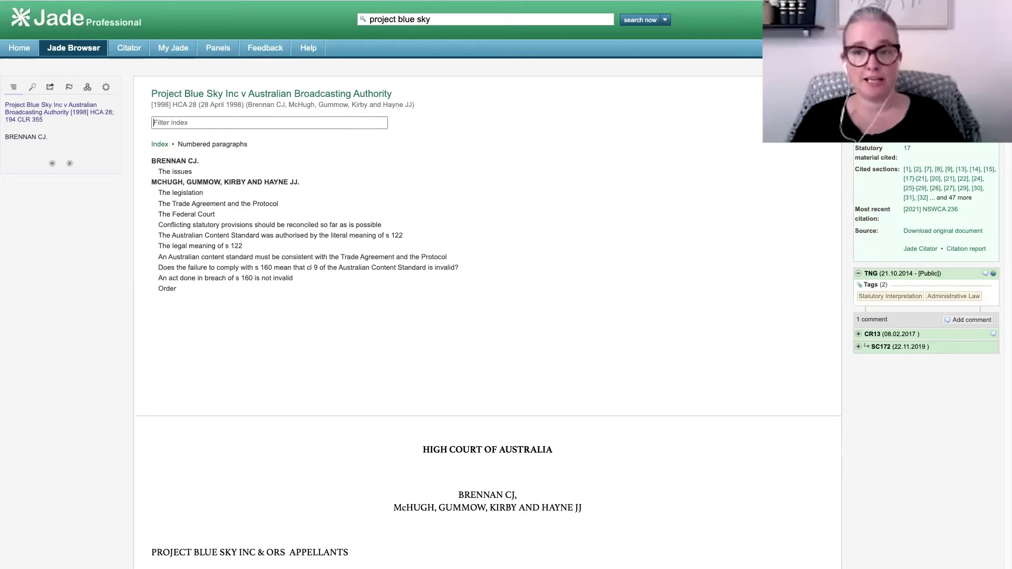
pyautogui.click(212, 145)
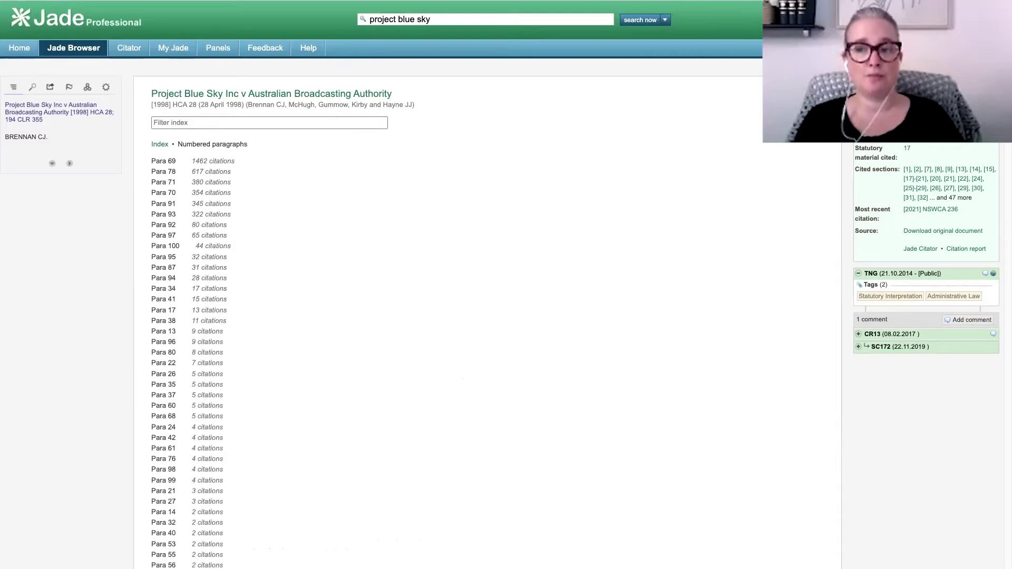
pyautogui.click(168, 165)
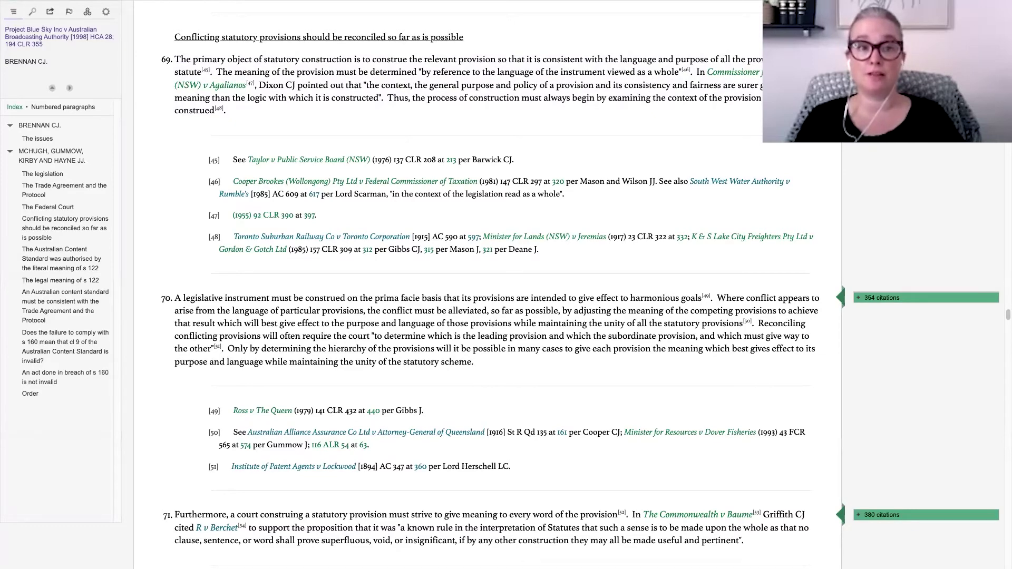
# - Create a daily email alert named "Citations of [1998] HCA 28, Para 69" from paragraph 69's citations, and close the citations
pyautogui.click(891, 59)
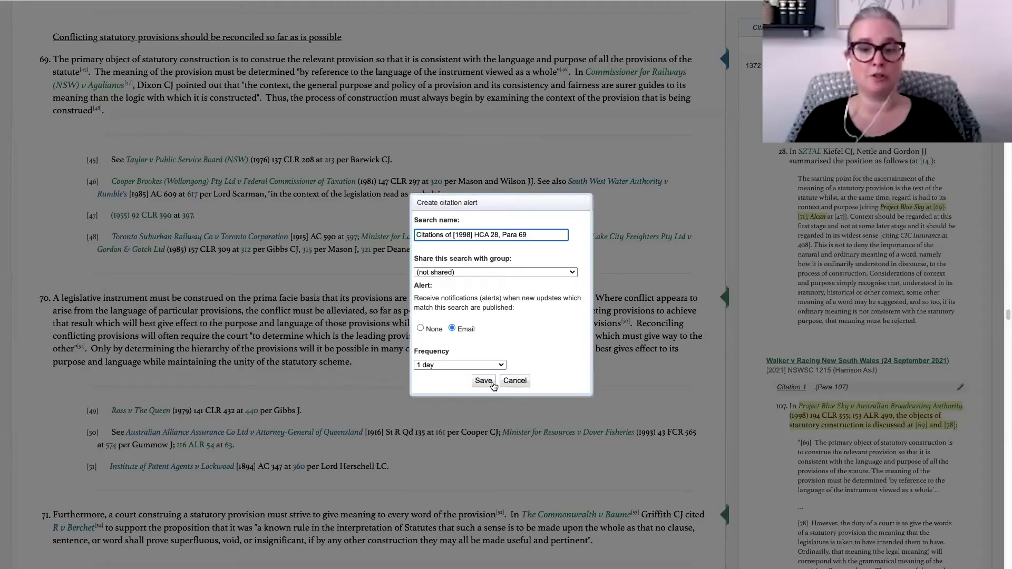
pyautogui.click(487, 385)
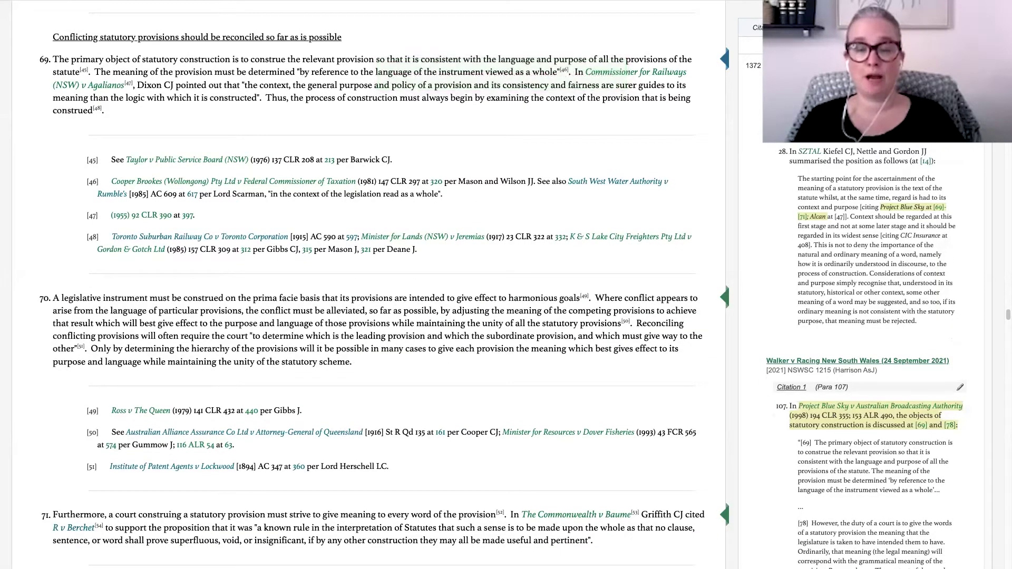
pyautogui.click(725, 59)
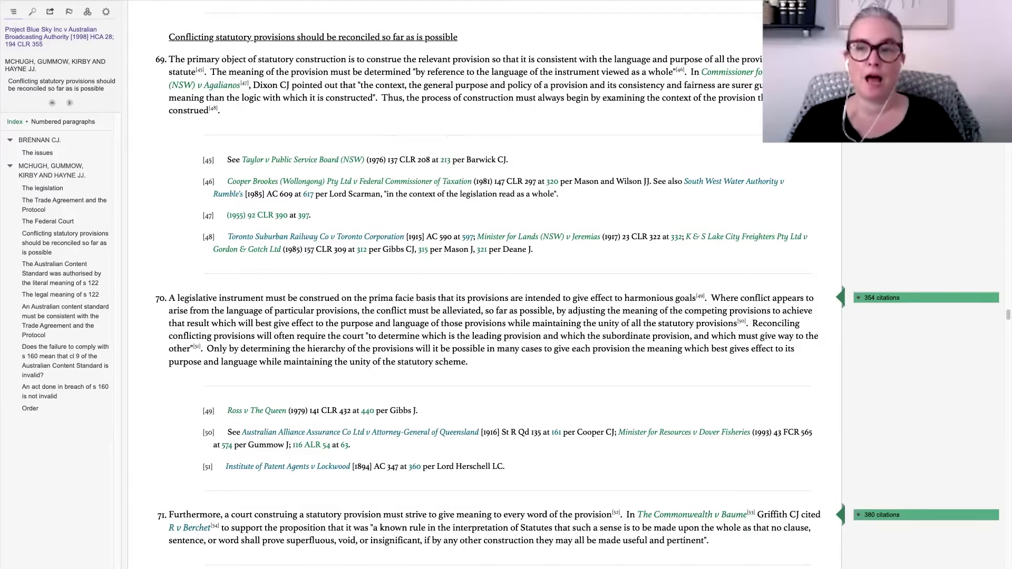
# - Visualise the citations of paragraph 69 and view the details of its citations by [2018] HCA 55
pyautogui.click(882, 59)
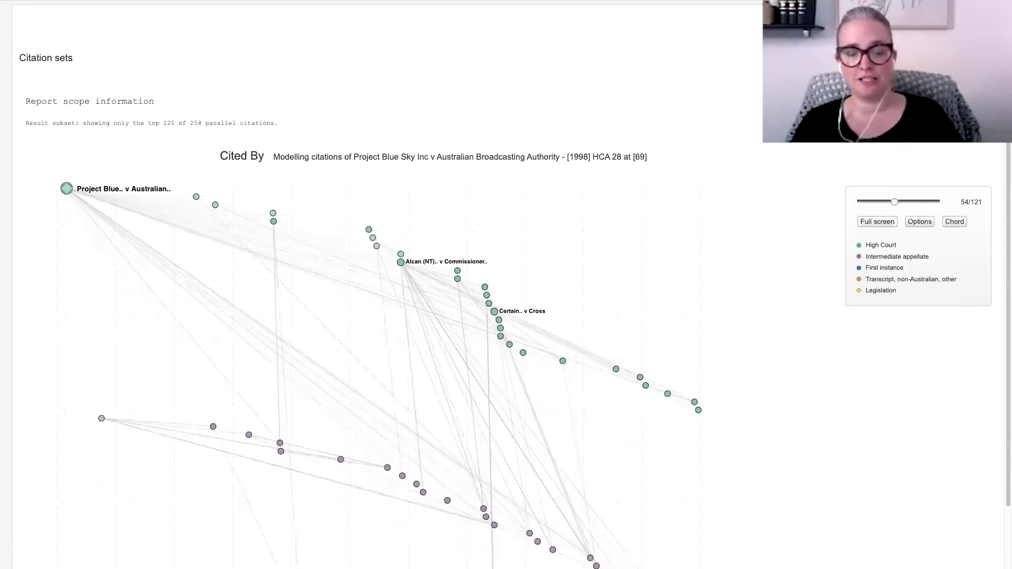
pyautogui.moveTo(73, 189)
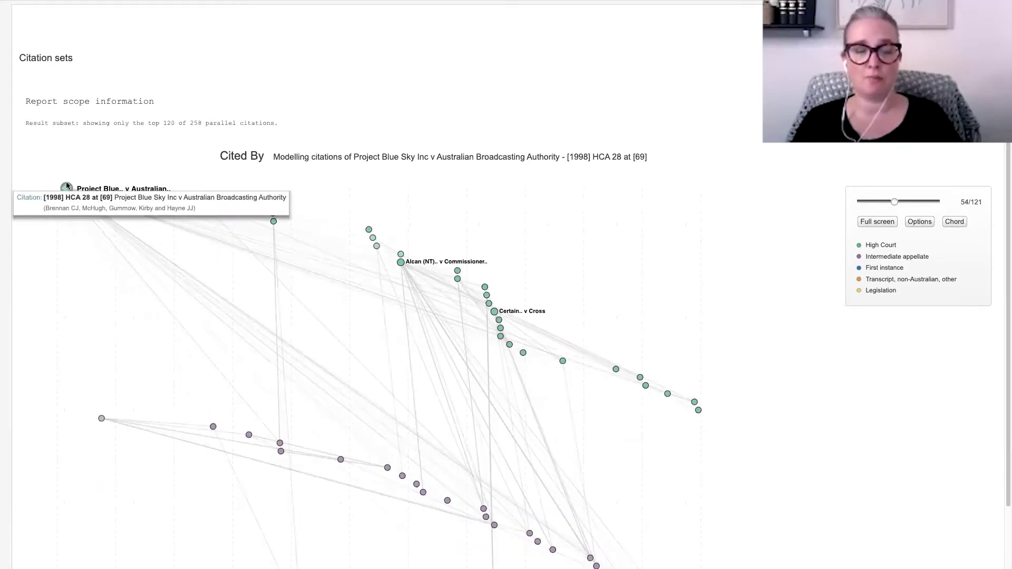
pyautogui.scroll(-3, 422, 236)
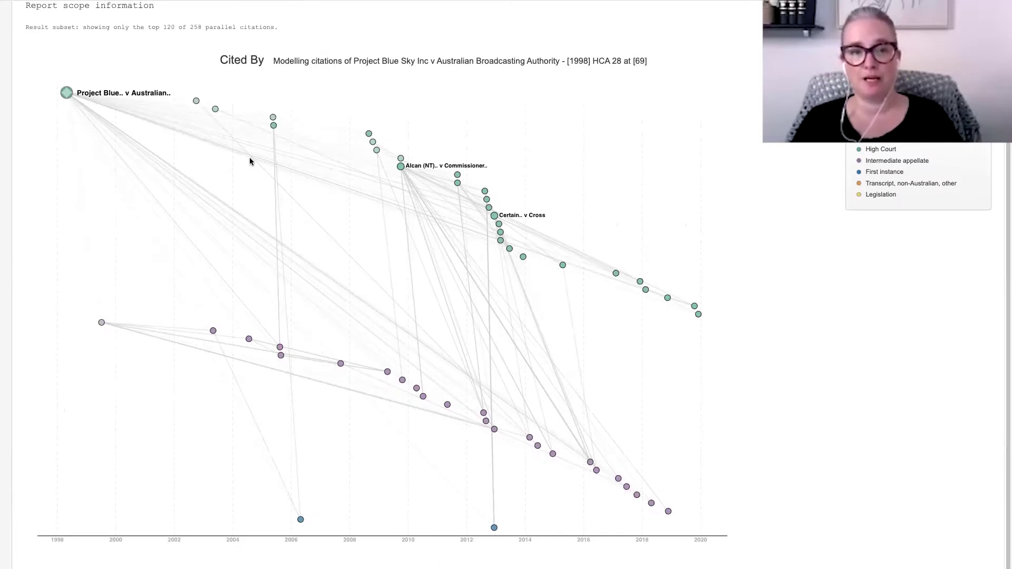
pyautogui.moveTo(333, 131)
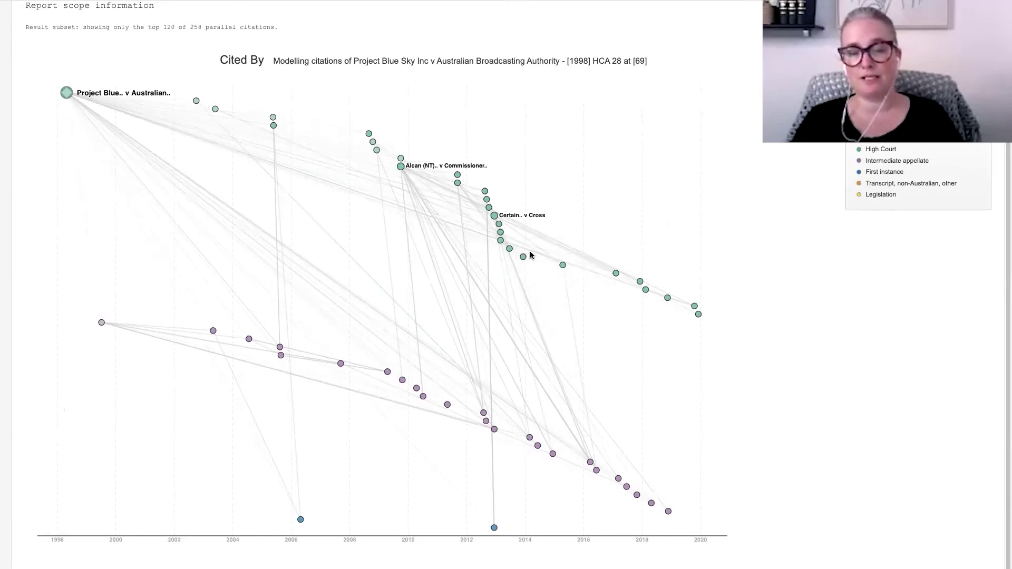
pyautogui.moveTo(555, 262)
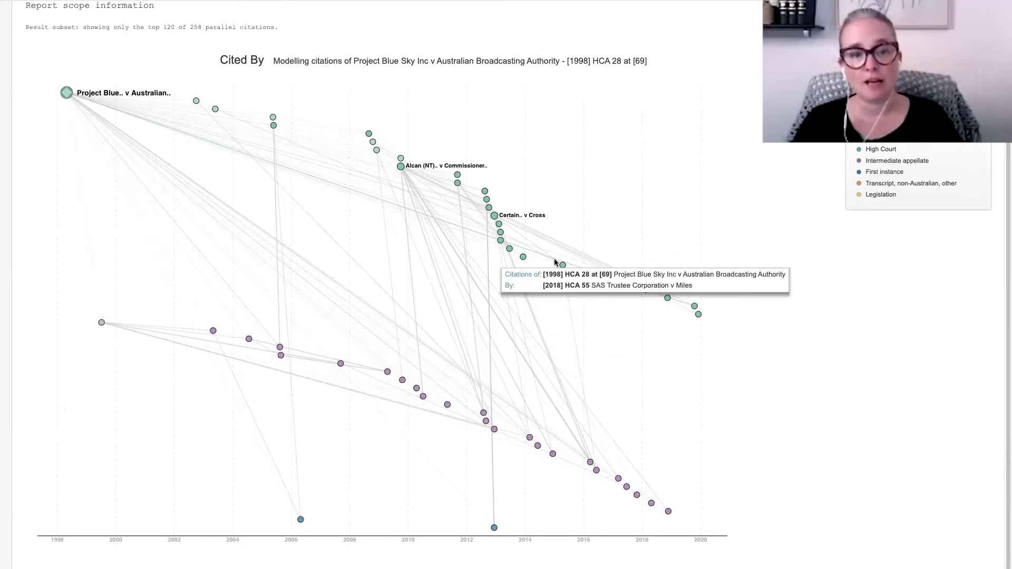
pyautogui.click(556, 263)
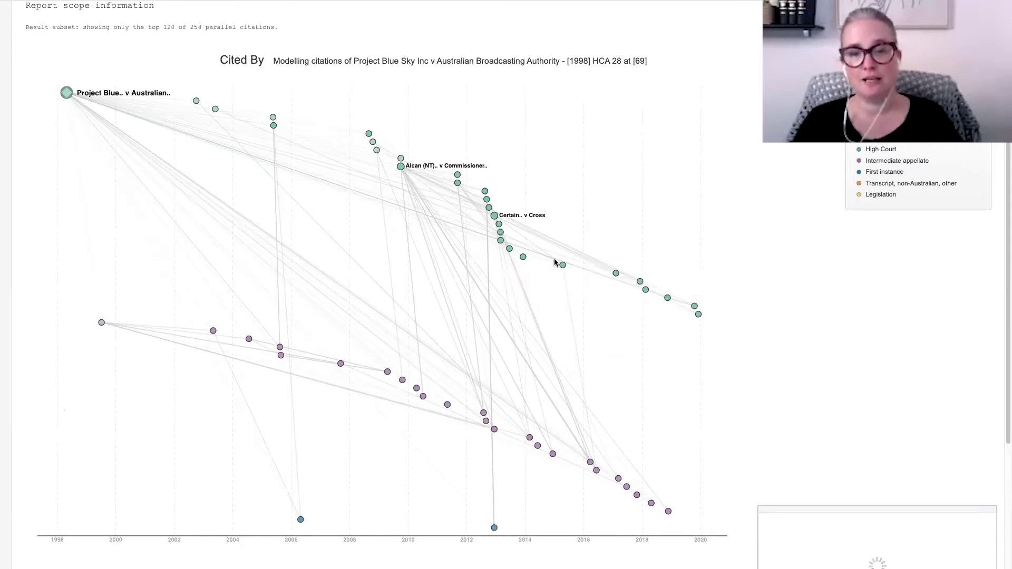
pyautogui.scroll(-5, 548, 263)
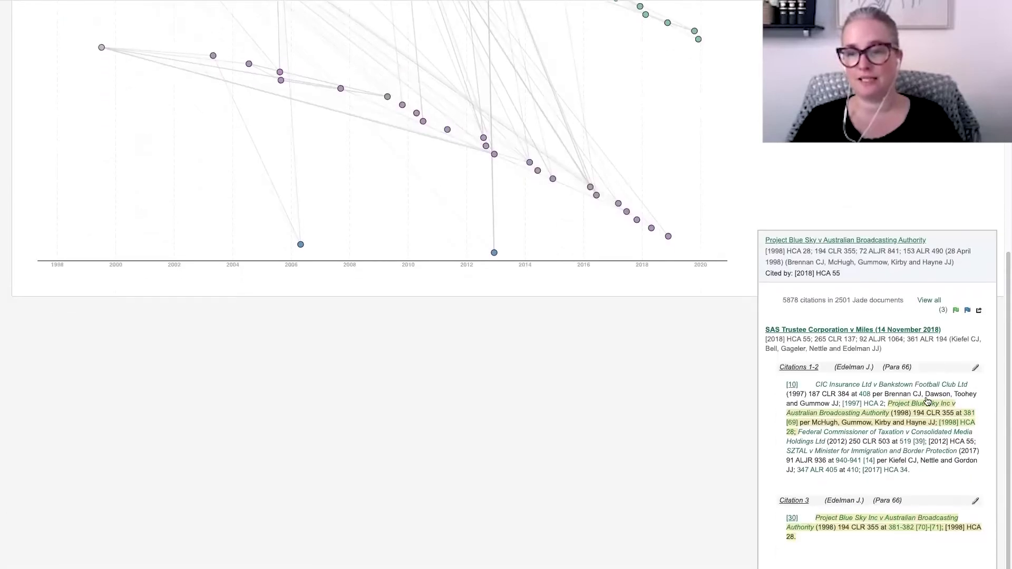
pyautogui.click(744, 203)
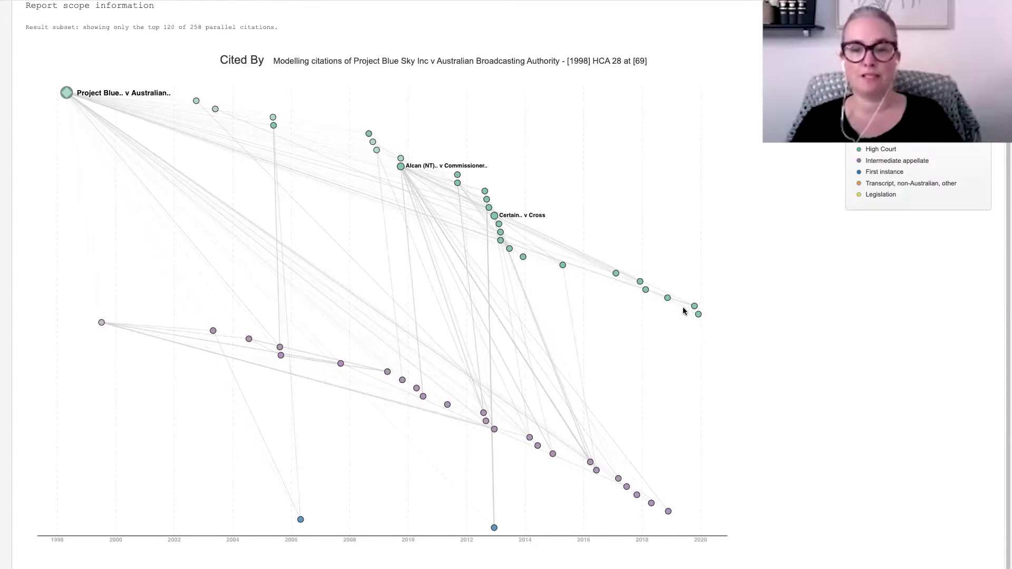
# - View the details of paragraph 69's citation by the High Court case [2019] HCA 46 and return to the graph
pyautogui.moveTo(697, 317)
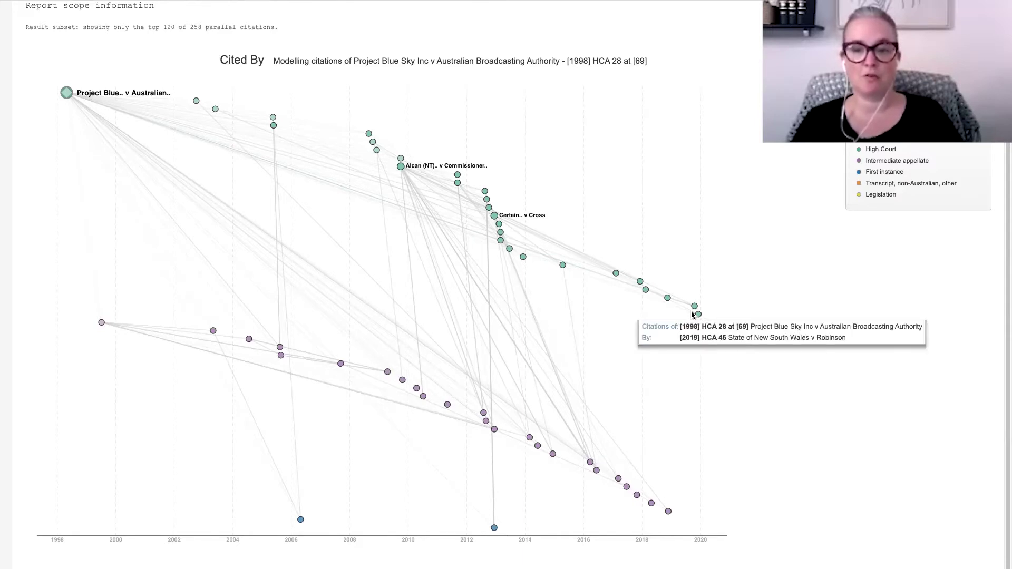
pyautogui.click(692, 315)
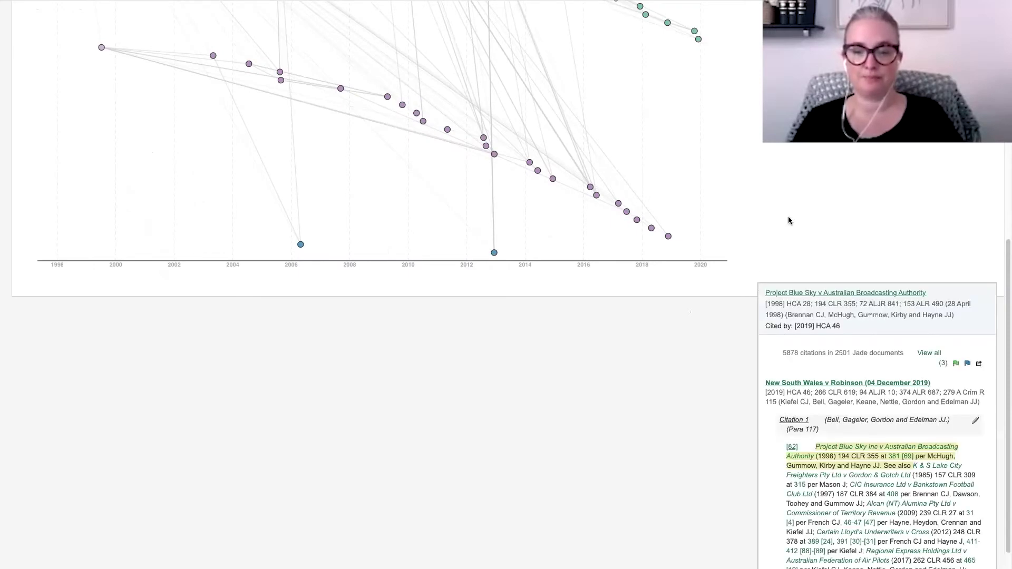
pyautogui.click(807, 204)
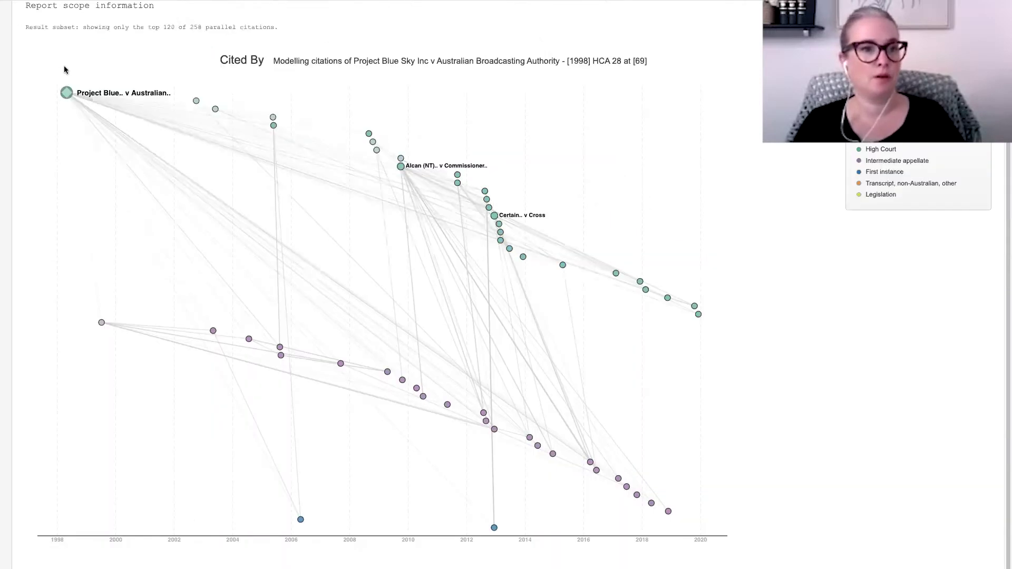
# - Leave the visualisation, close paragraph 69's citations and return to the beginning of the case
pyautogui.scroll(3, 62, 66)
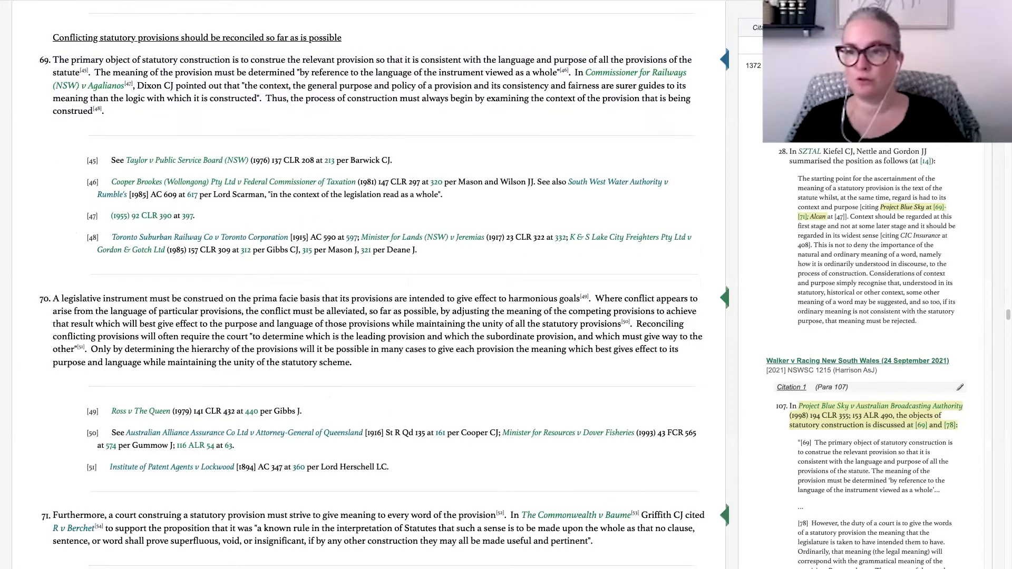
pyautogui.click(853, 138)
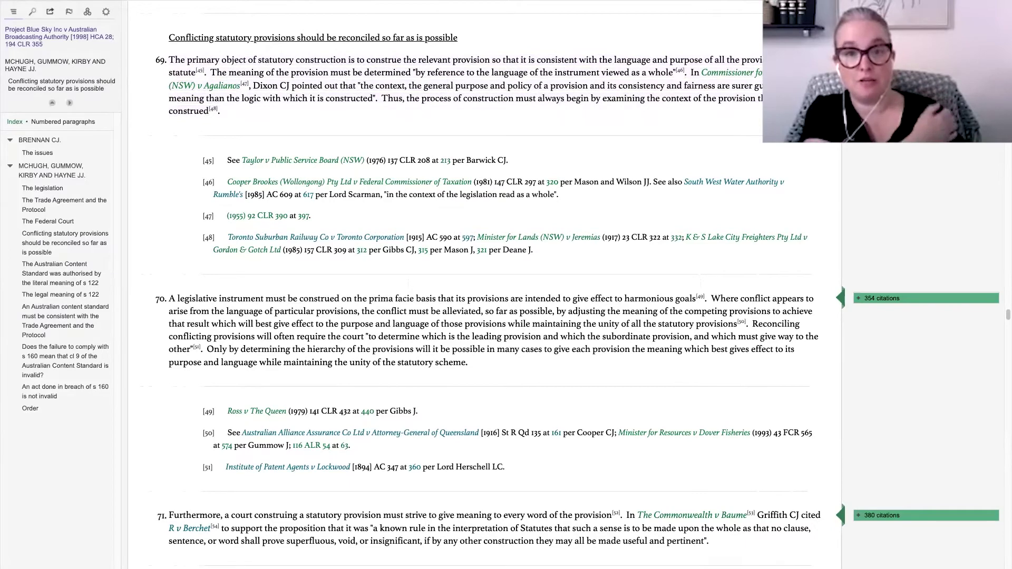
pyautogui.hotkey('alt', 'Left')
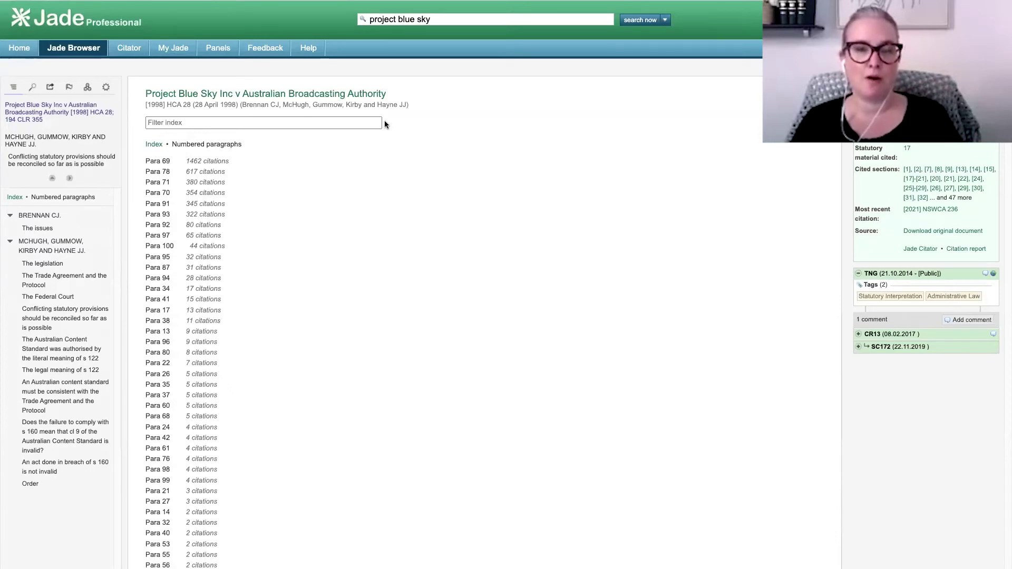
# - Search Jade for "motor vehicle accidents" AND "psychiatric injury", with both phrases in quotation marks
pyautogui.click(435, 19)
pyautogui.press('super+a')
pyautogui.press('BackSpace')
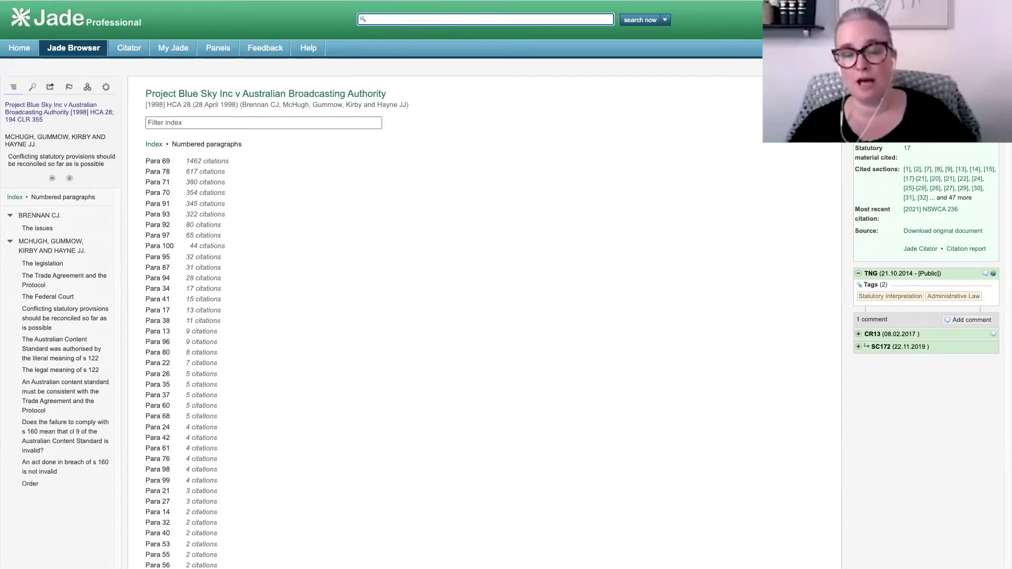
pyautogui.write('"')
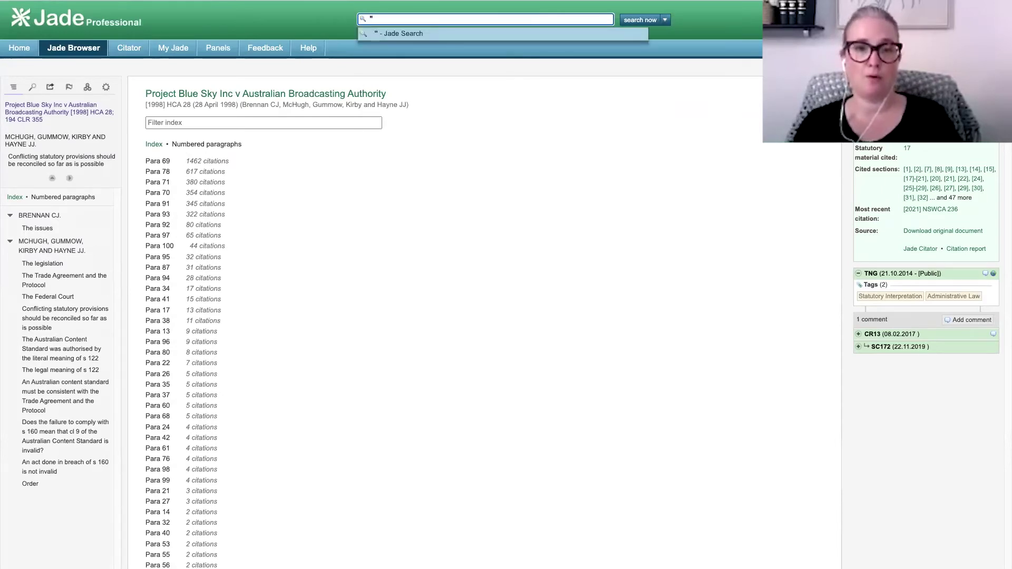
pyautogui.write('motor veh')
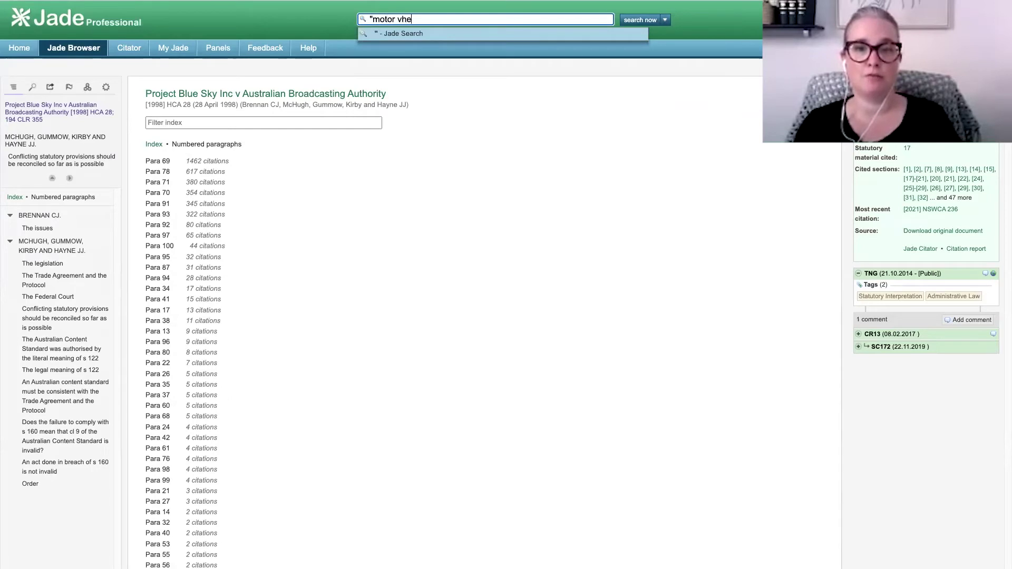
pyautogui.write('icle accid')
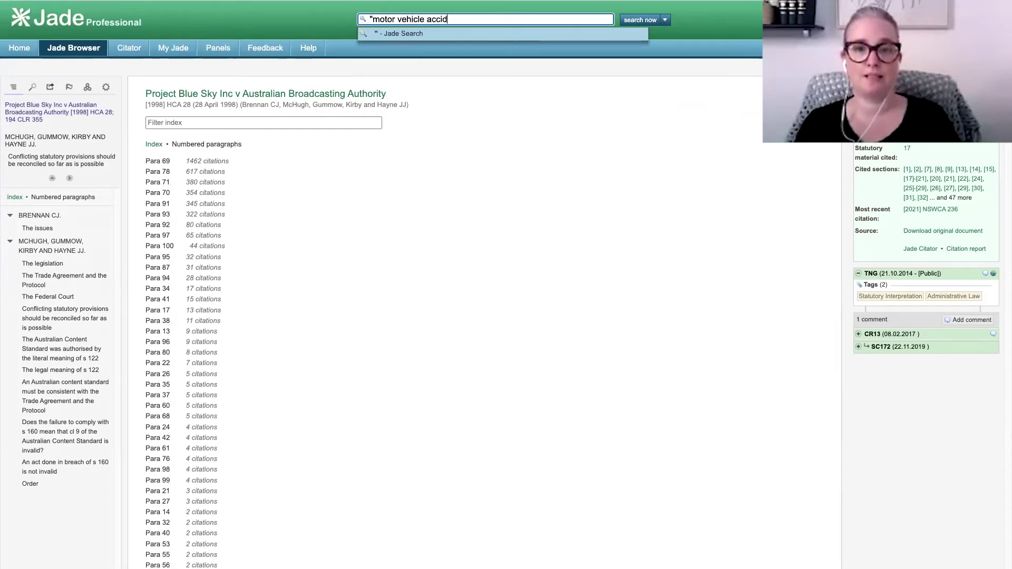
pyautogui.write('ents" AND "psychiatric injury')
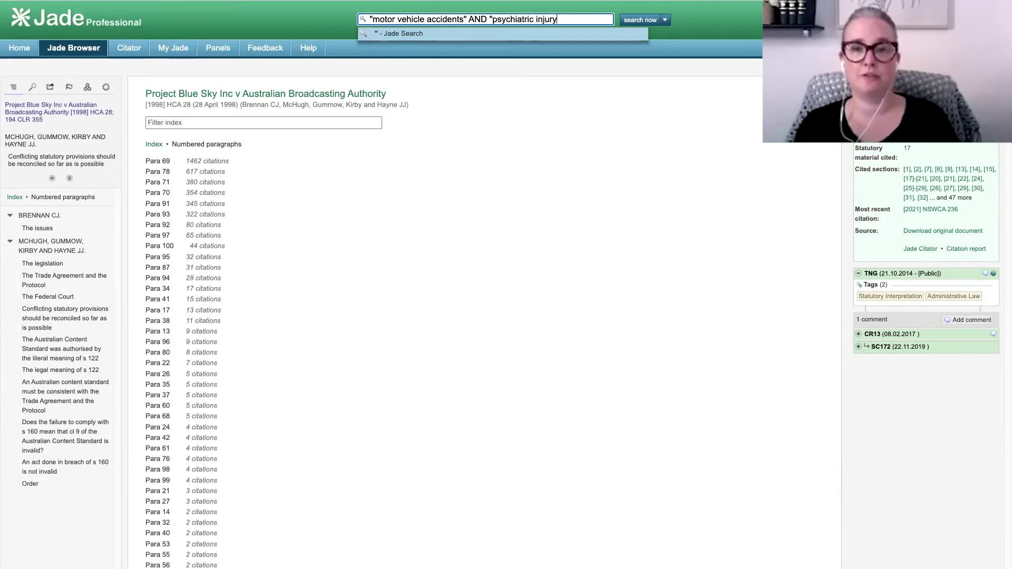
pyautogui.write('"')
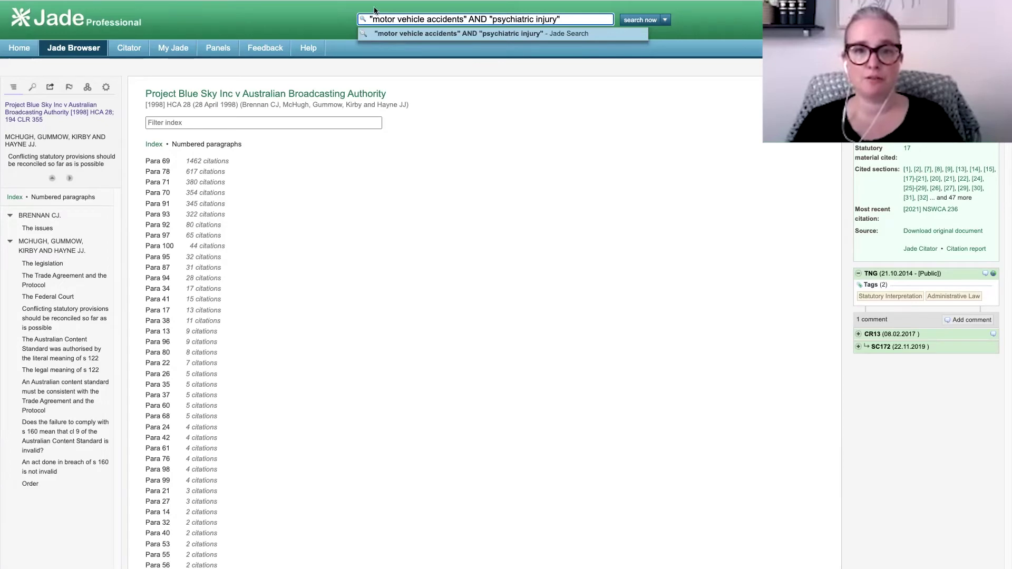
pyautogui.click(623, 20)
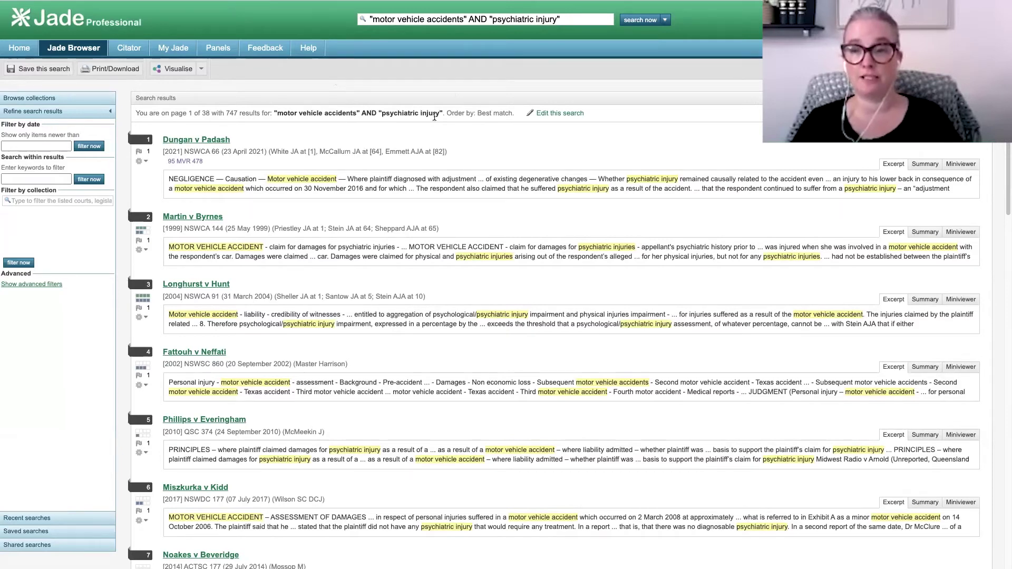
# - Visualise the search results and examine the overlapping citations among appellate, first-instance and High Court cases
pyautogui.click(172, 75)
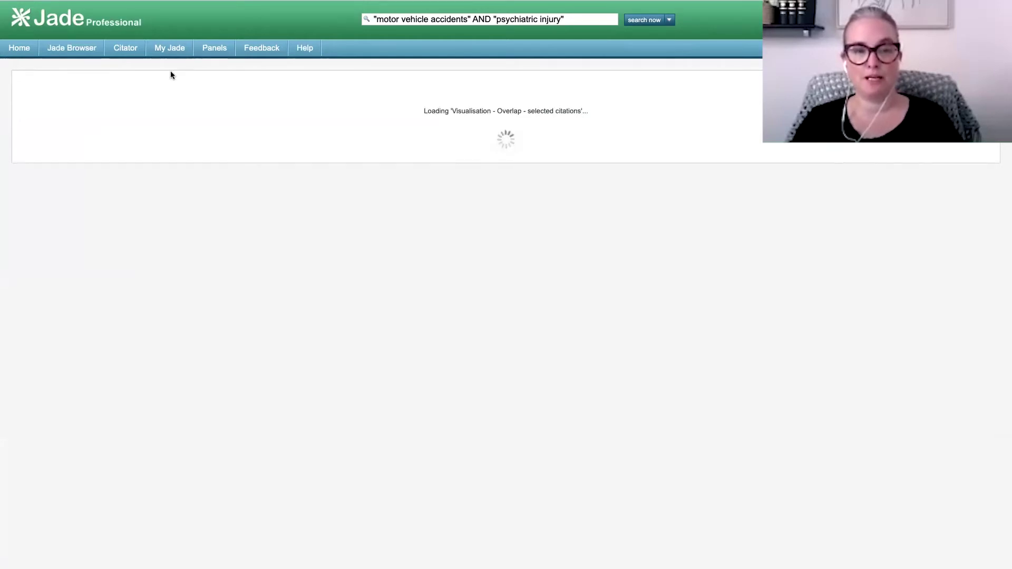
pyautogui.scroll(-1, 166, 50)
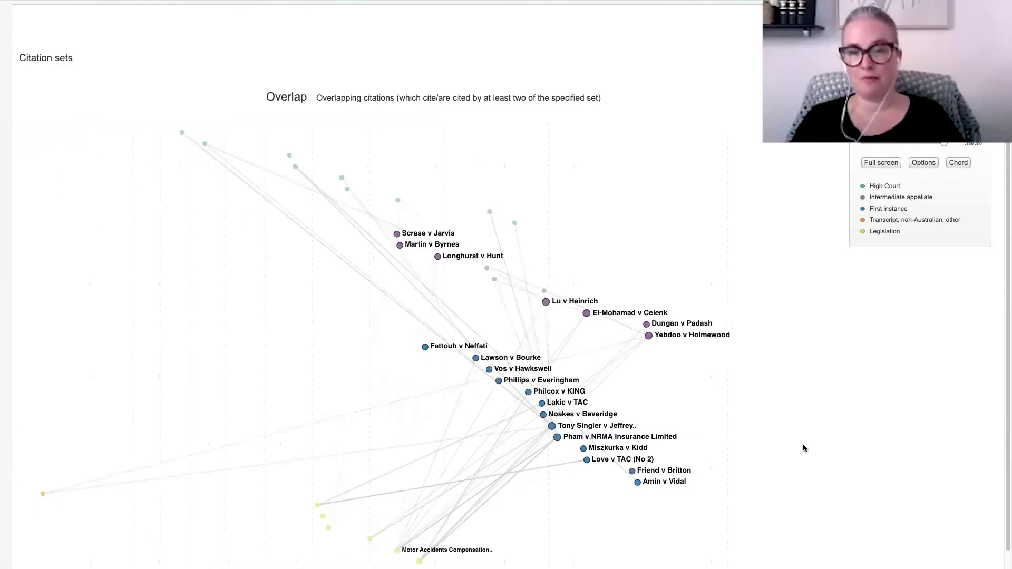
pyautogui.moveTo(648, 328)
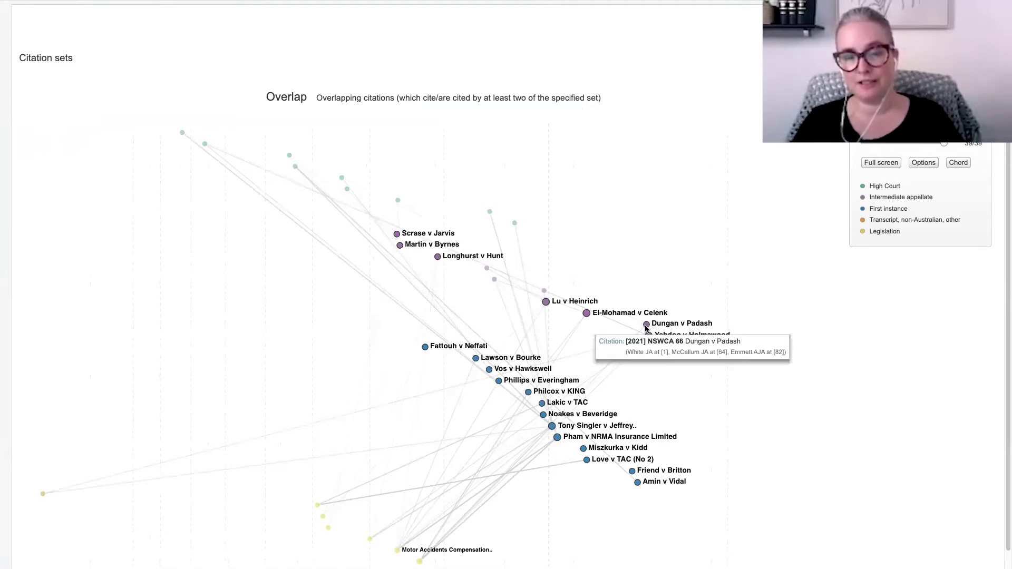
pyautogui.moveTo(441, 243)
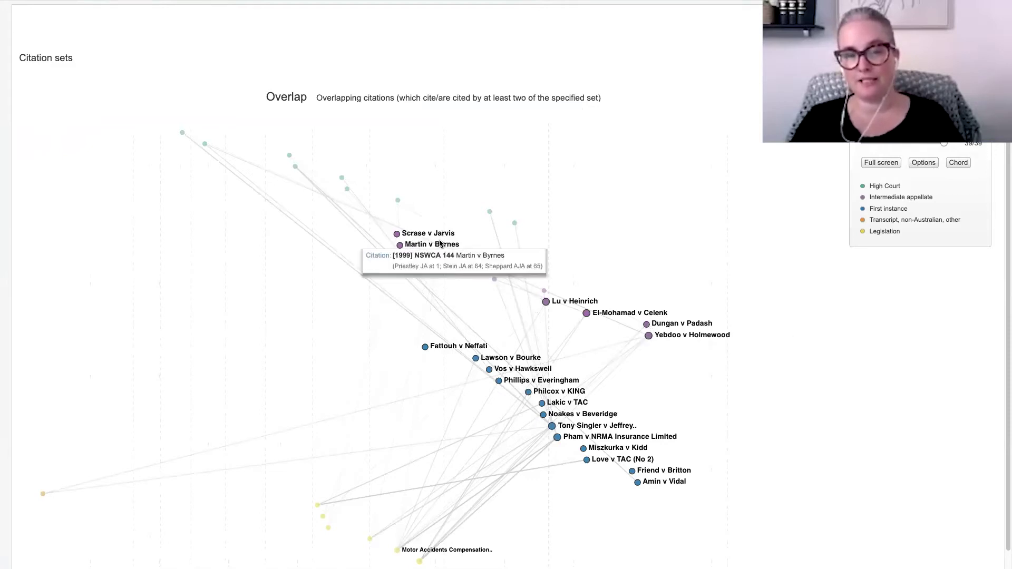
pyautogui.moveTo(587, 417)
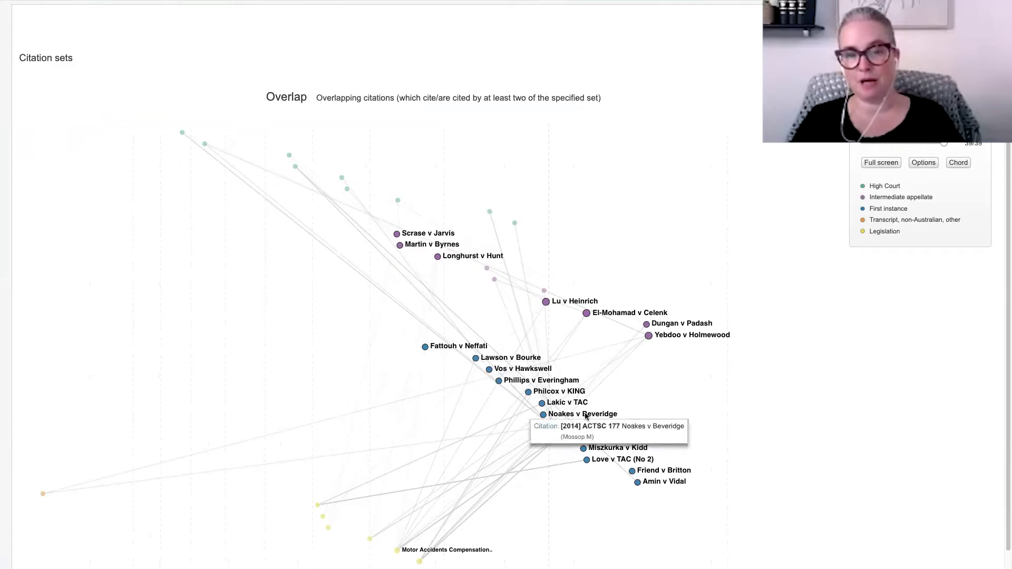
pyautogui.moveTo(660, 469)
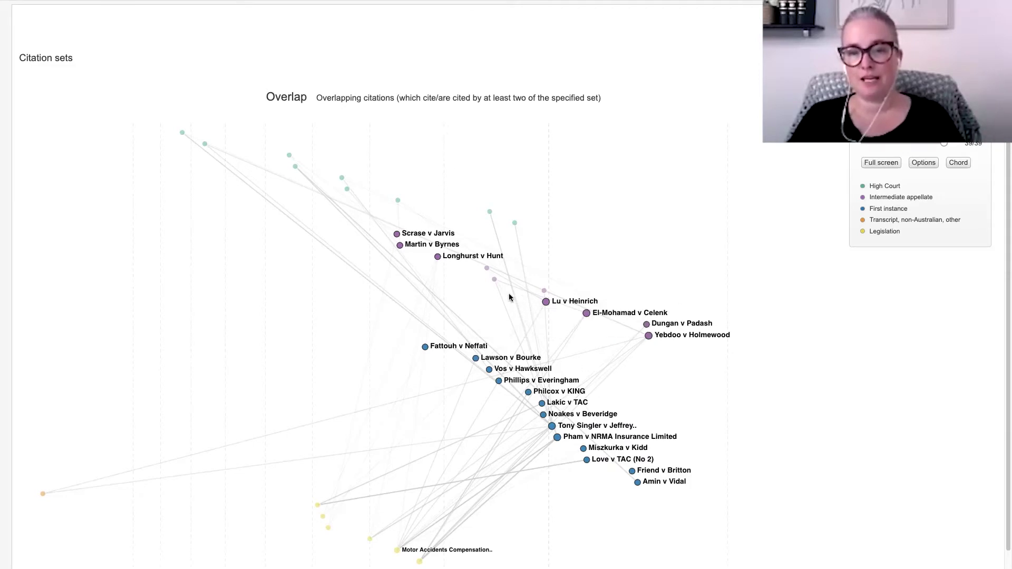
pyautogui.moveTo(494, 280)
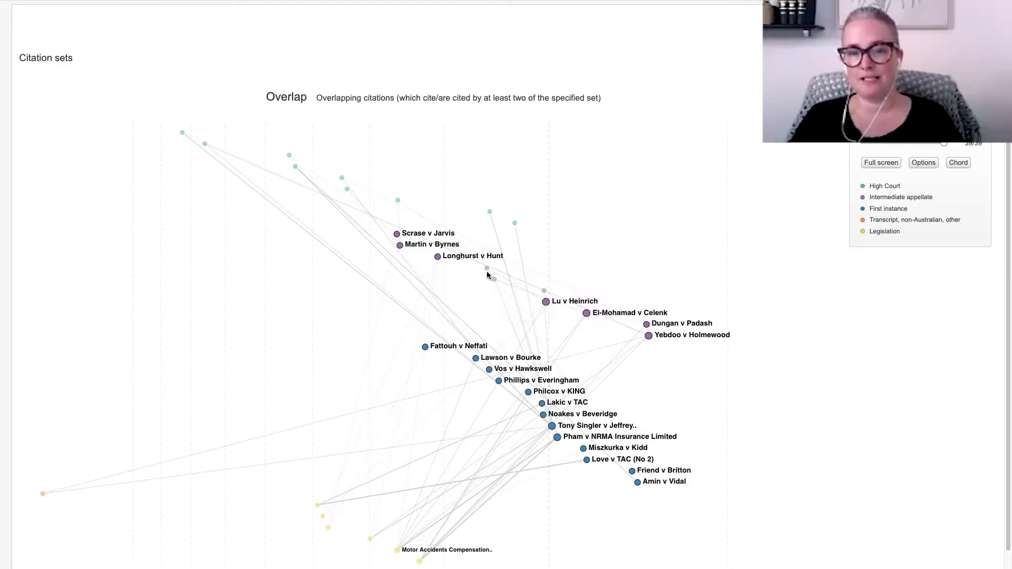
pyautogui.moveTo(513, 225)
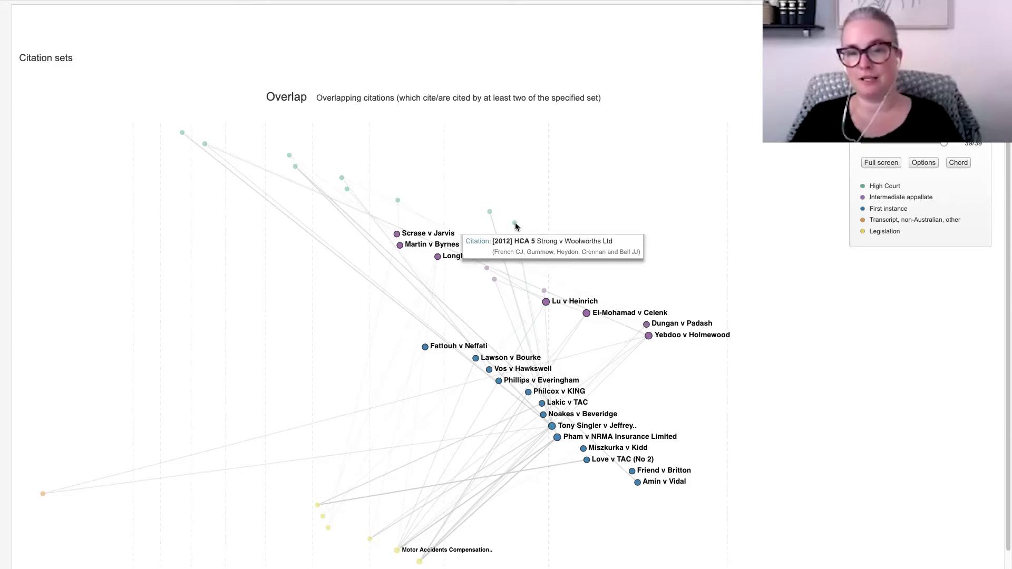
# - View how [2009] QDC 332 cites the High Court case [1990] HCA 20 in the overlap graph, and close the citation details
pyautogui.moveTo(467, 348)
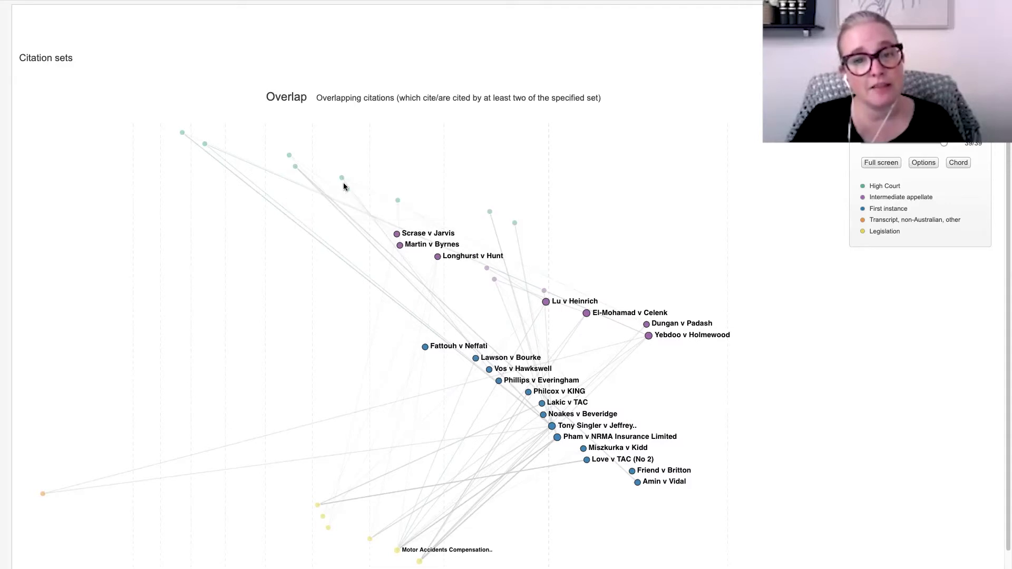
pyautogui.moveTo(346, 185)
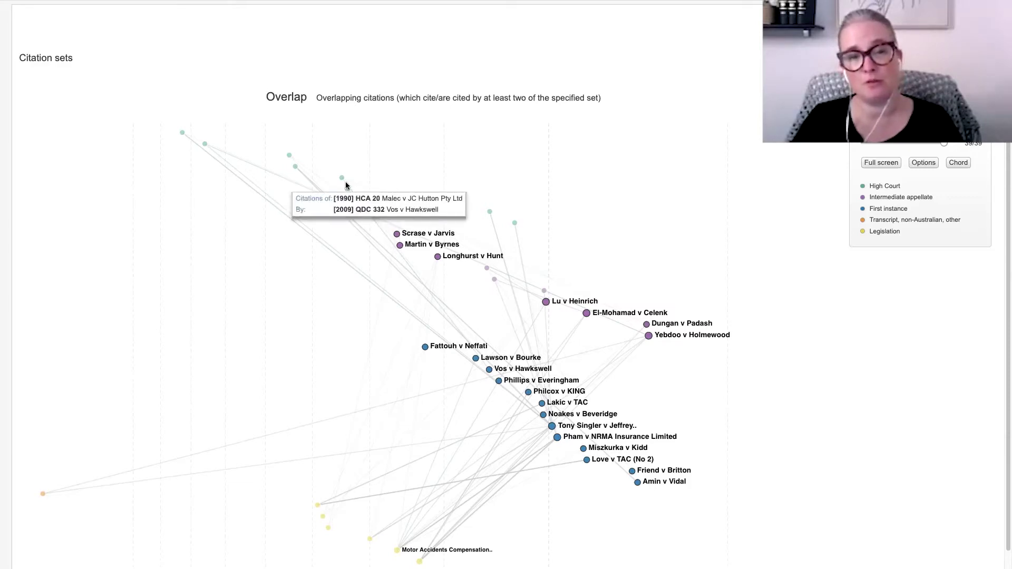
pyautogui.click(346, 185)
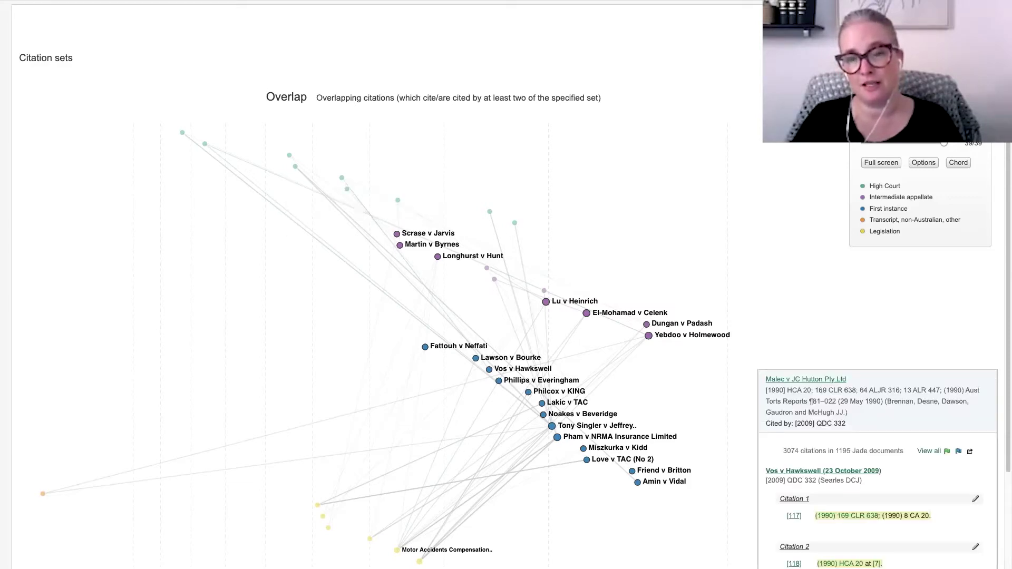
pyautogui.scroll(-1, 836, 381)
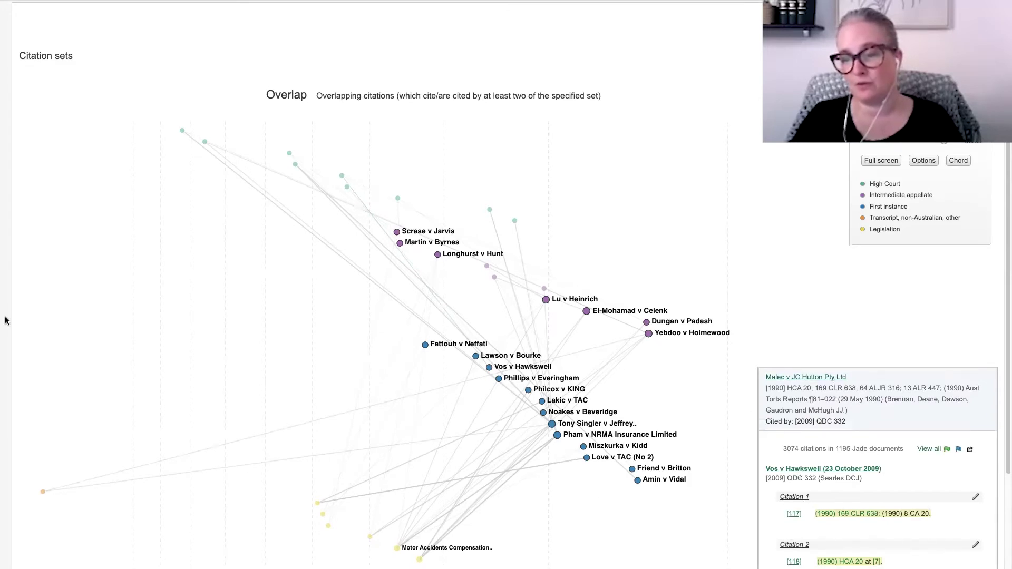
pyautogui.click(108, 296)
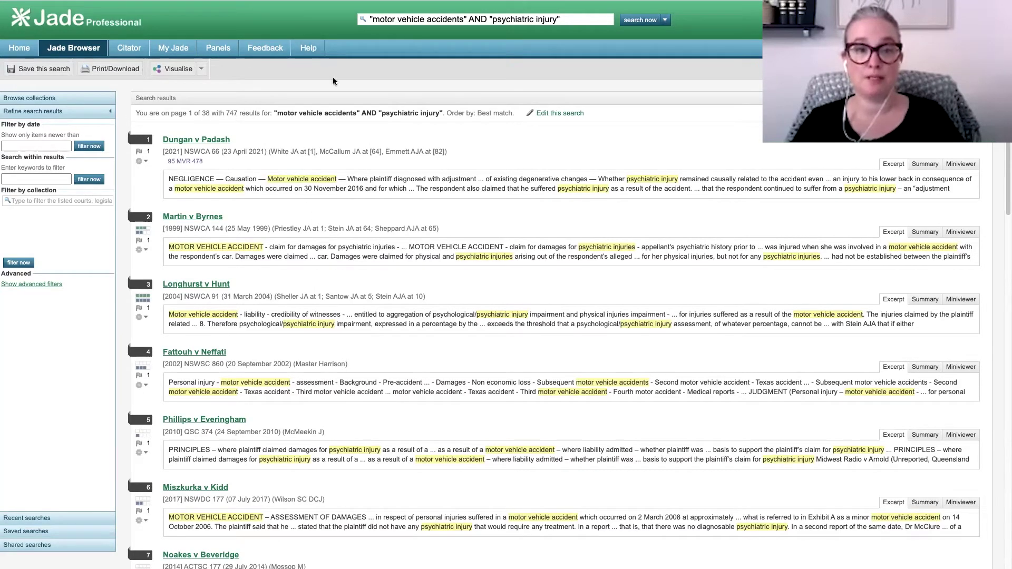
# - Open the case [2021] NSWCA 66 from the search results and generate its Similarity visualisation
pyautogui.click(208, 140)
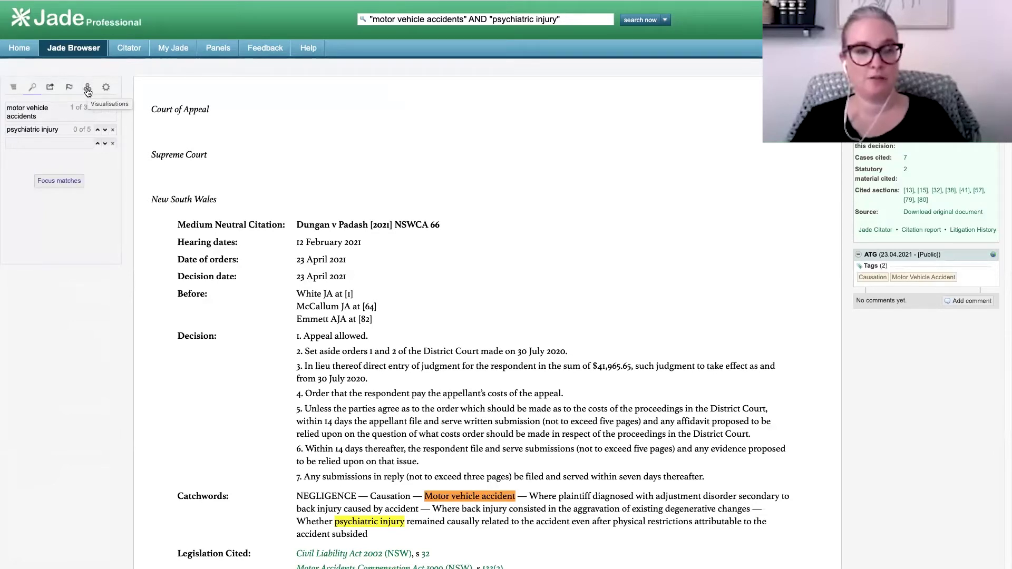
pyautogui.click(87, 88)
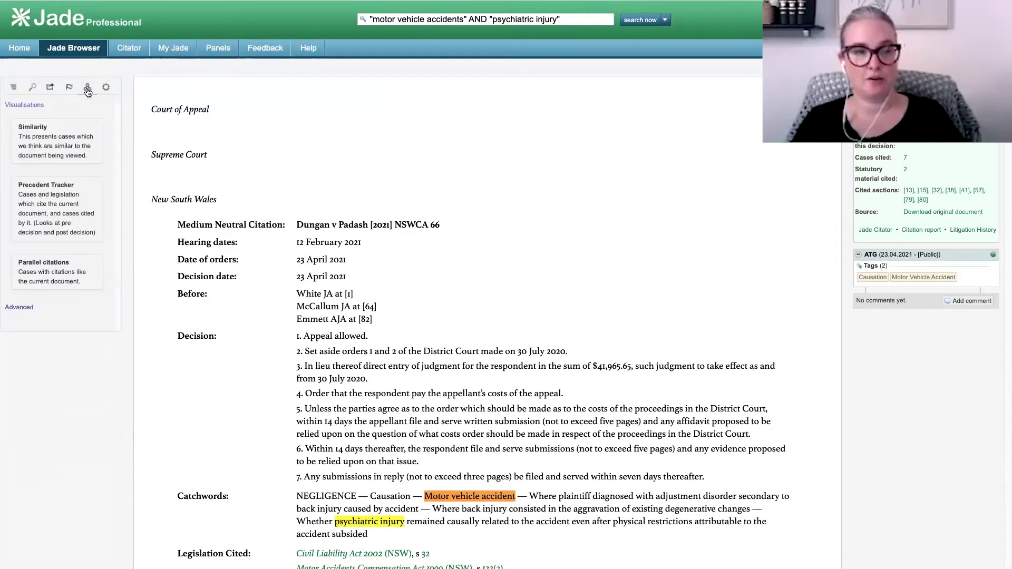
pyautogui.click(45, 145)
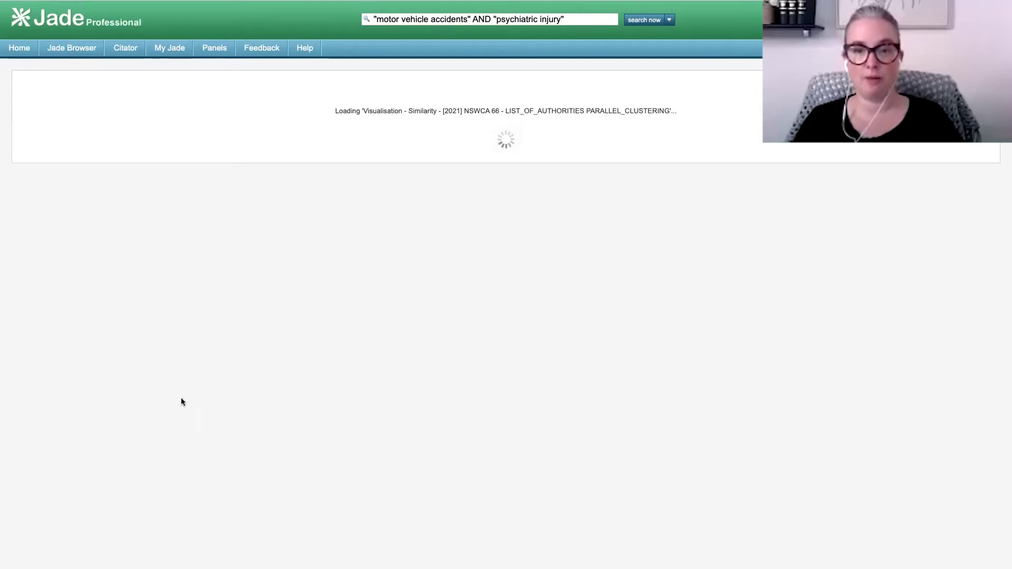
pyautogui.scroll(-1, 83, 235)
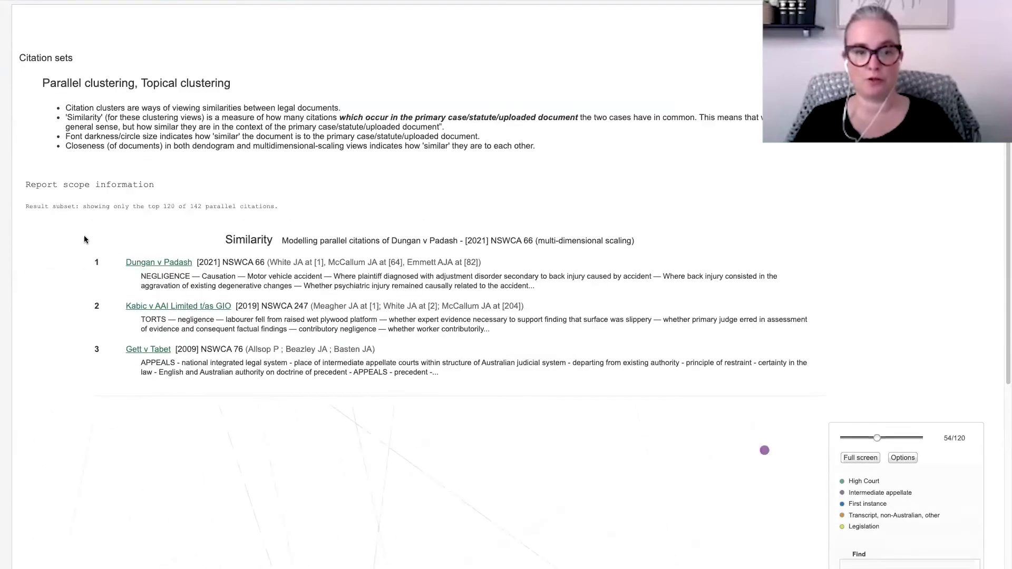
pyautogui.scroll(-5, 55, 204)
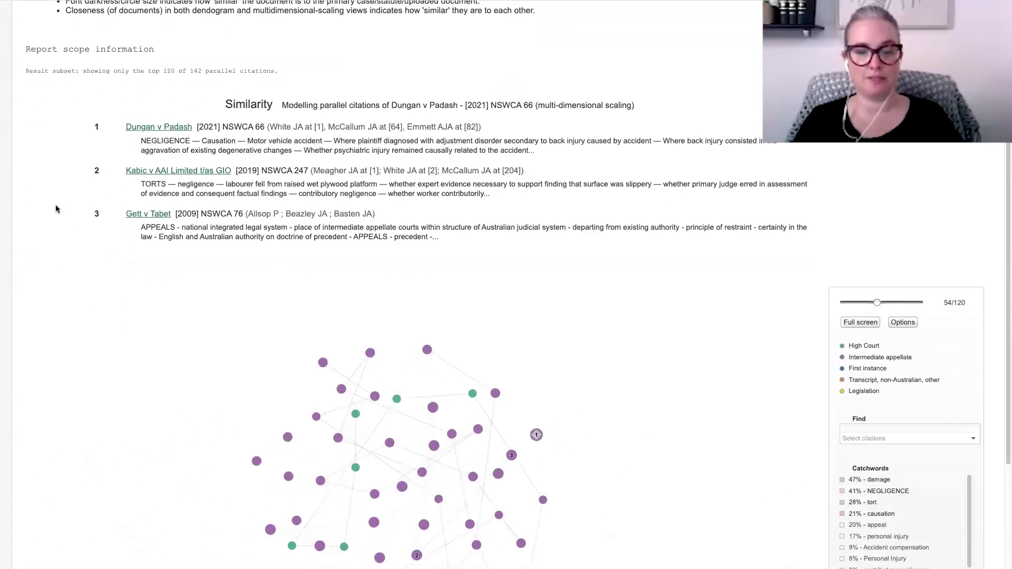
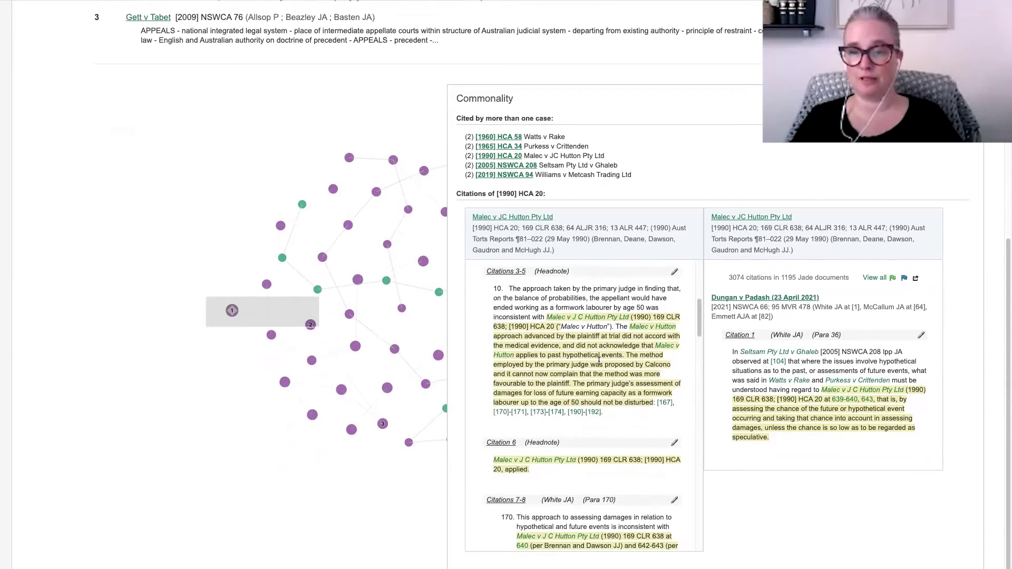
# - Read the two similar cases' citations of [1990] HCA 20 in the Commonality comparison and close it
pyautogui.scroll(1, 600, 360)
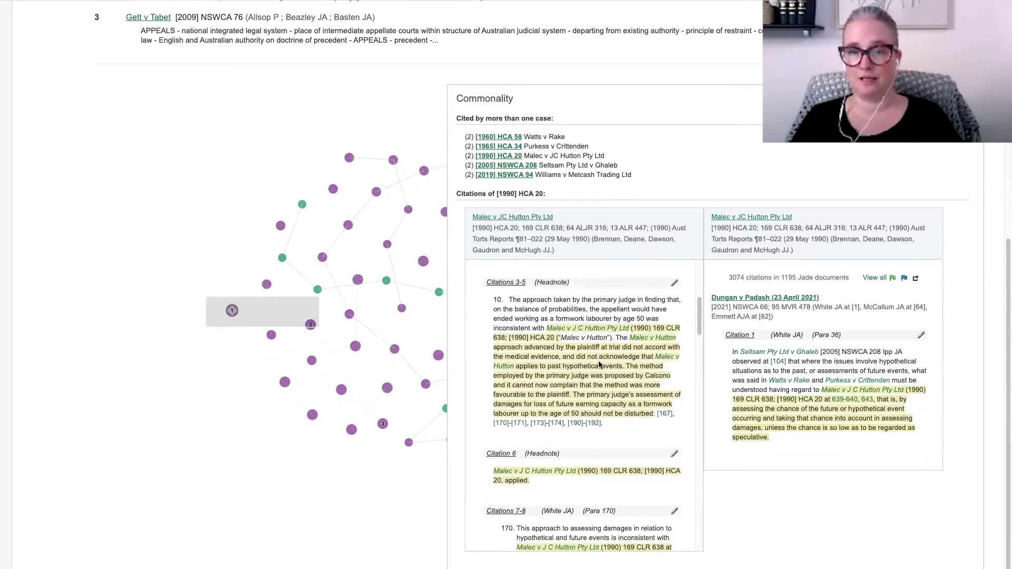
pyautogui.scroll(-10, 600, 364)
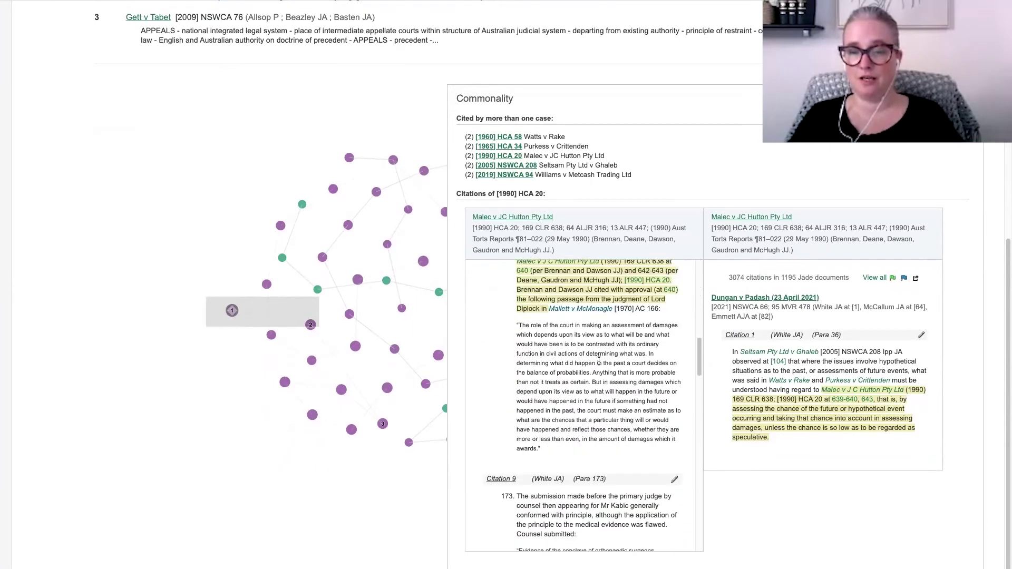
pyautogui.scroll(-10, 599, 362)
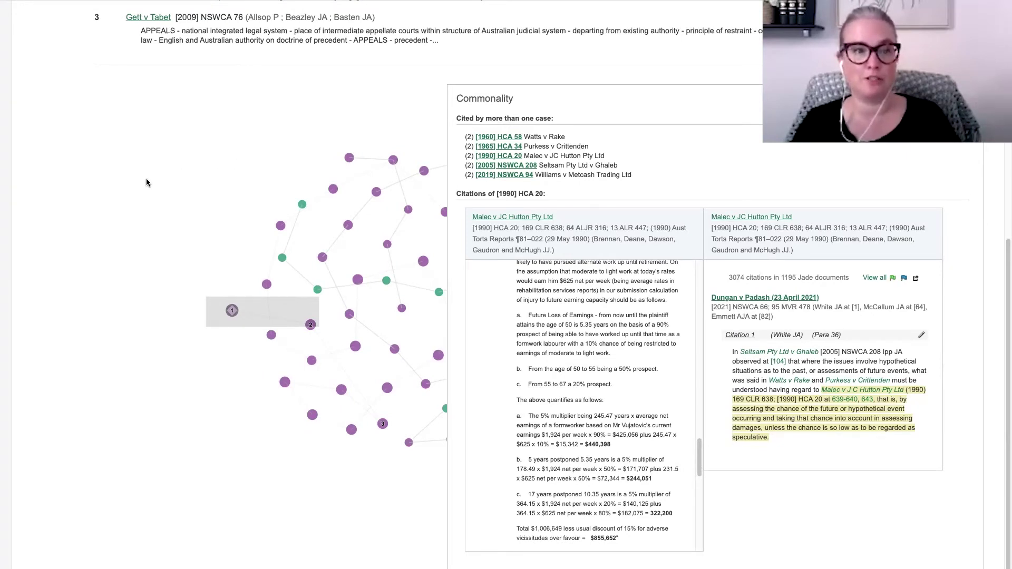
pyautogui.click(125, 219)
pyautogui.scroll(10, 68, 327)
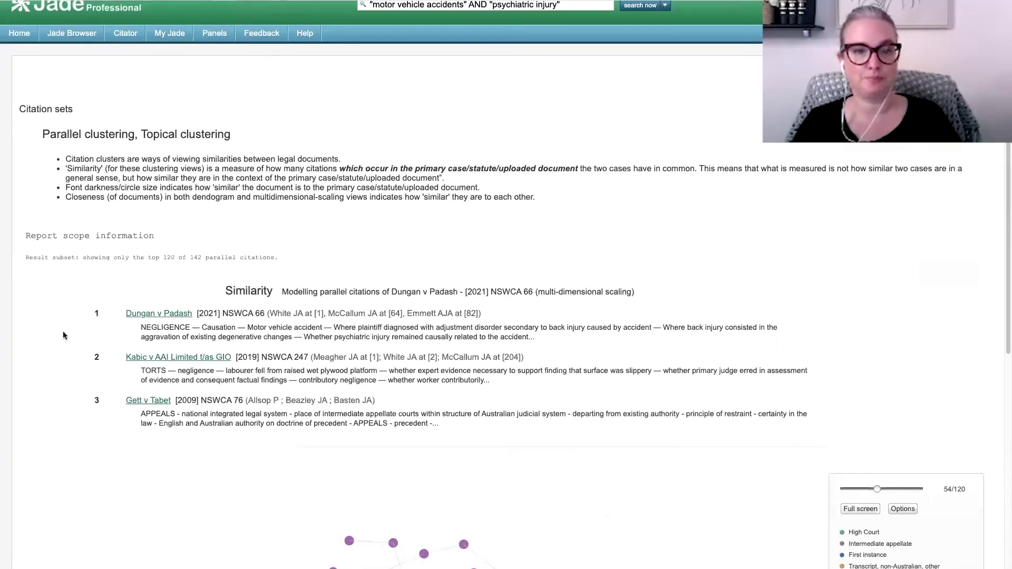
# - Rerun the "motor vehicle accidents" AND "psychiatric injury" search and name its saved definition MVA Accidents & Psych Injury
pyautogui.click(571, 19)
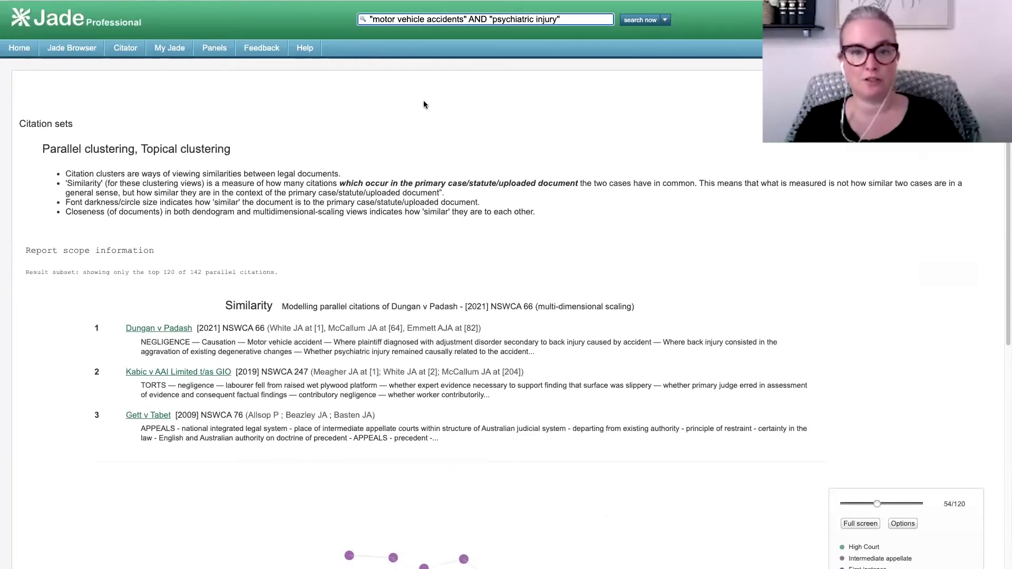
pyautogui.click(638, 24)
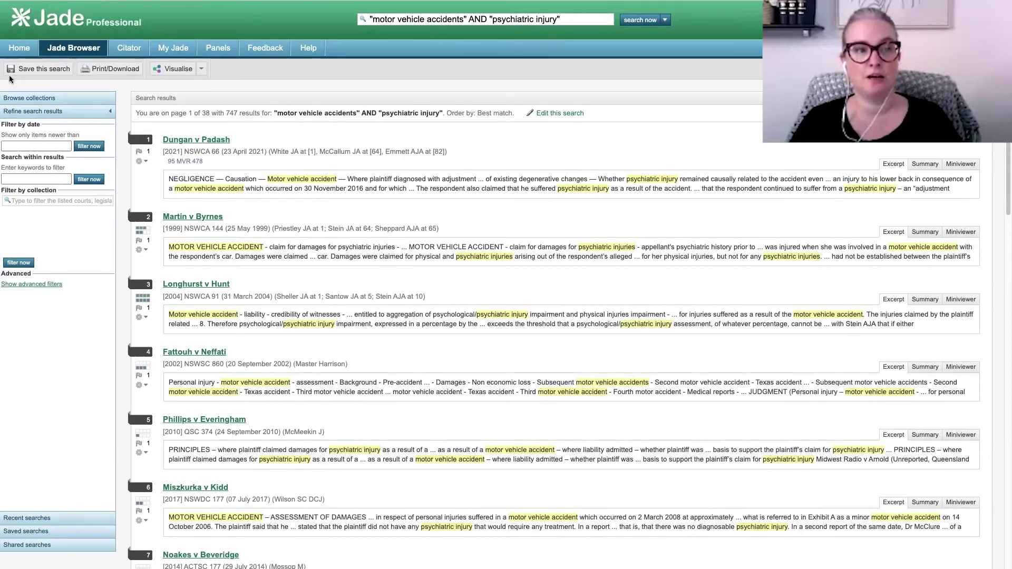
pyautogui.click(27, 68)
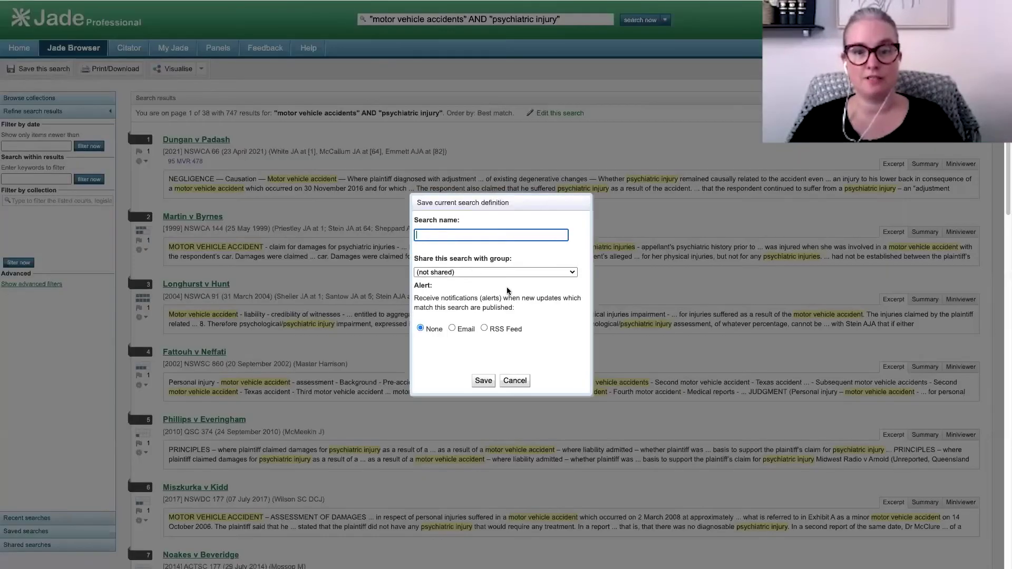
pyautogui.write('MVA Accid')
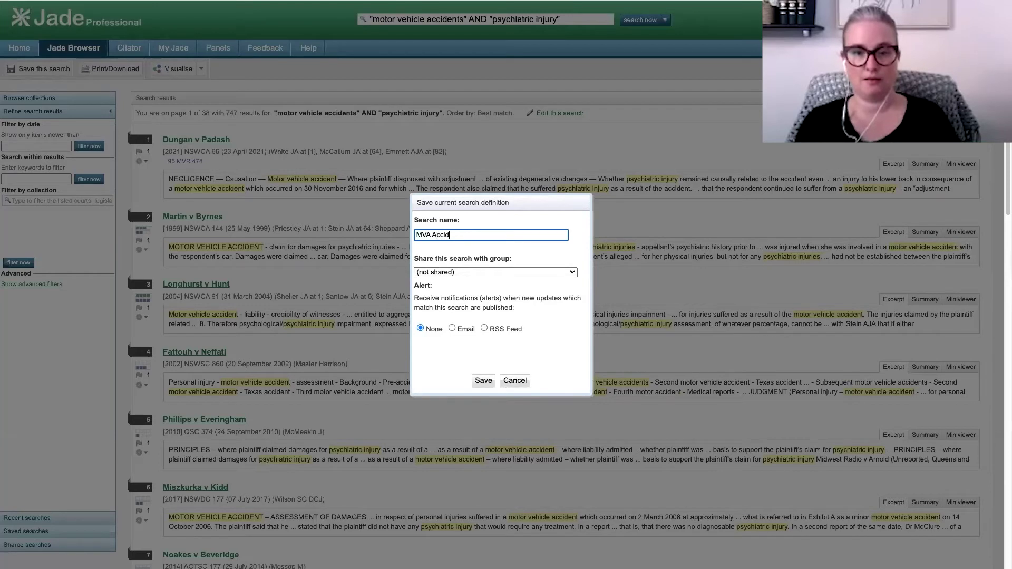
pyautogui.write('enta')
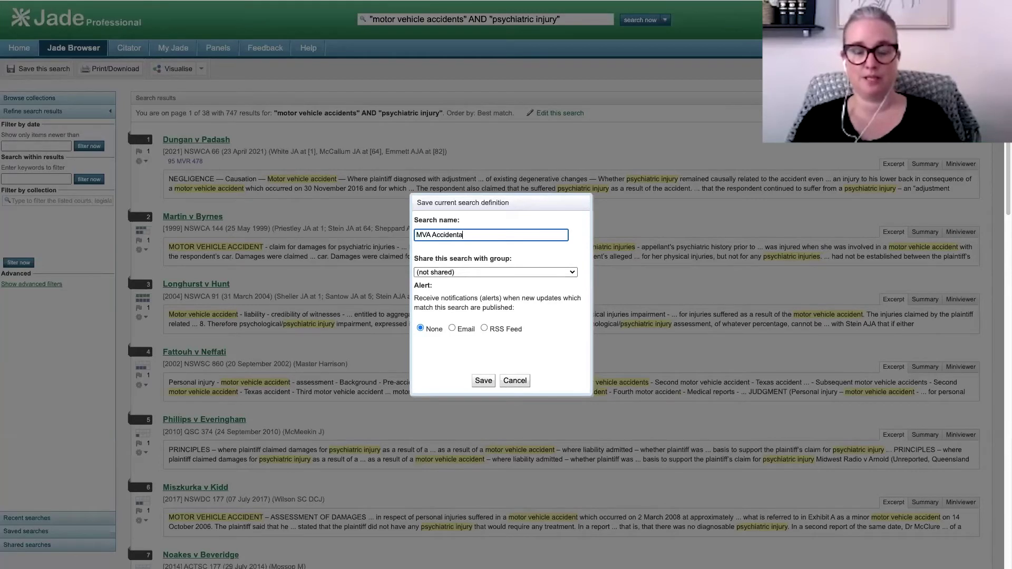
pyautogui.press('BackSpace')
pyautogui.write('s & Psych Injury')
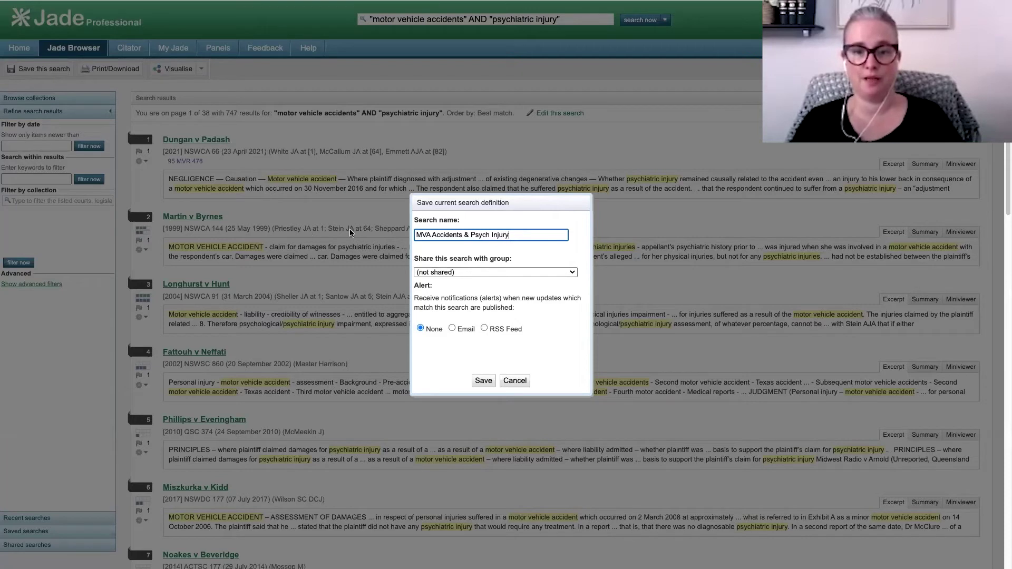
# - Set the alert to Email with a frequency of 1 day and save the search definition
pyautogui.click(452, 327)
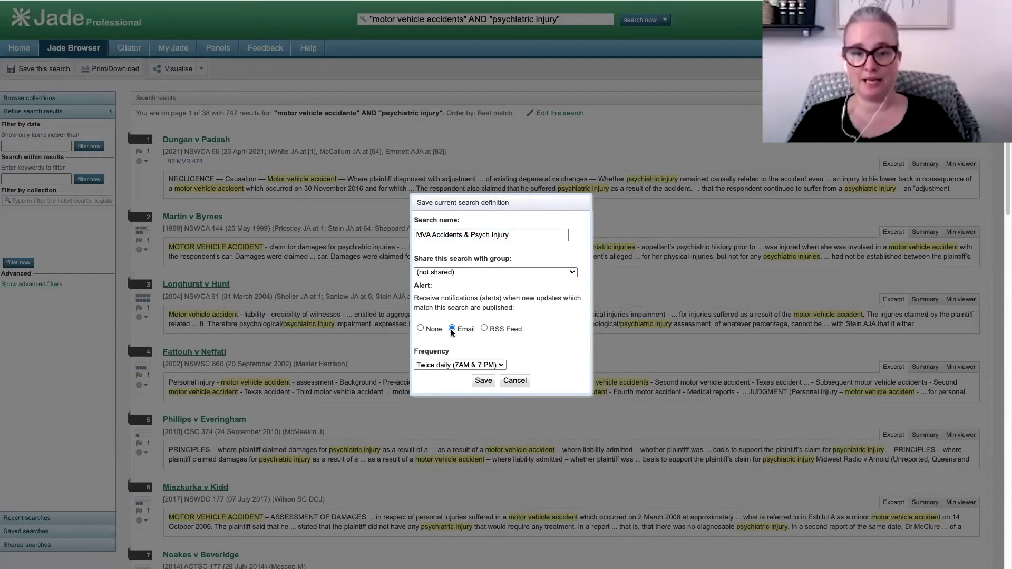
pyautogui.click(447, 367)
pyautogui.click(439, 375)
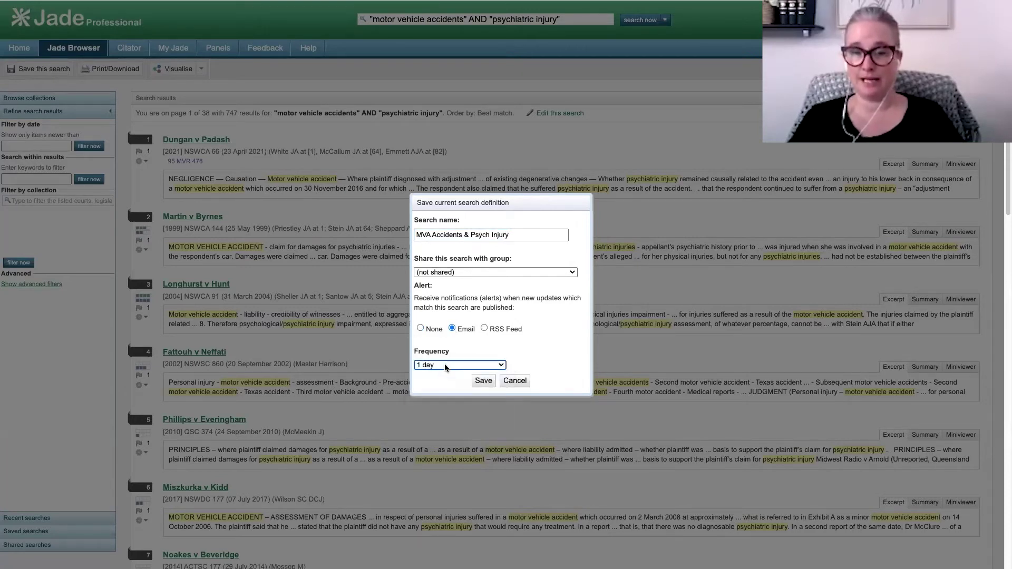
pyautogui.click(483, 380)
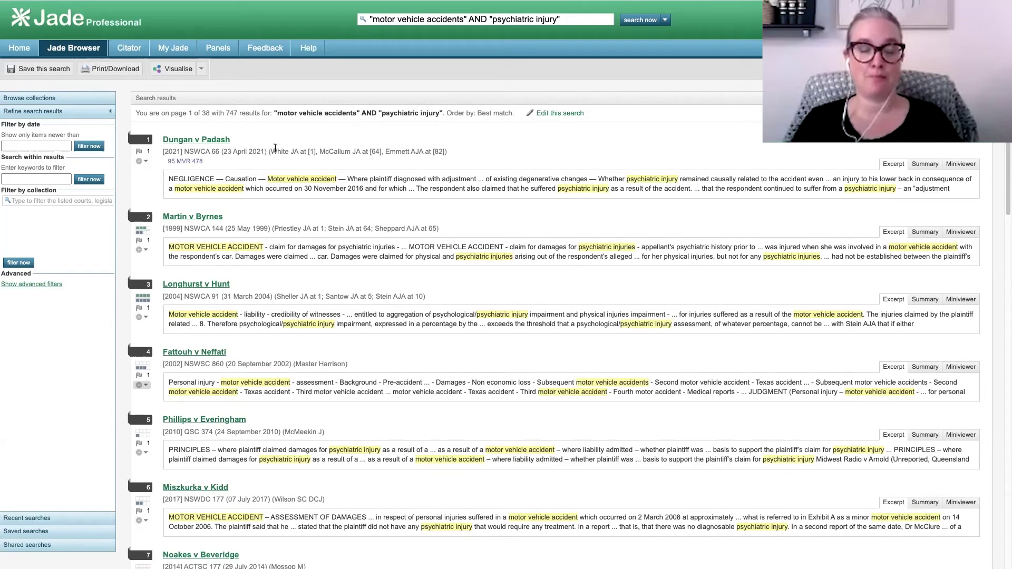
# - Open the case [2021] NSWCA 66 and remove both search phrases so their highlighting is cleared from the judgment
pyautogui.click(212, 140)
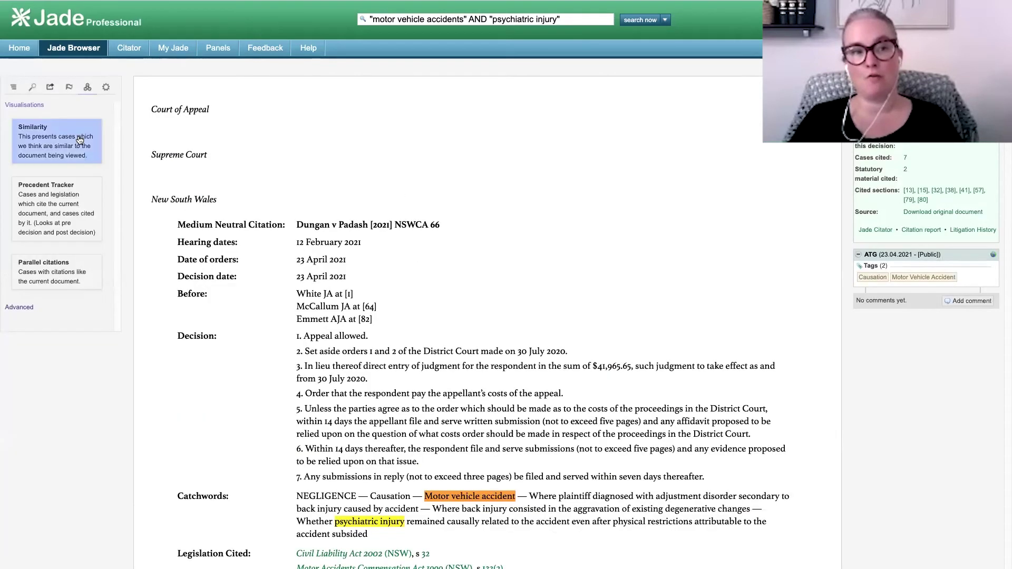
pyautogui.click(31, 88)
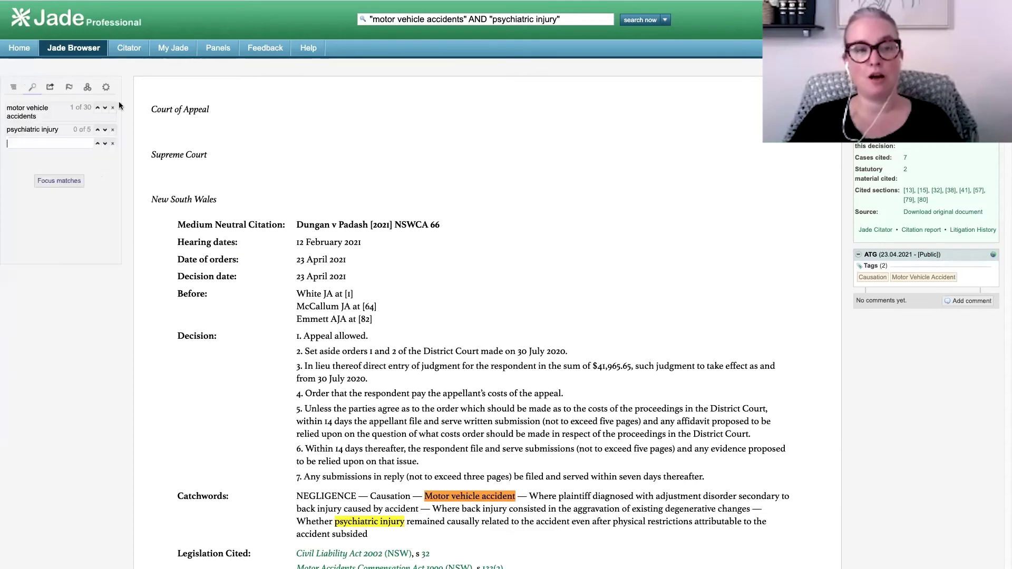
pyautogui.click(112, 108)
pyautogui.click(113, 109)
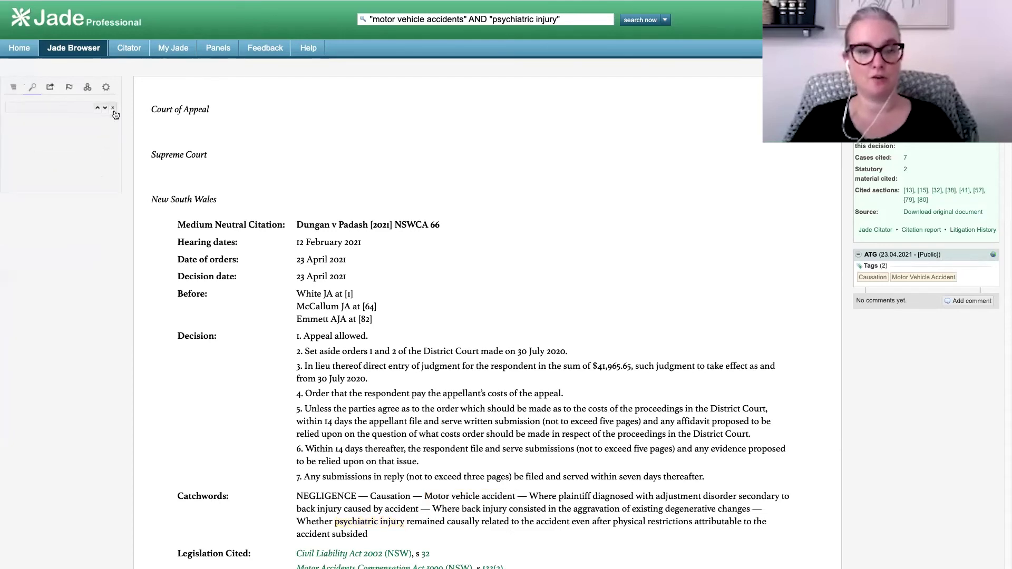
# - Select the text of paragraphs 4 to 9 of the judgment and release the selection
pyautogui.scroll(-10, 413, 321)
pyautogui.scroll(-7, 414, 321)
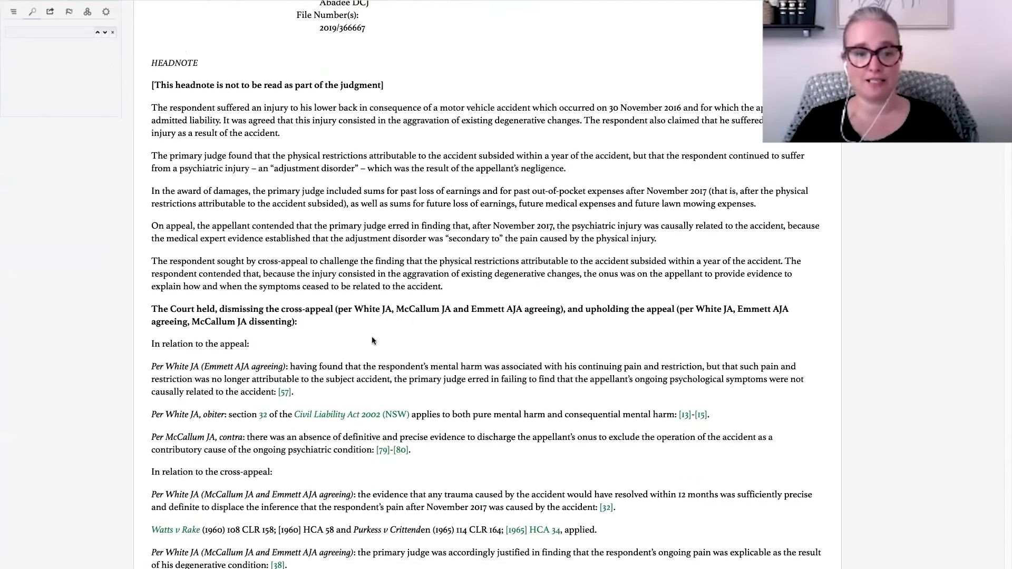
pyautogui.scroll(-10, 375, 348)
pyautogui.scroll(-8, 375, 348)
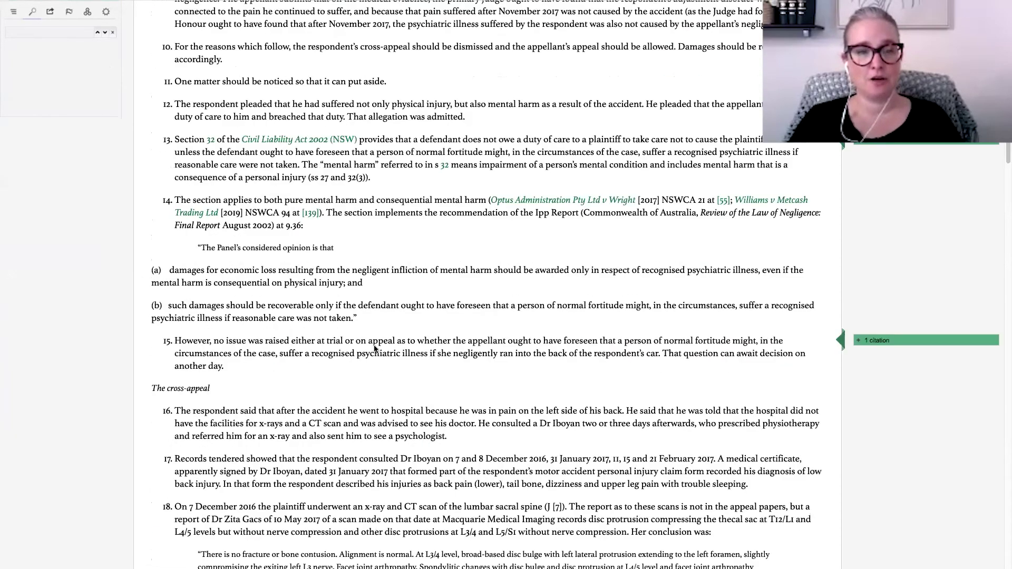
pyautogui.scroll(5, 375, 348)
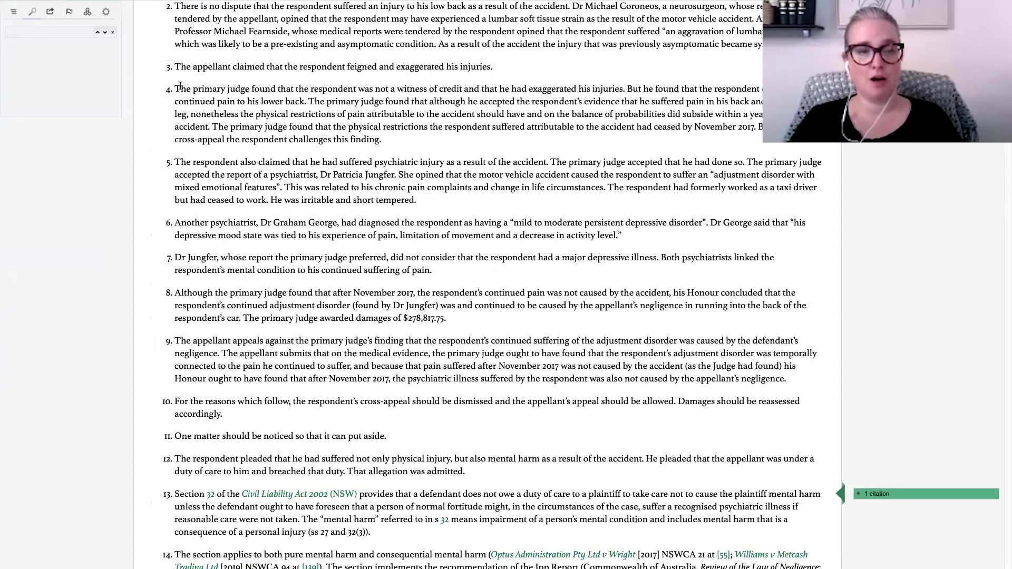
pyautogui.moveTo(174, 87); pyautogui.dragTo(792, 377)
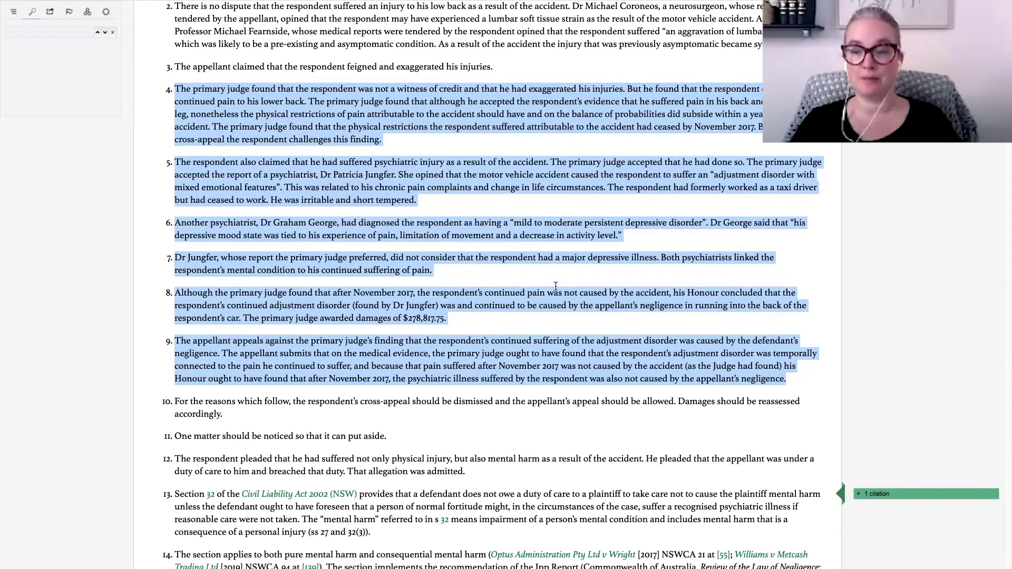
pyautogui.click(703, 390)
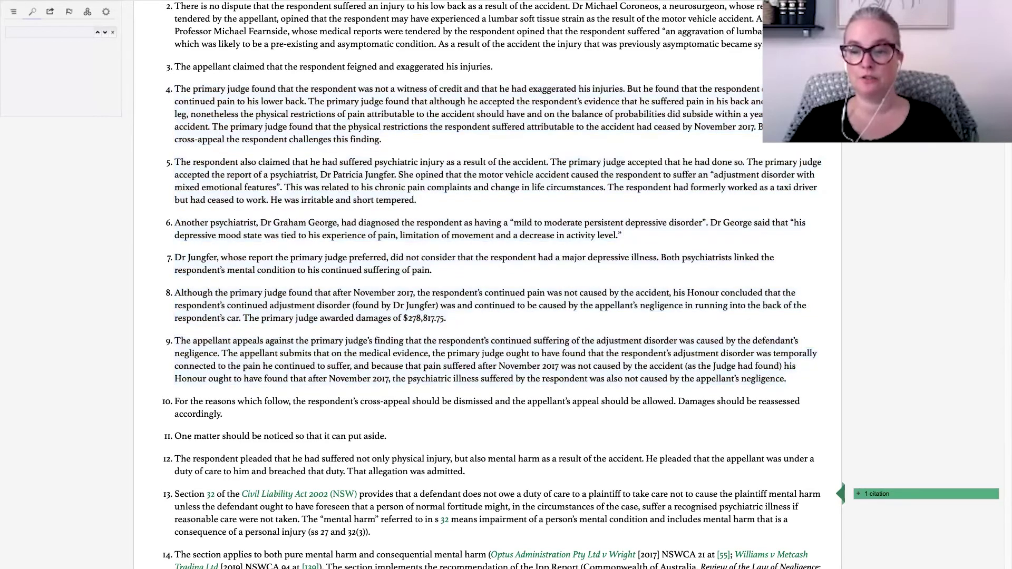
# - Reload the case and remove the "motor vehicle accidents" and "psychiatric injury" phrases from its in-document search
pyautogui.click(49, 0)
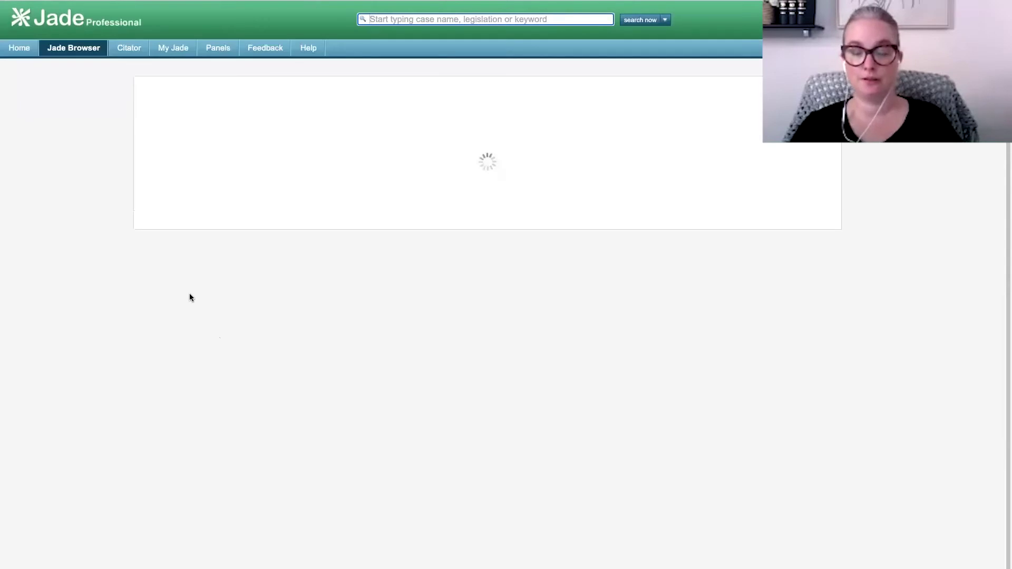
pyautogui.scroll(-20, 541, 269)
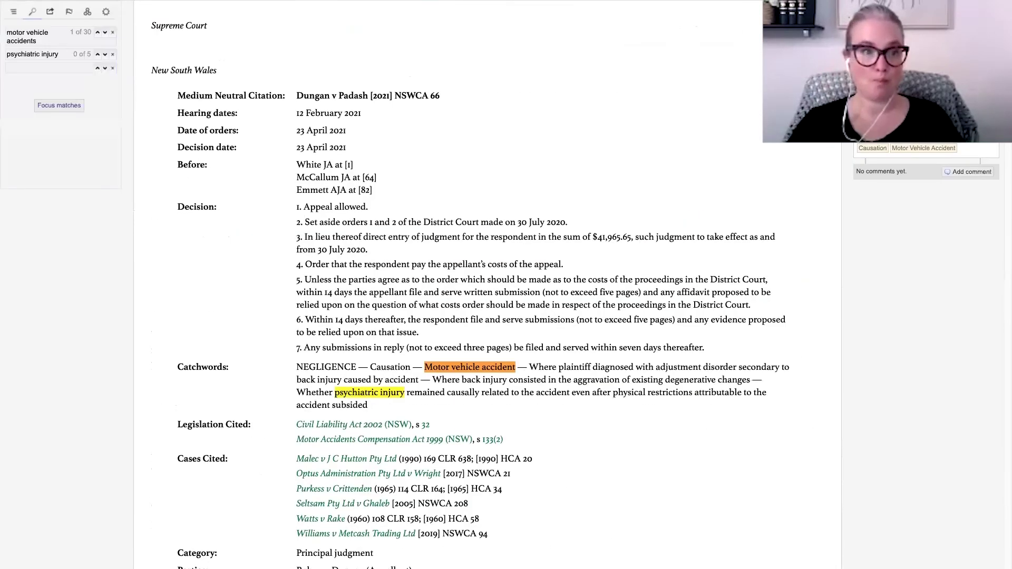
pyautogui.click(112, 33)
pyautogui.click(111, 33)
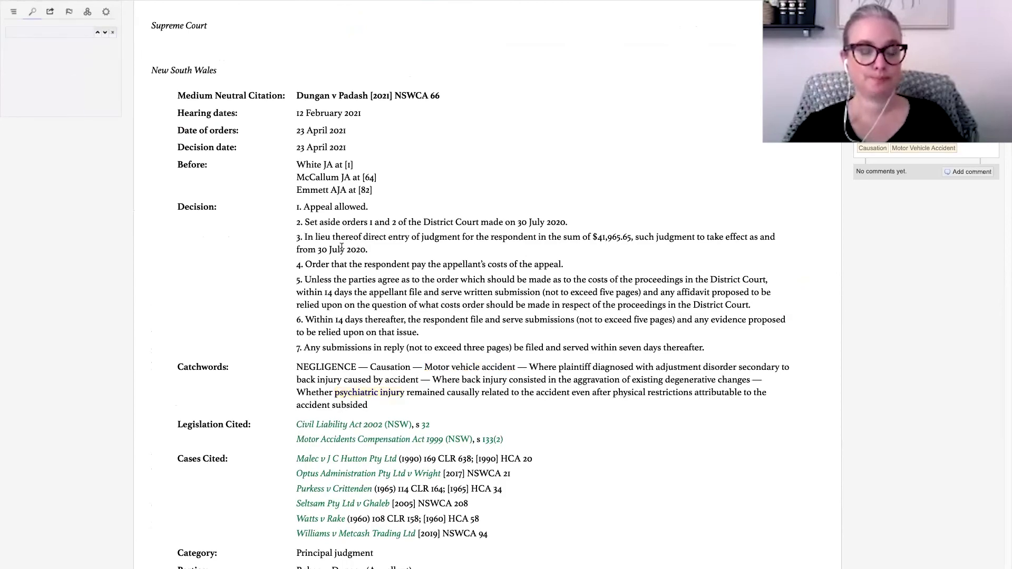
# - Add a Jademark to the text of paragraphs 19 to 21 of the judgment
pyautogui.scroll(-5, 342, 247)
pyautogui.scroll(-20, 341, 247)
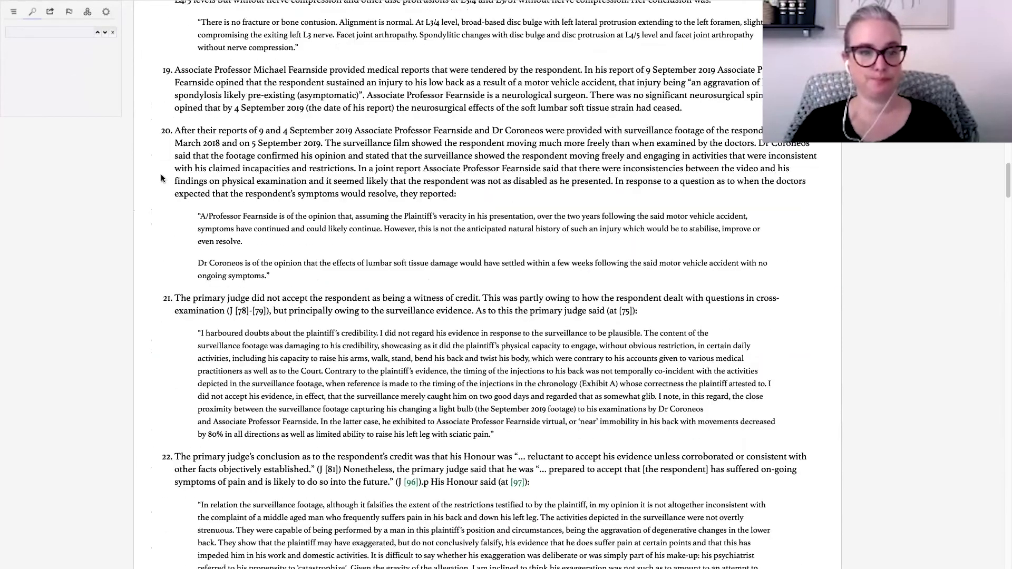
pyautogui.moveTo(175, 66); pyautogui.dragTo(495, 411)
pyautogui.moveTo(648, 450); pyautogui.dragTo(647, 451)
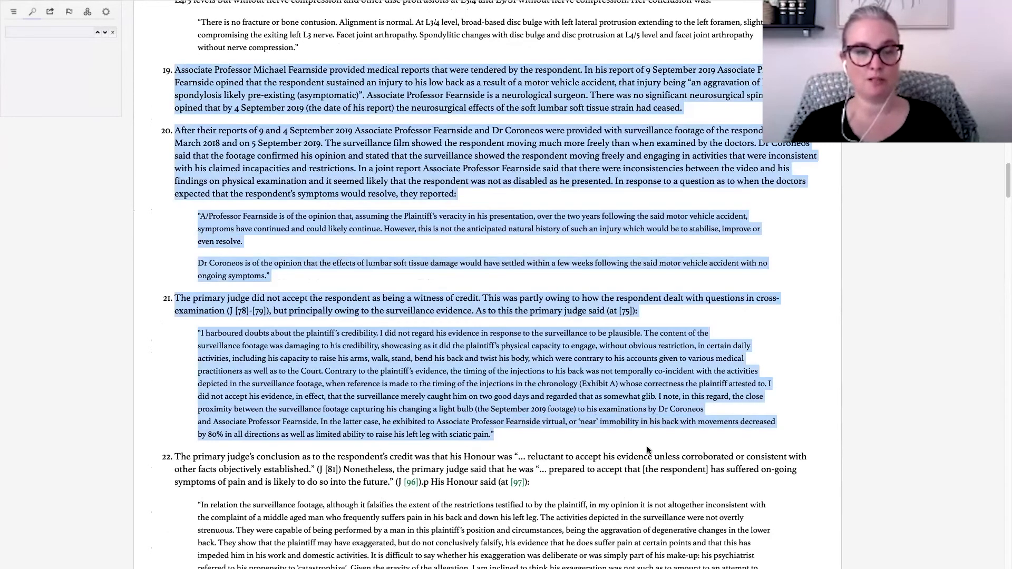
pyautogui.rightClick(647, 449)
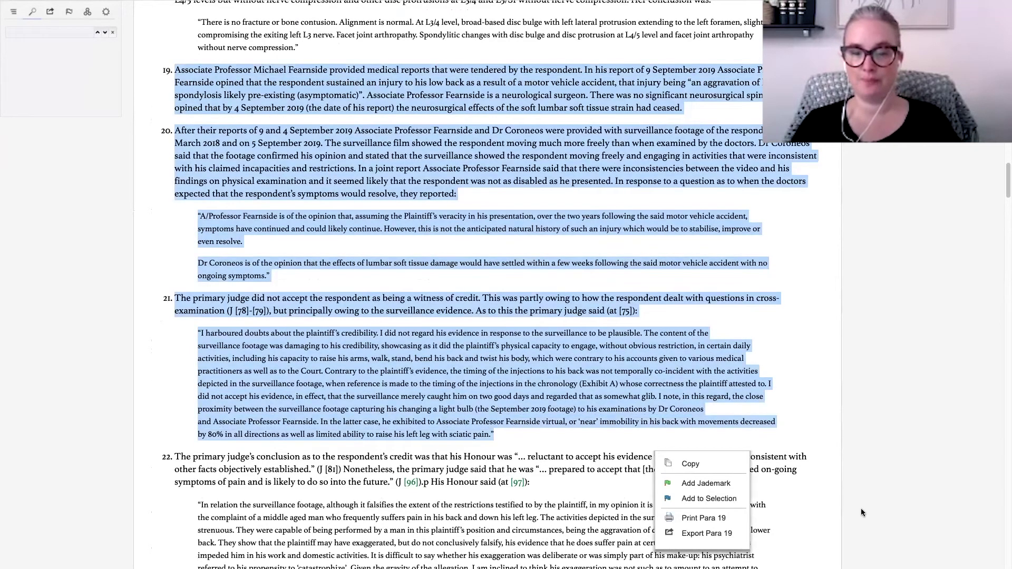
pyautogui.click(678, 484)
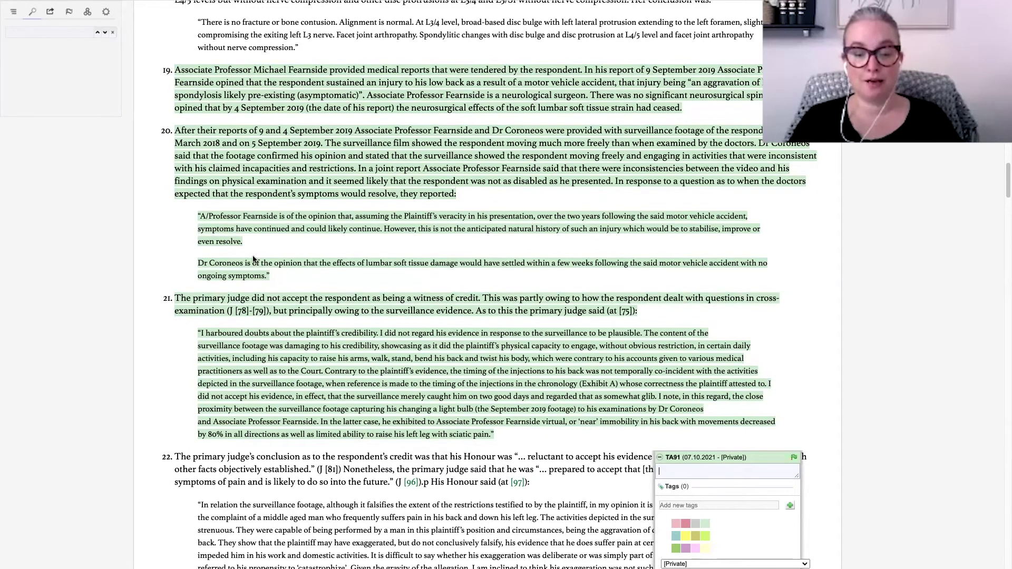
# - Enter the note "Type my research notes here." in the Jademark on paragraphs 19 to 21
pyautogui.scroll(-4, 580, 290)
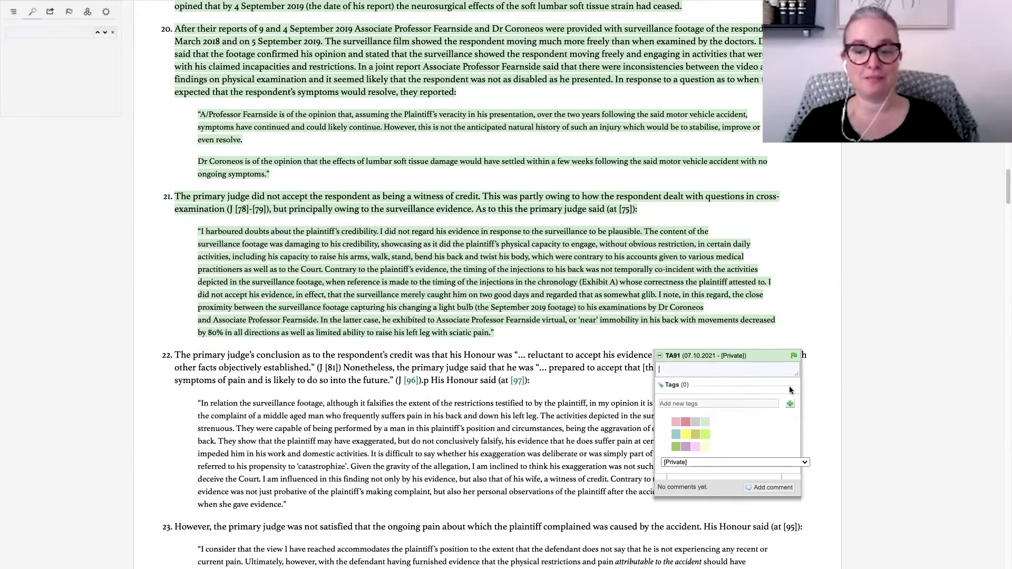
pyautogui.click(710, 372)
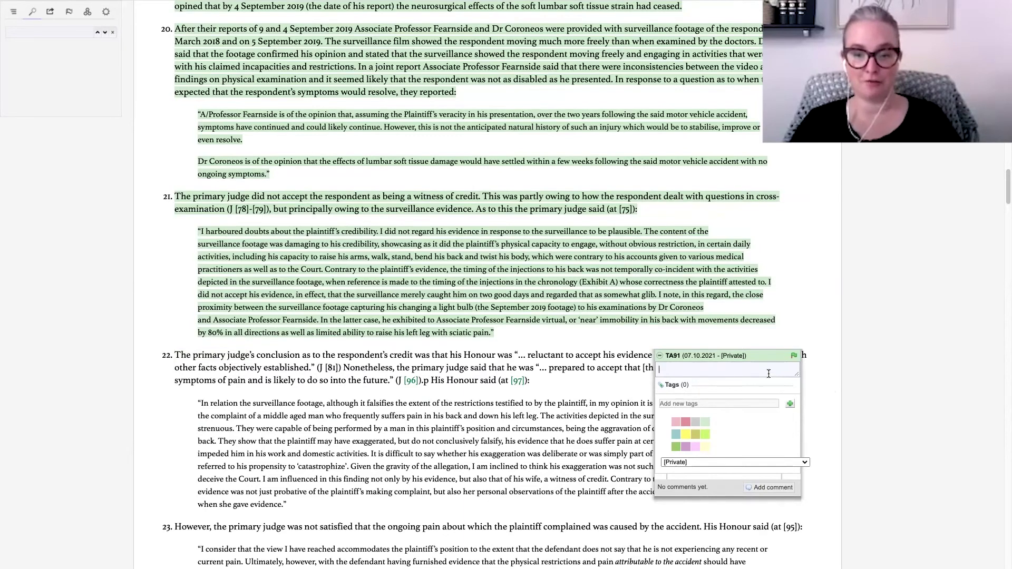
pyautogui.write('I')
pyautogui.press('BackSpace')
pyautogui.press('BackSpace')
pyautogui.press('BackSpace')
pyautogui.write('Type my reseawrc')
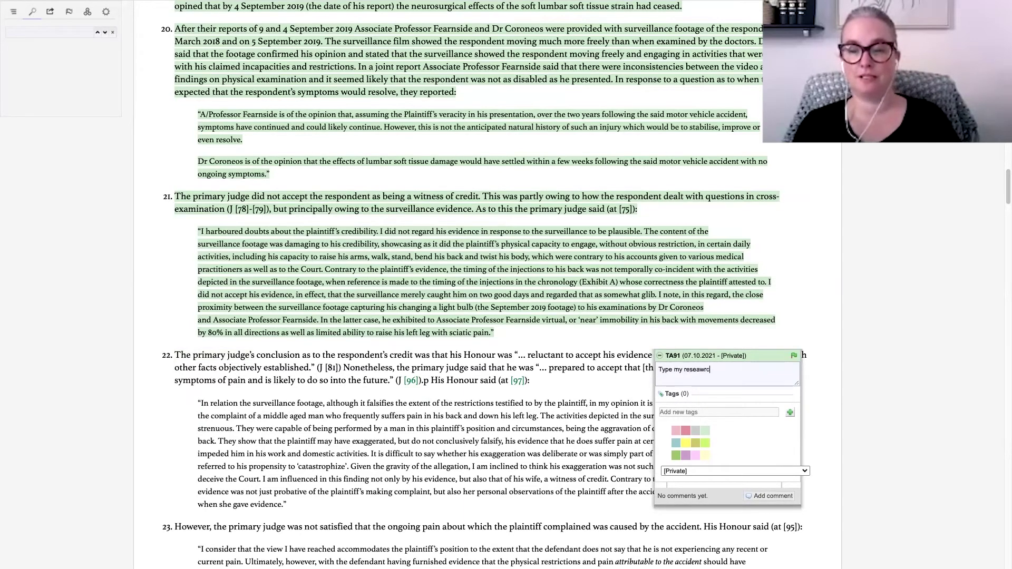
pyautogui.write('ch notes here.')
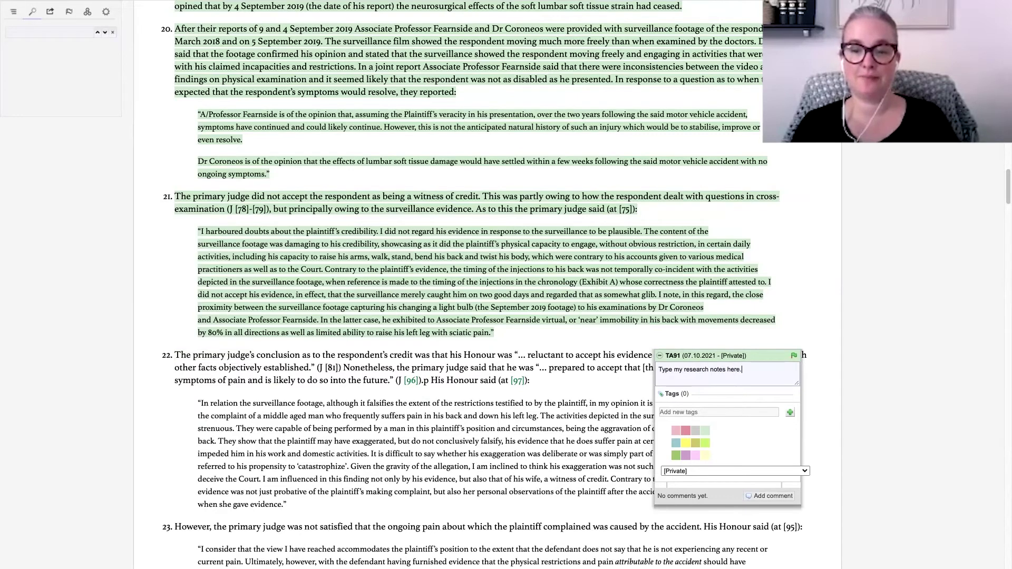
# - Tag the Jademark with "Negligence" and "admissibility of evidence" and close its editor
pyautogui.click(676, 411)
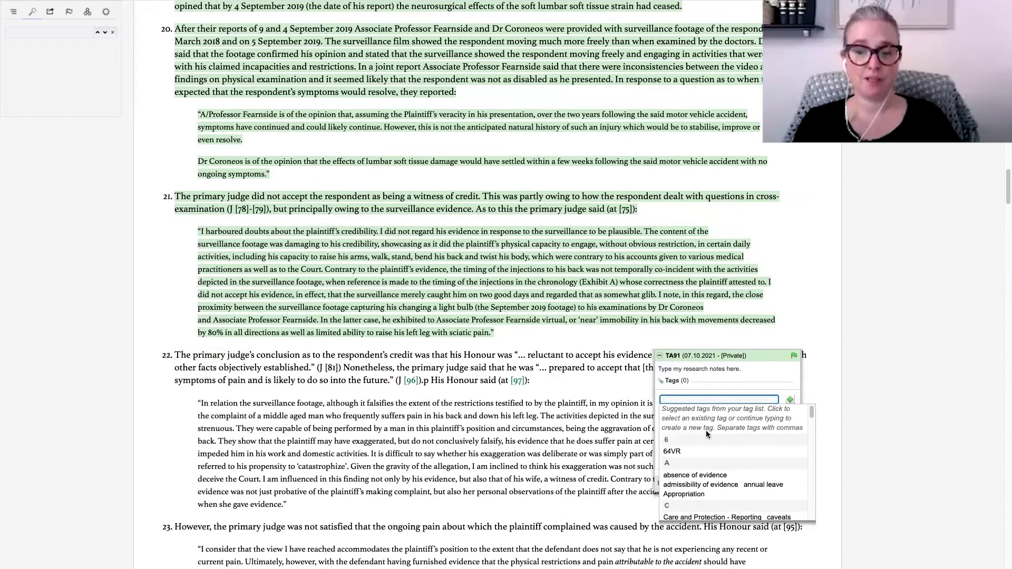
pyautogui.scroll(-3, 703, 485)
pyautogui.scroll(-4, 700, 464)
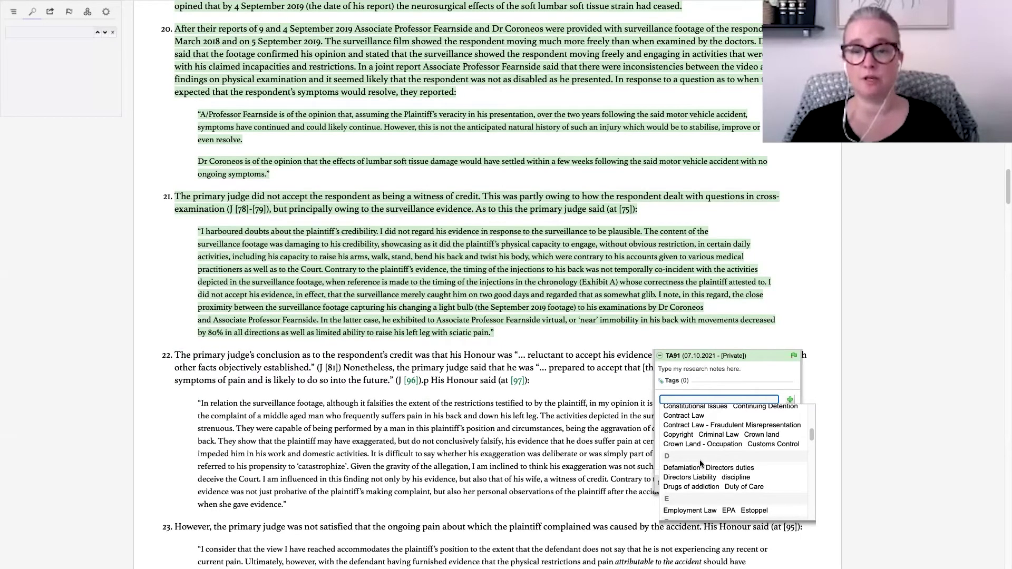
pyautogui.click(684, 400)
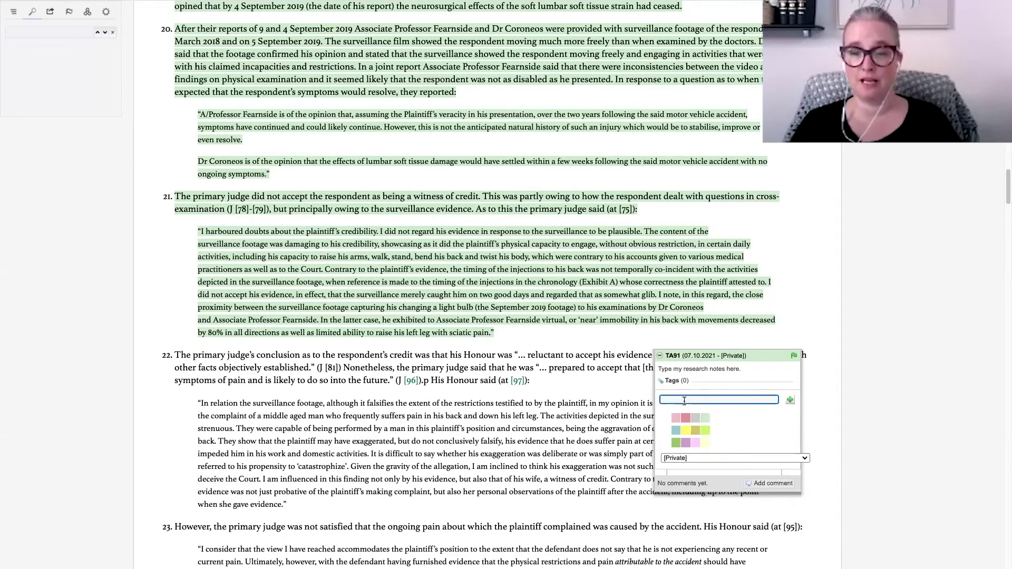
pyautogui.write('Negligence')
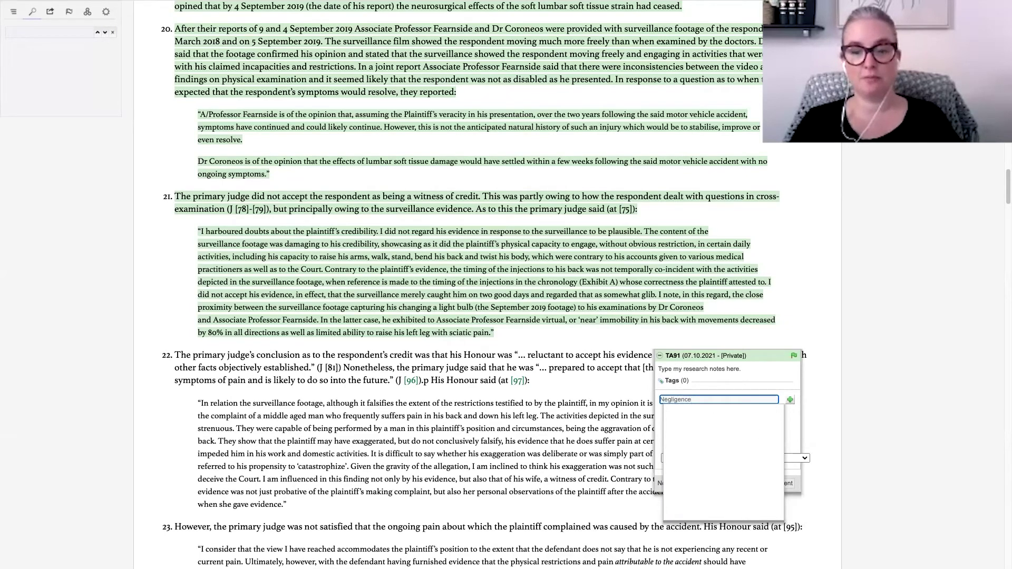
pyautogui.press('Return')
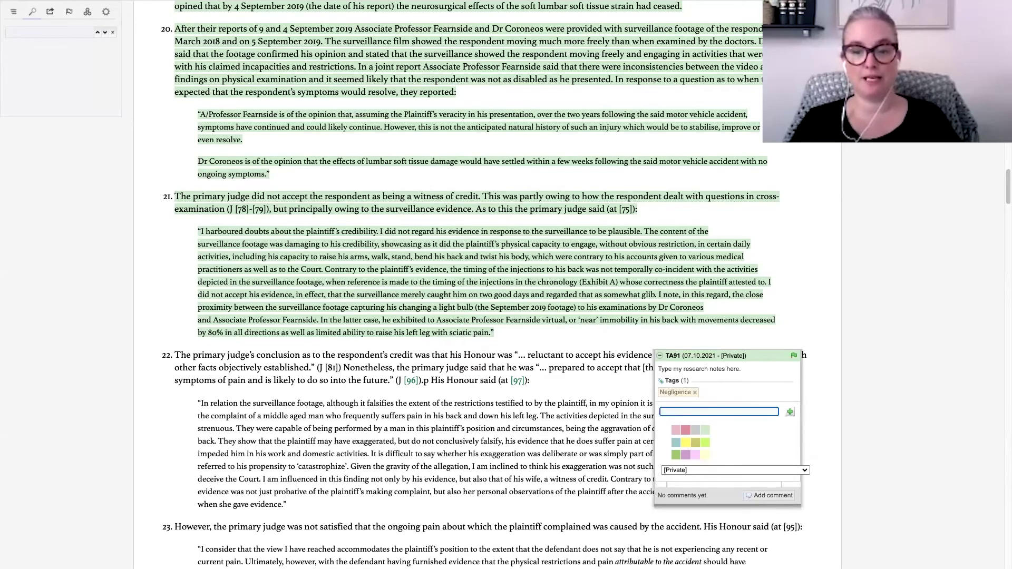
pyautogui.click(701, 414)
pyautogui.click(689, 475)
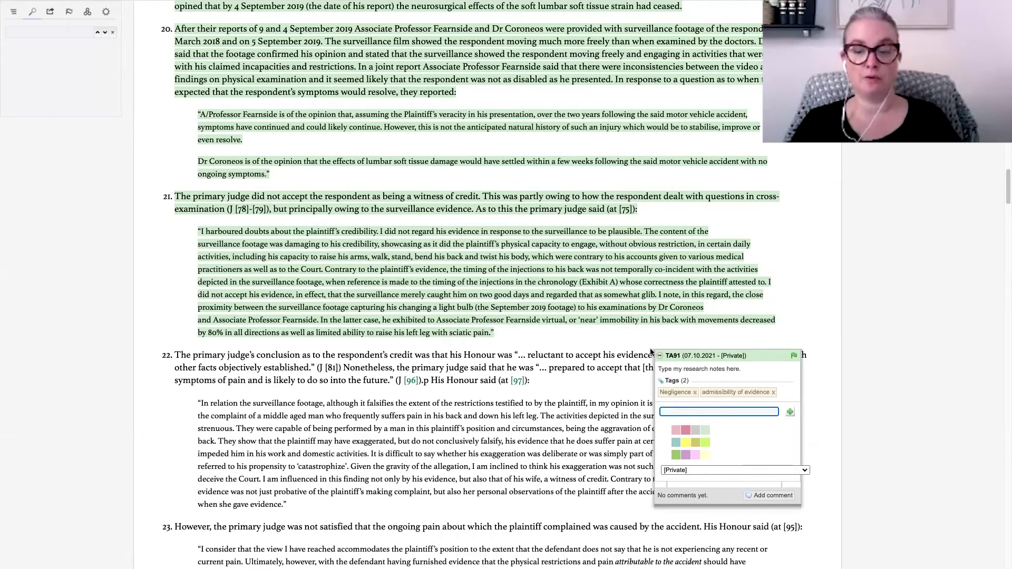
pyautogui.click(601, 343)
# - Open the Citator and set the cited document to Section 12BB of the Australian Securities and Investments Commission Act 2001 (Cth)
pyautogui.scroll(1, 600, 342)
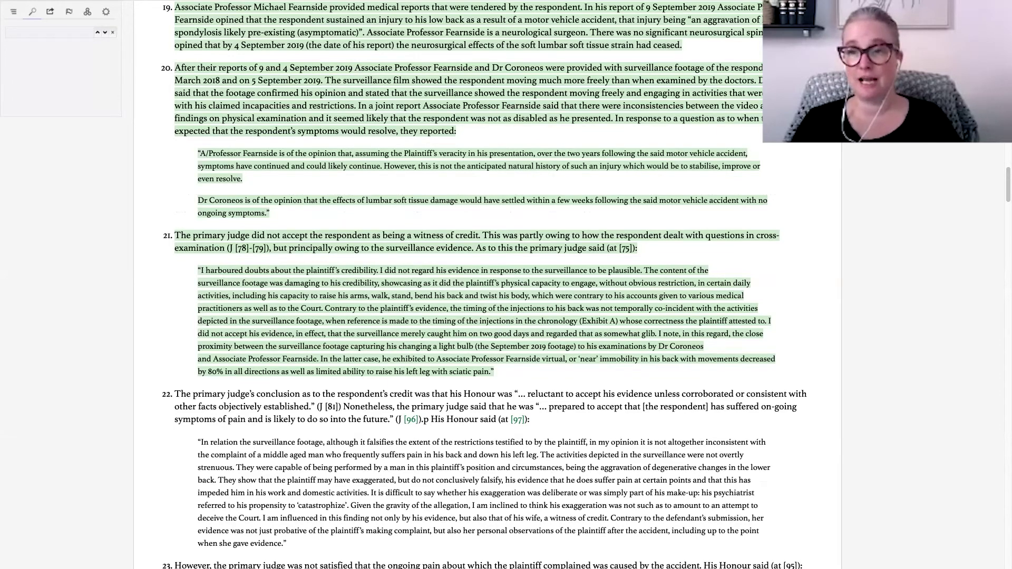
pyautogui.scroll(-2, 501, 282)
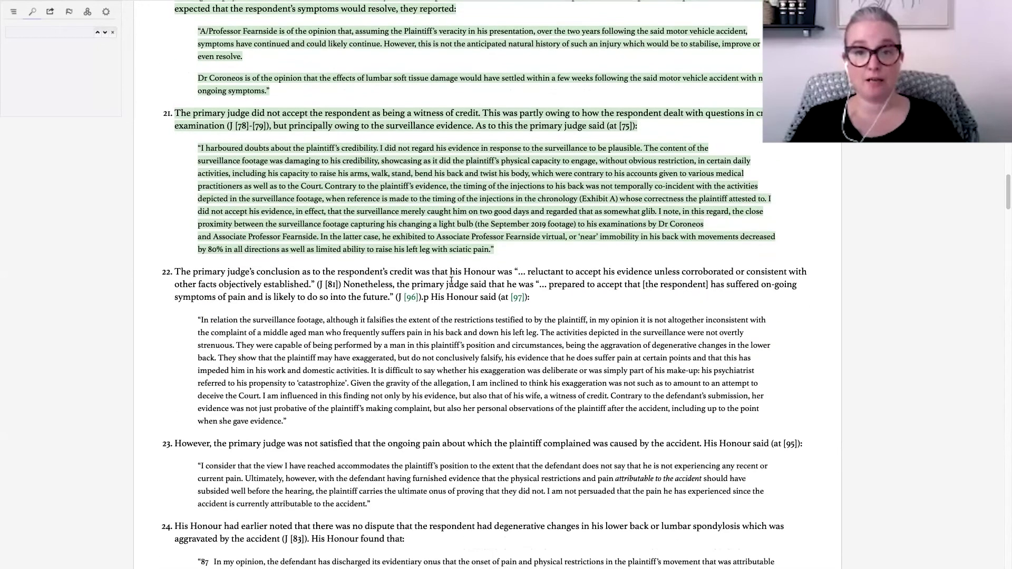
pyautogui.scroll(5, 497, 249)
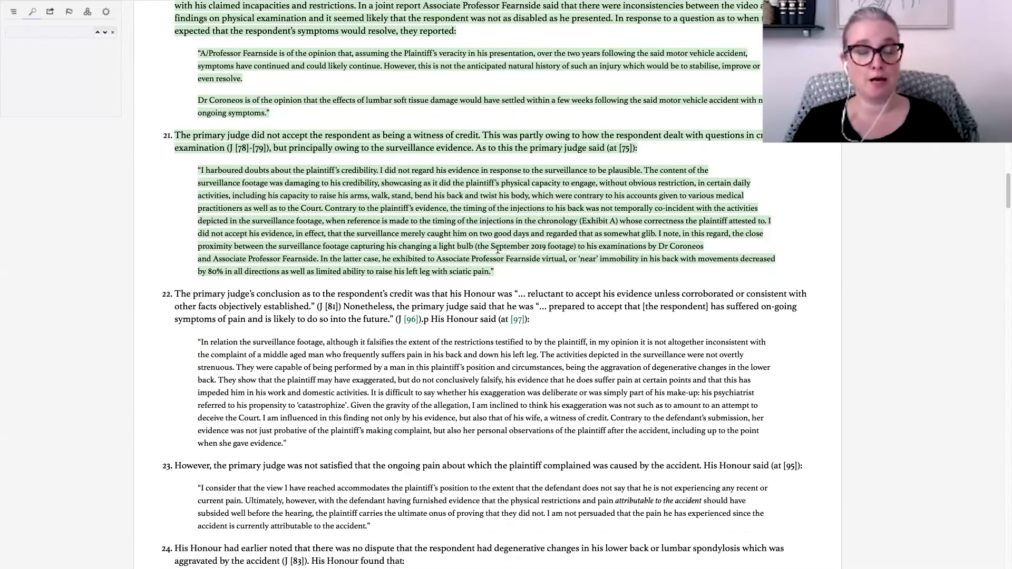
pyautogui.scroll(3, 498, 249)
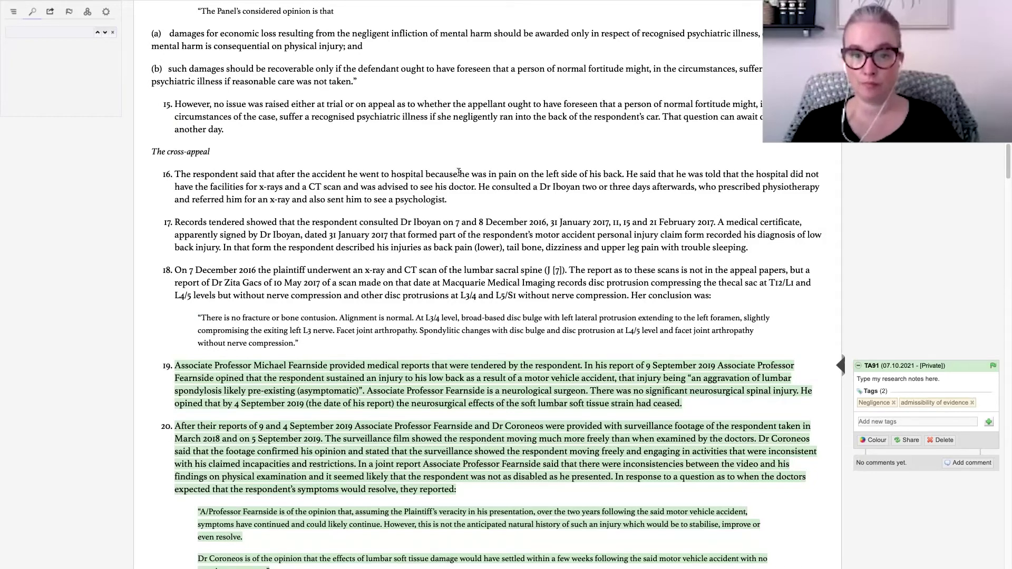
pyautogui.scroll(20, 459, 172)
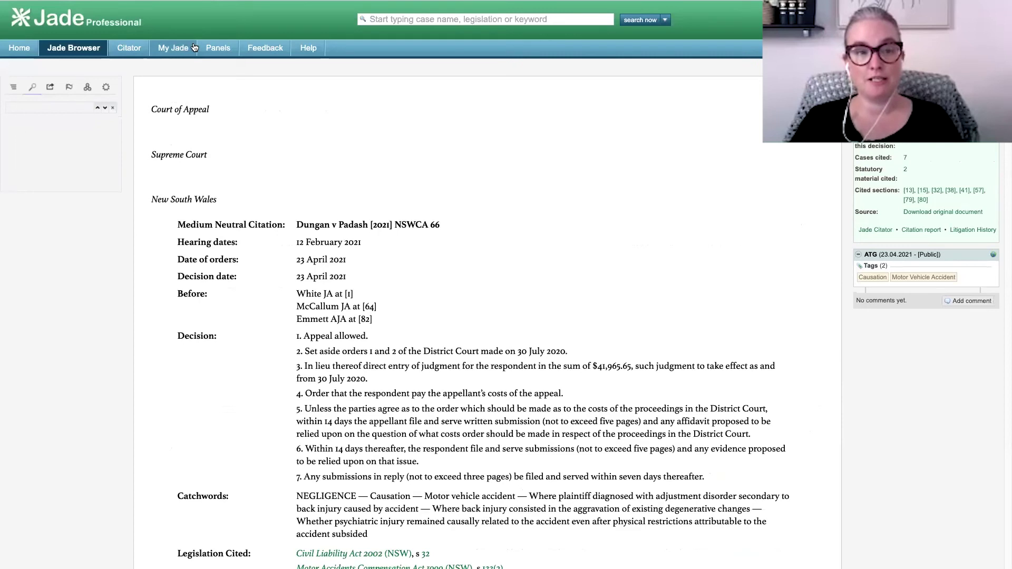
pyautogui.click(130, 51)
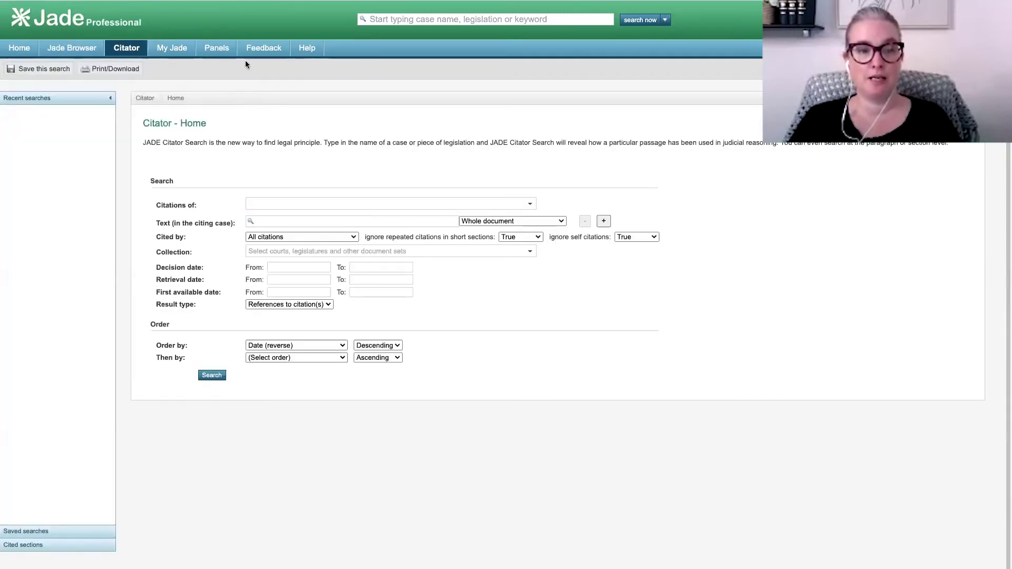
pyautogui.click(289, 203)
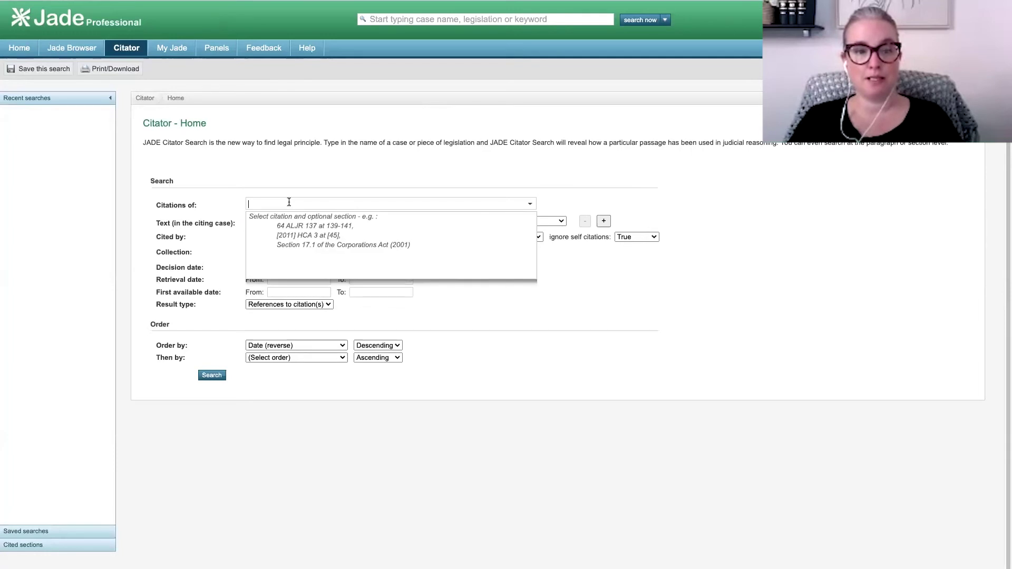
pyautogui.write('s12BB')
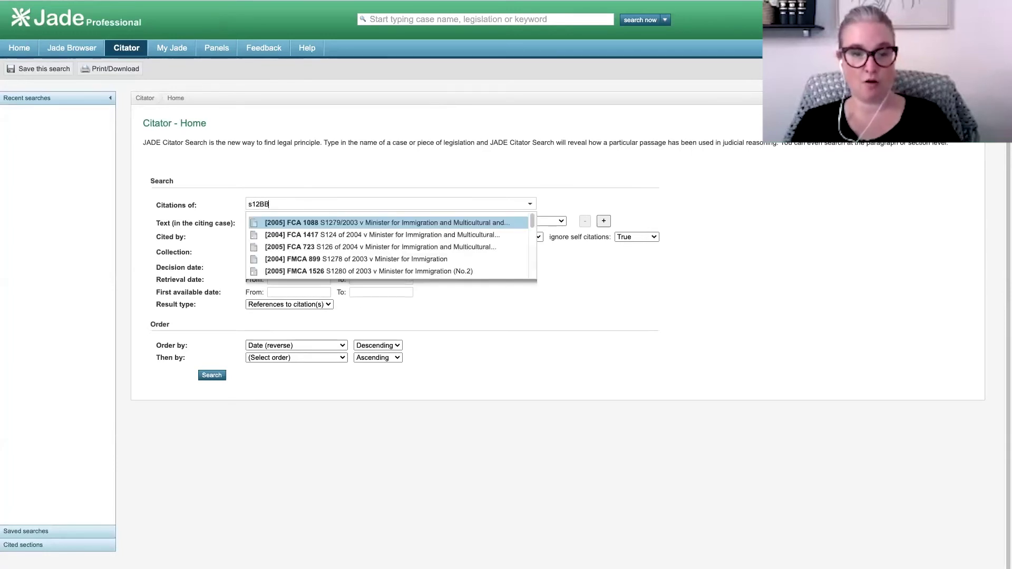
pyautogui.write(' asic')
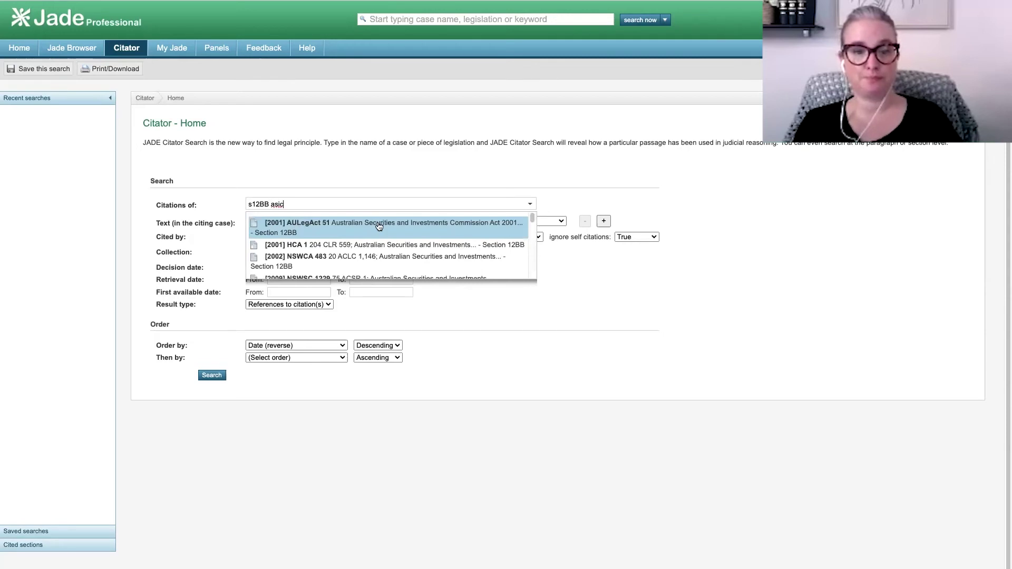
pyautogui.click(378, 233)
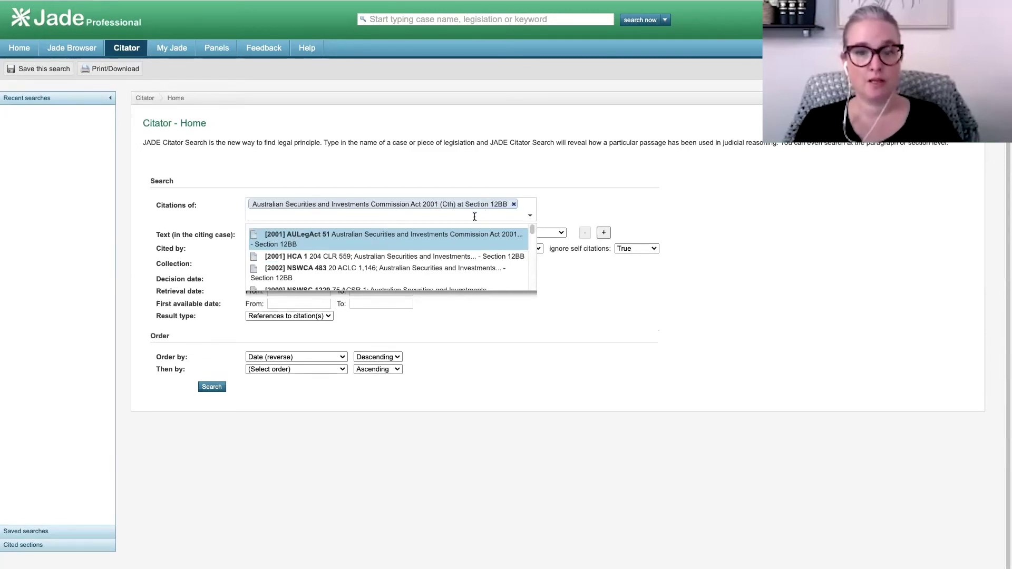
pyautogui.click(240, 203)
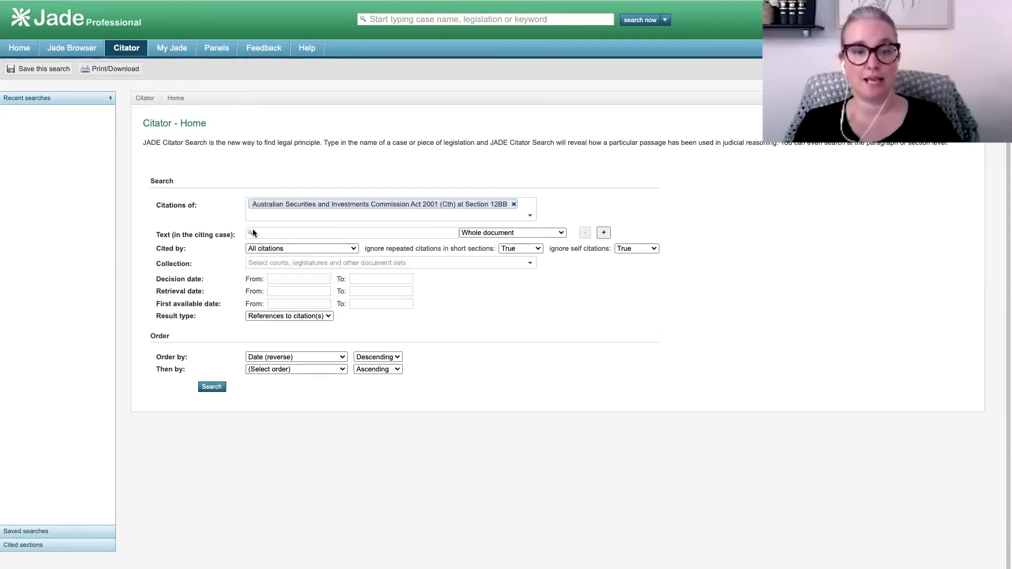
# - Try the phrase "financial services" as the citing-case text, clear it and view the document parts the text search can target
pyautogui.click(263, 233)
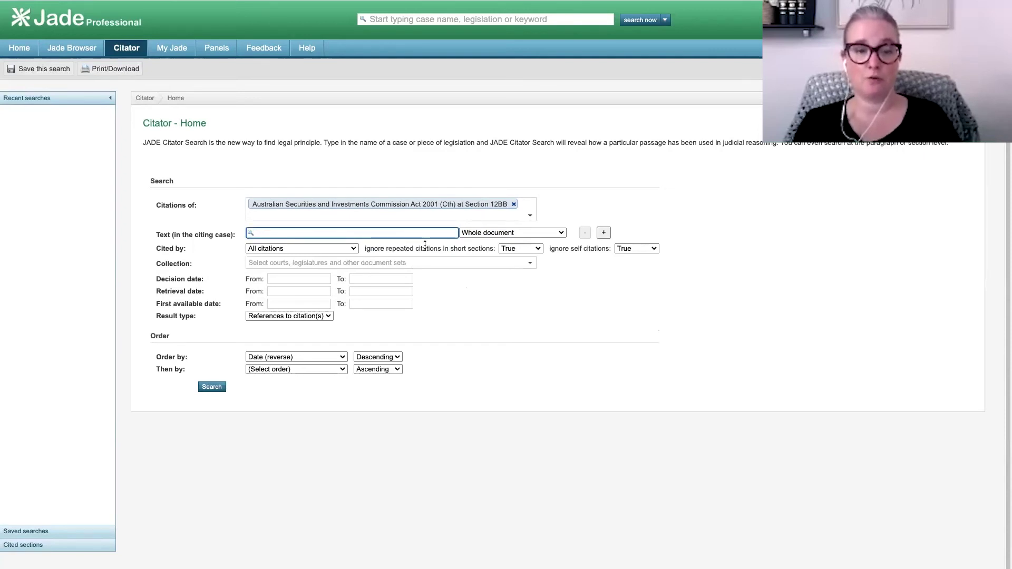
pyautogui.write('"financial services"')
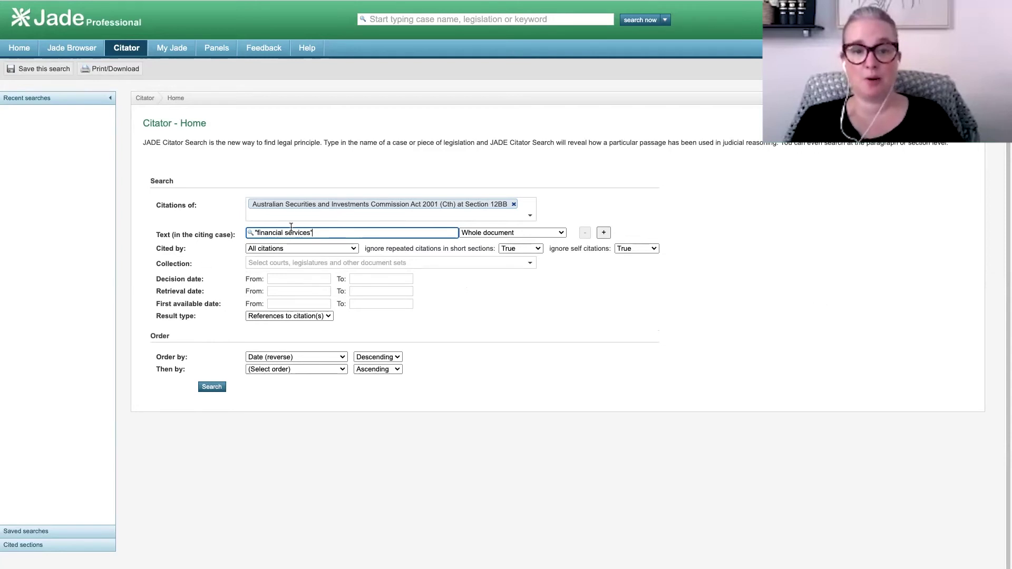
pyautogui.hotkey('ctrl', 'a')
pyautogui.press('BackSpace')
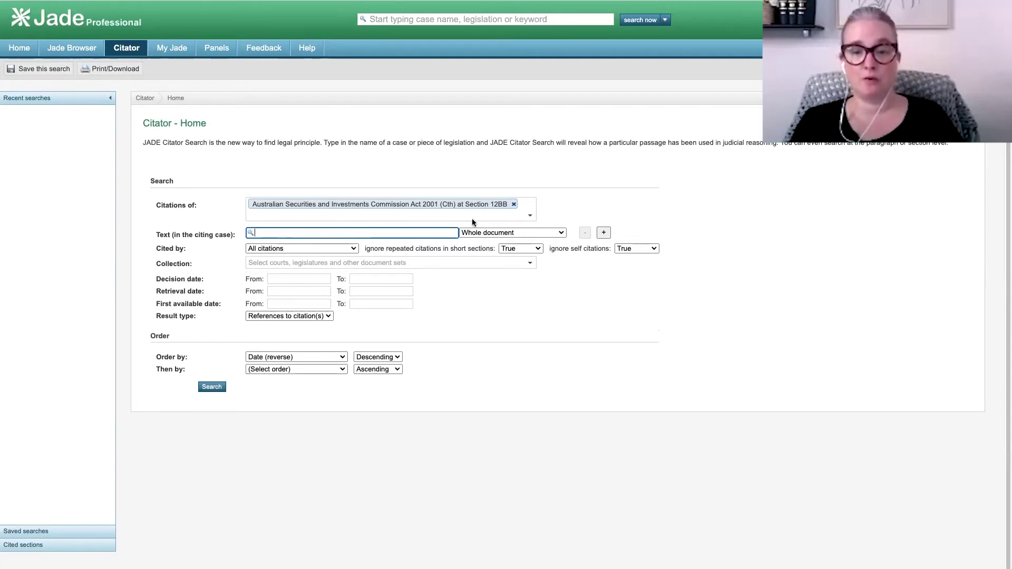
pyautogui.click(524, 232)
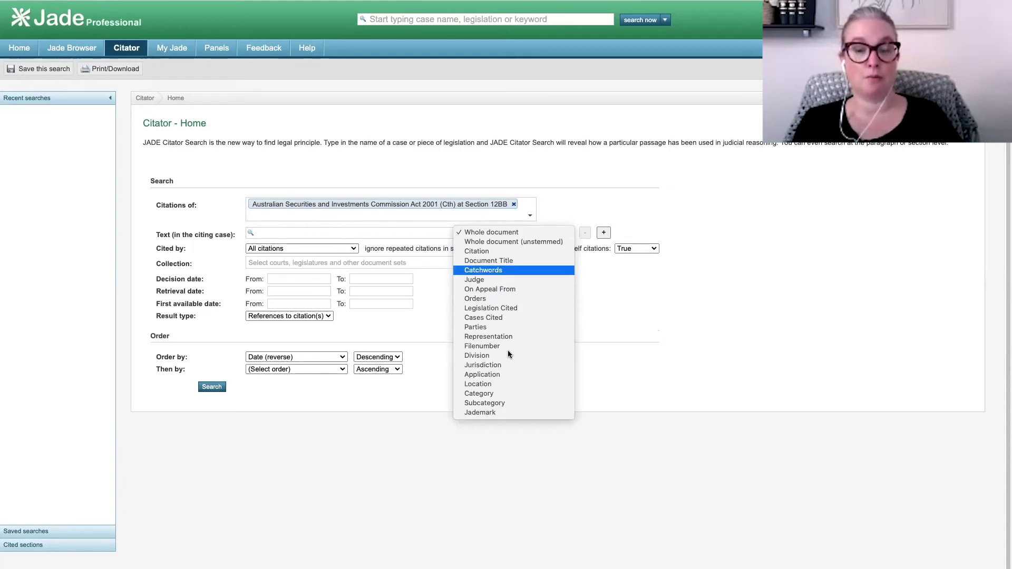
pyautogui.click(388, 163)
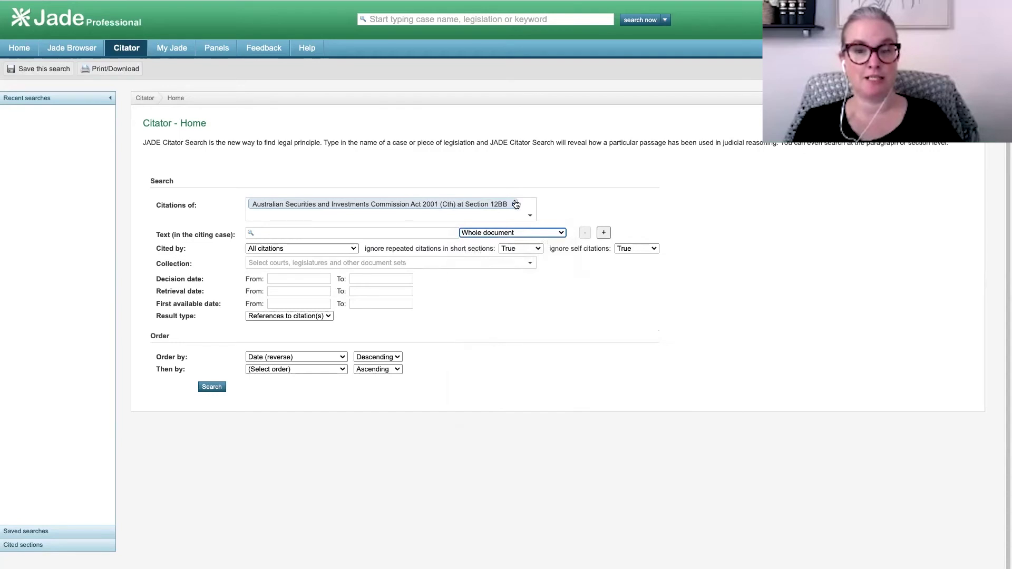
# - Remove the Section 12BB citation and look up "wills and probate" as the cited document
pyautogui.click(514, 204)
pyautogui.click(448, 201)
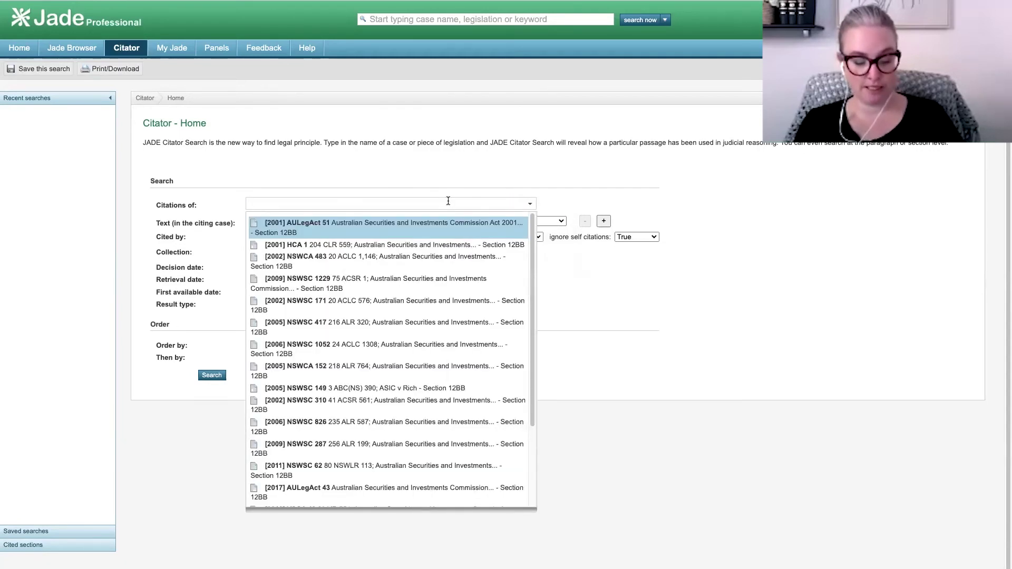
pyautogui.write('wills')
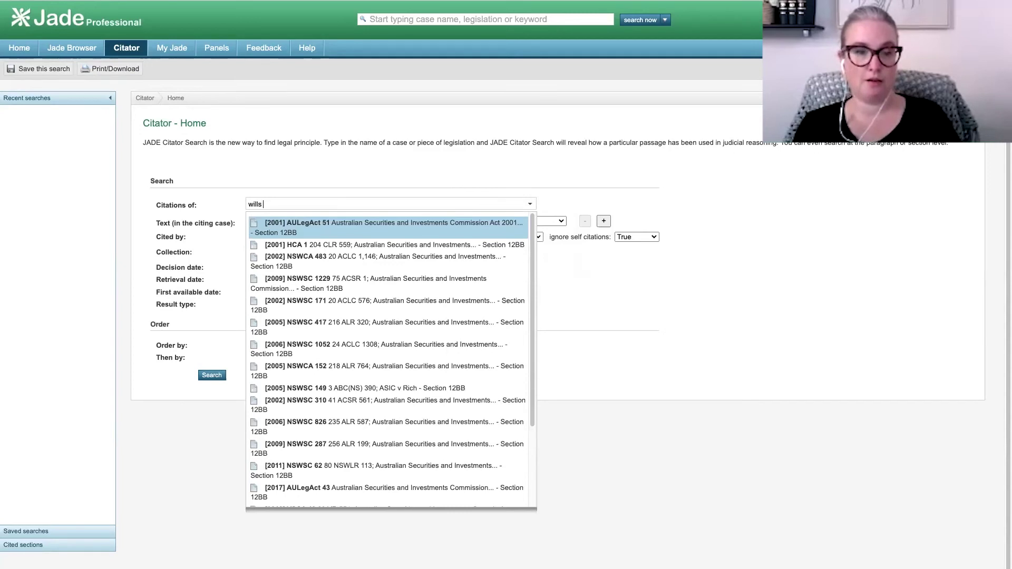
pyautogui.write(' and probate')
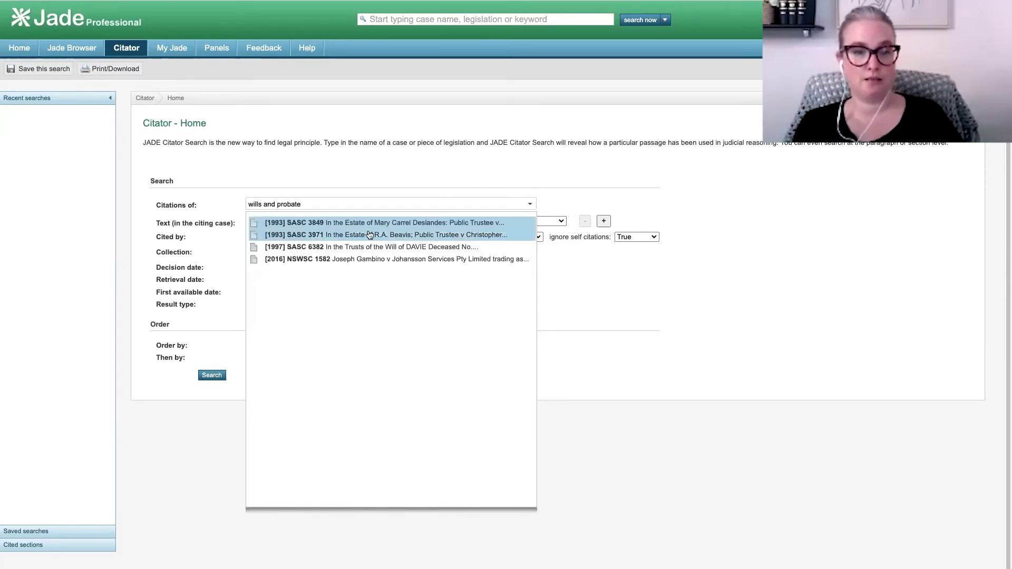
# - Replace the cited-document lookup with "wills act"
pyautogui.hotkey('ctrl', 'a')
pyautogui.press('BackSpace')
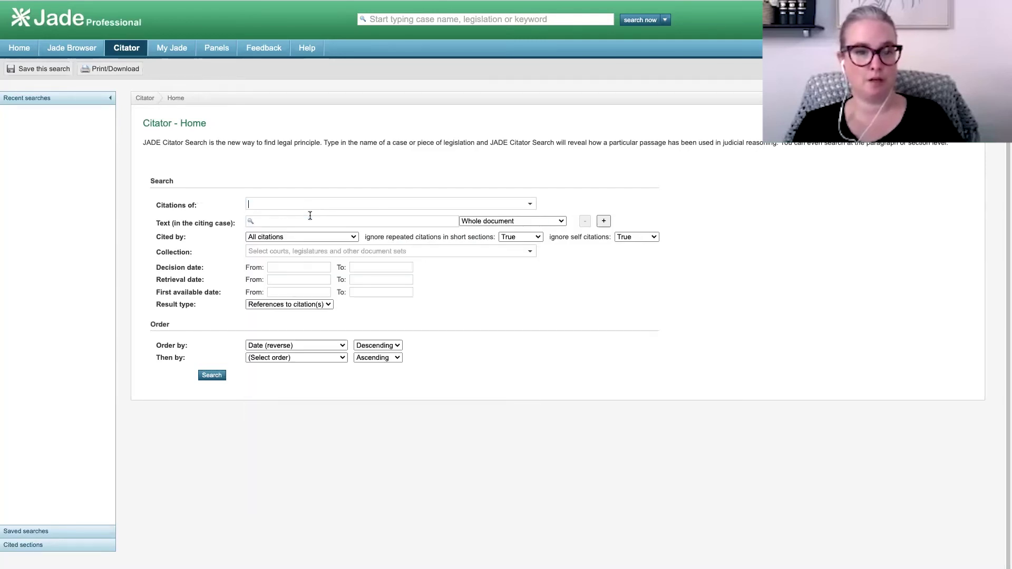
pyautogui.write('wills act')
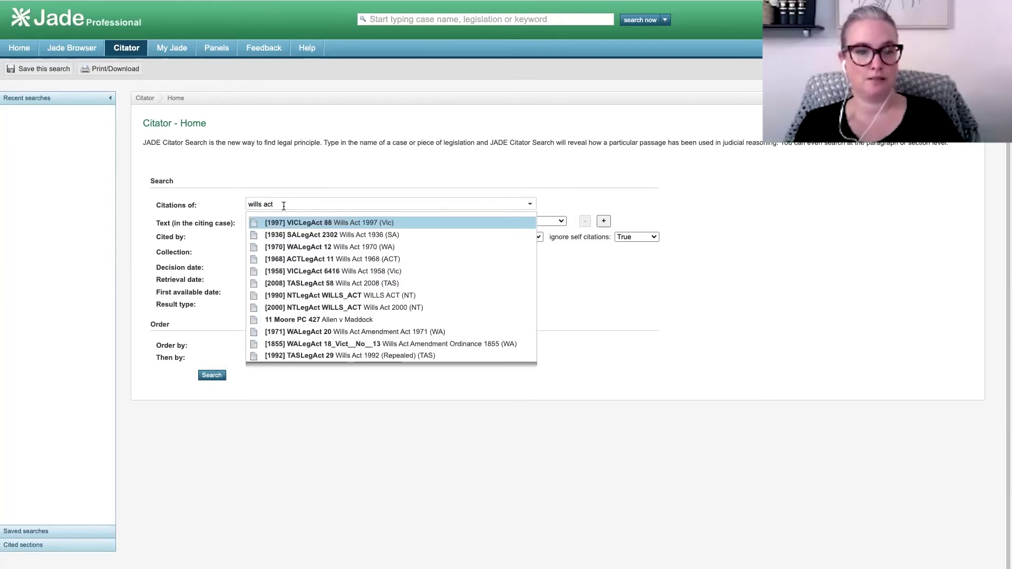
# - Look up "crimes act" as the cited document and choose Crimes Act 1900 (NSW)
pyautogui.tripleClick(283, 206)
pyautogui.write('crimes acts')
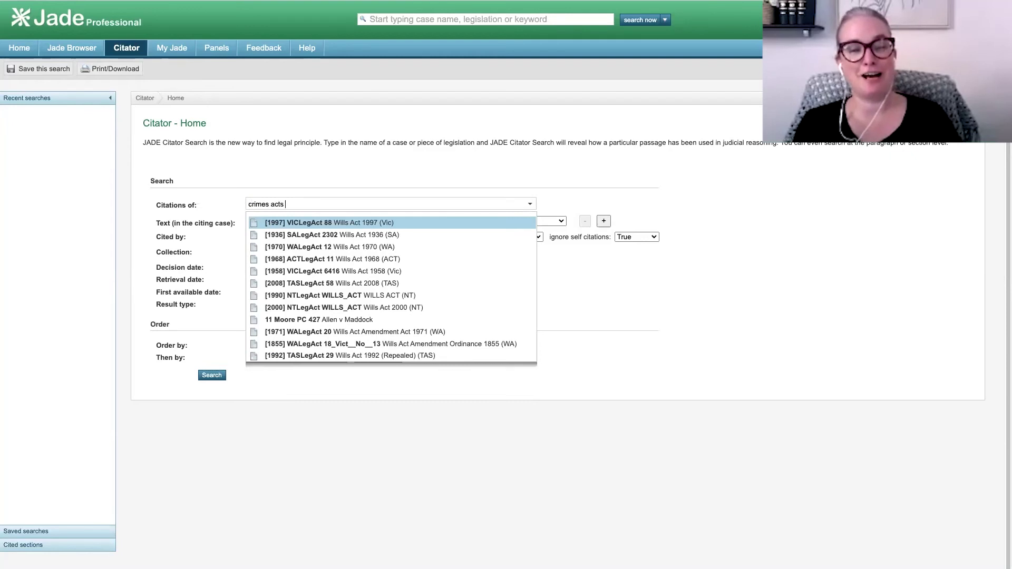
pyautogui.press('BackSpace')
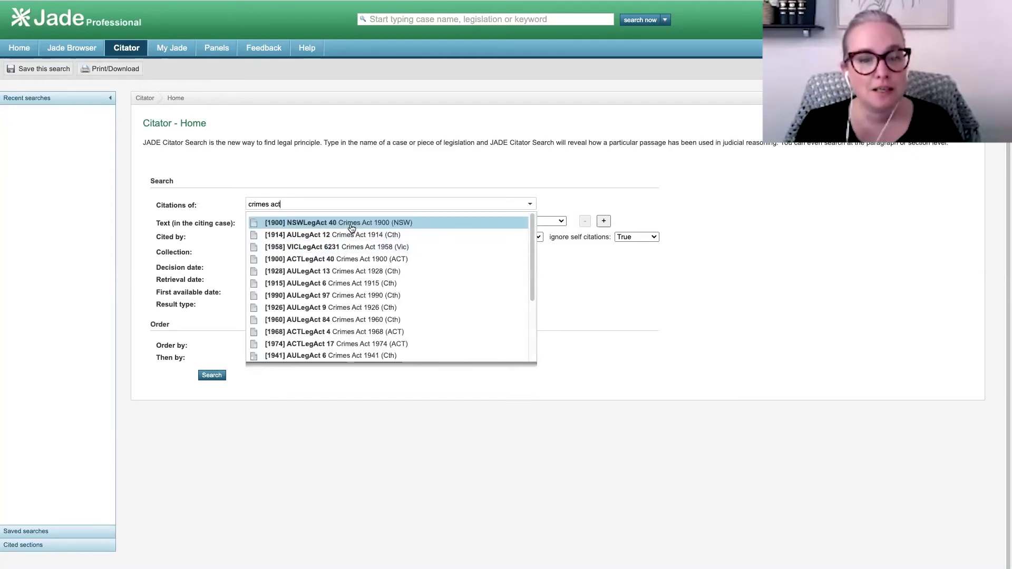
pyautogui.click(350, 223)
# - Limit the citing cases to those with "fullerton" as Judge and run the Citator search
pyautogui.click(425, 232)
pyautogui.write('fullerton')
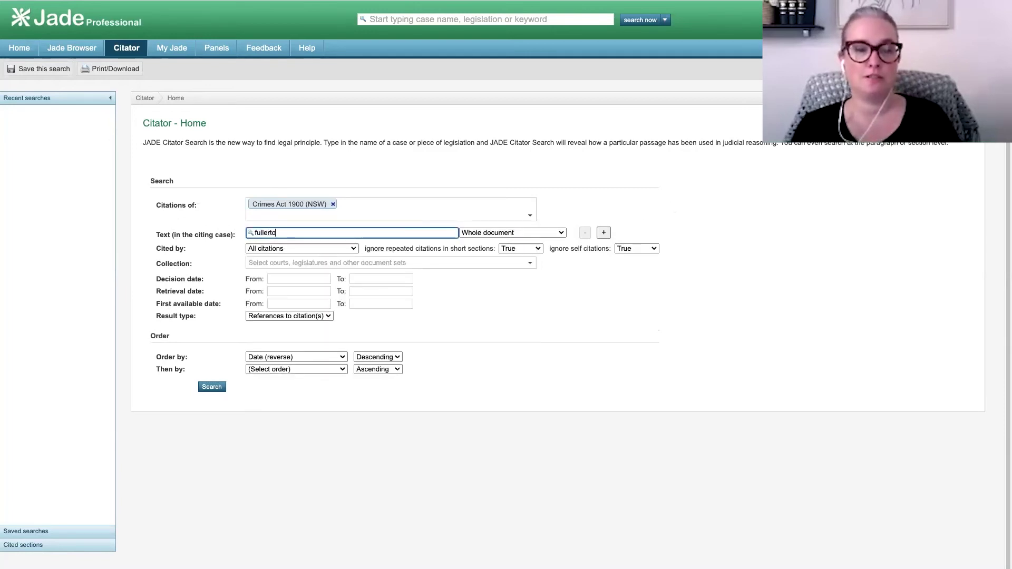
pyautogui.click(466, 235)
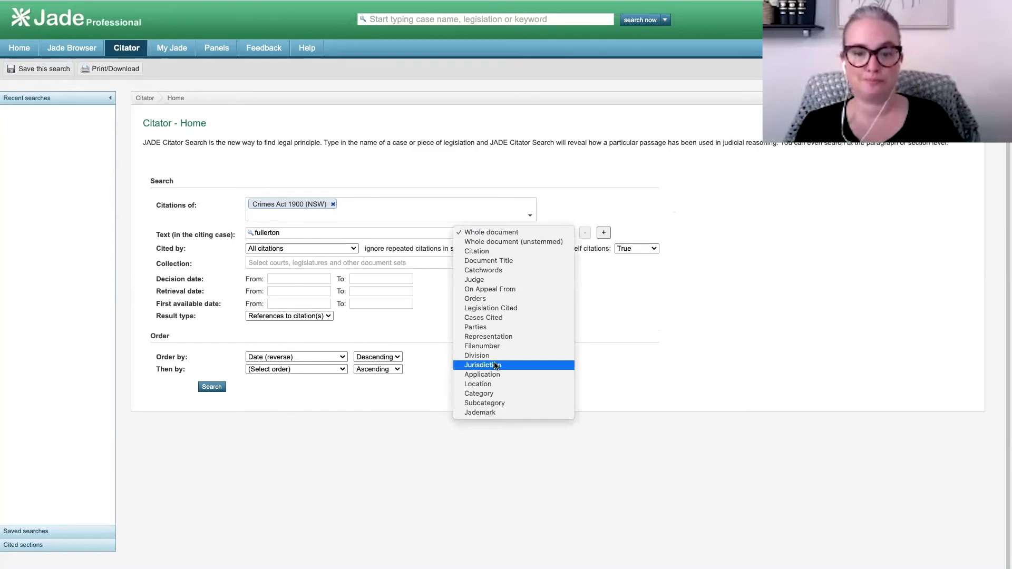
pyautogui.click(480, 281)
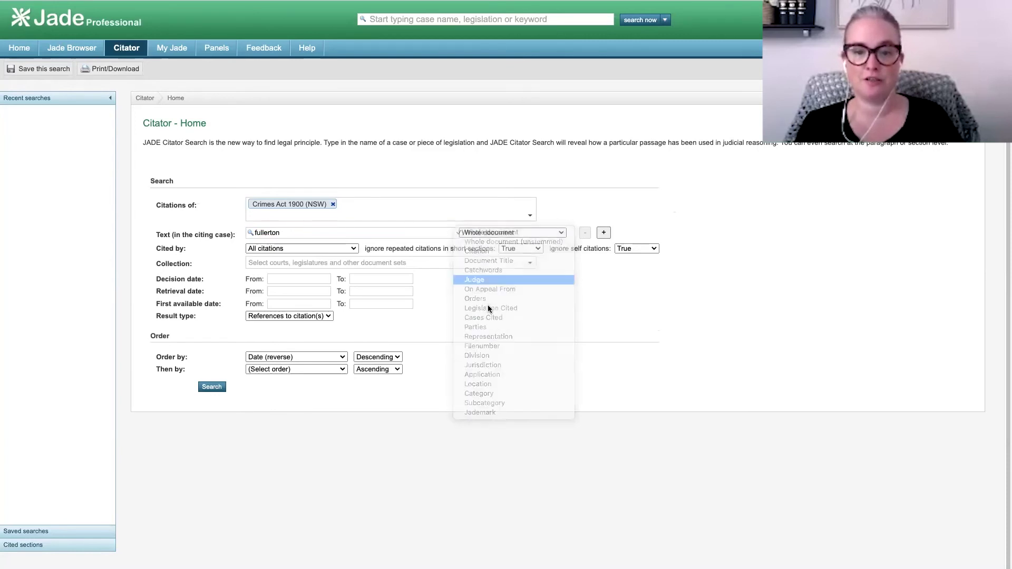
pyautogui.click(214, 390)
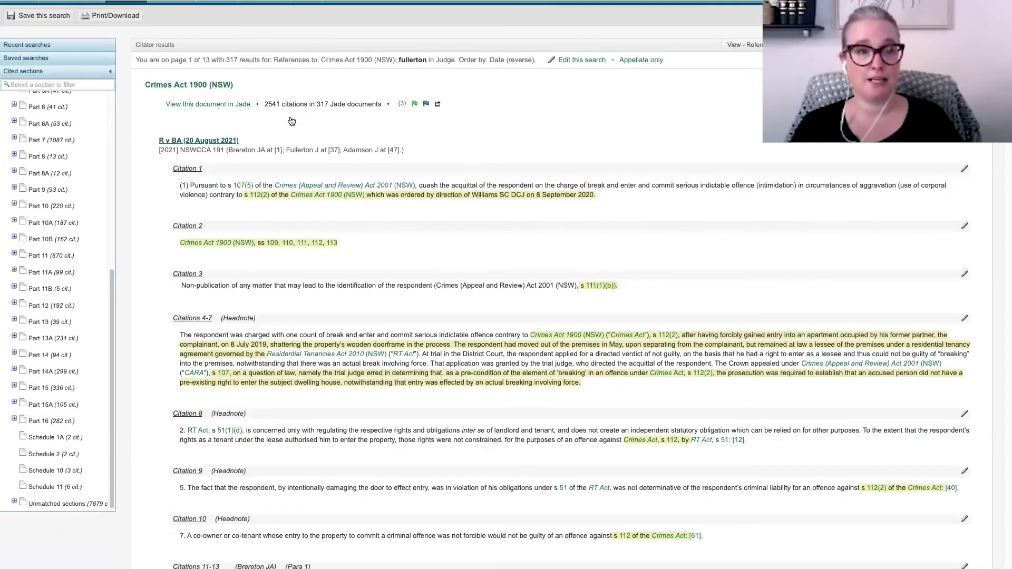
# - Reopen the Citator search for editing, remove Crimes Act 1900 (NSW) and enter "[2012] hca 12" as the cited document
pyautogui.scroll(3, 324, 247)
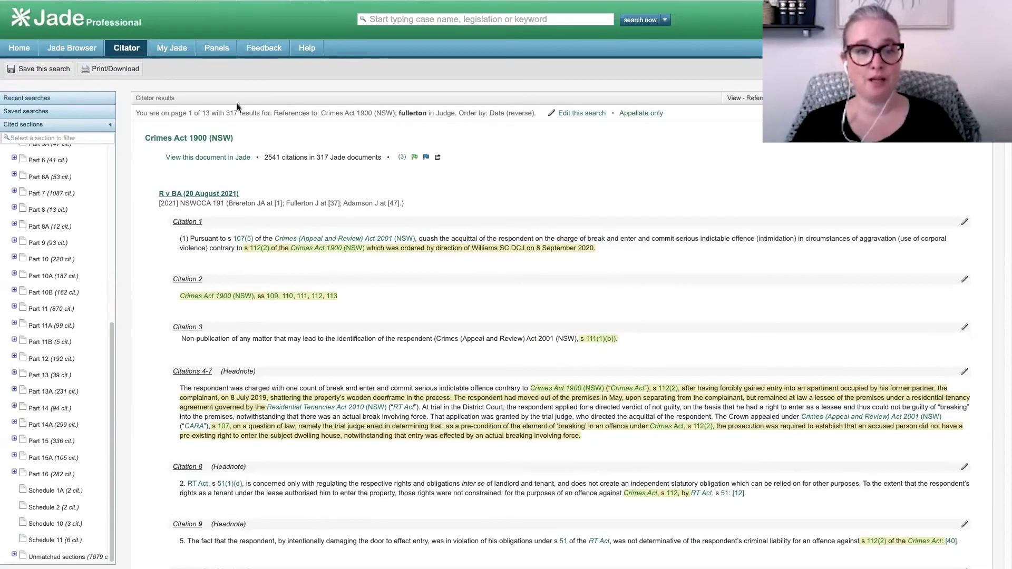
pyautogui.click(582, 113)
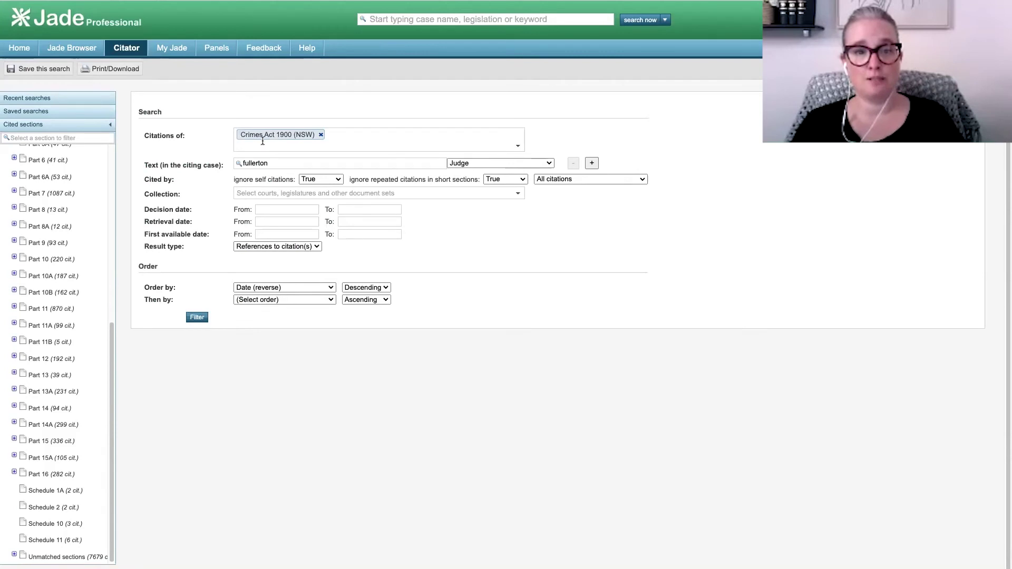
pyautogui.click(337, 145)
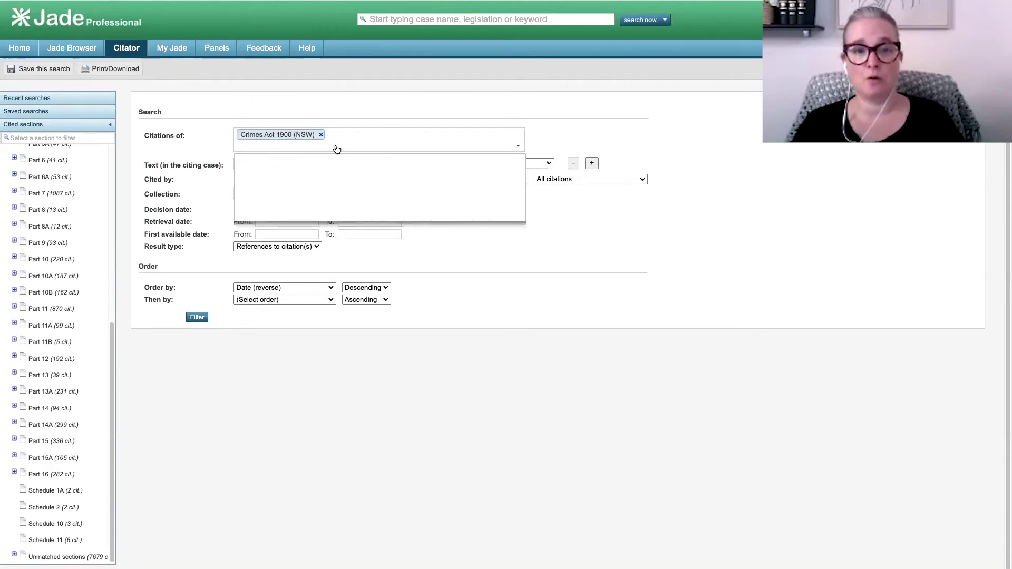
pyautogui.click(320, 135)
pyautogui.click(279, 133)
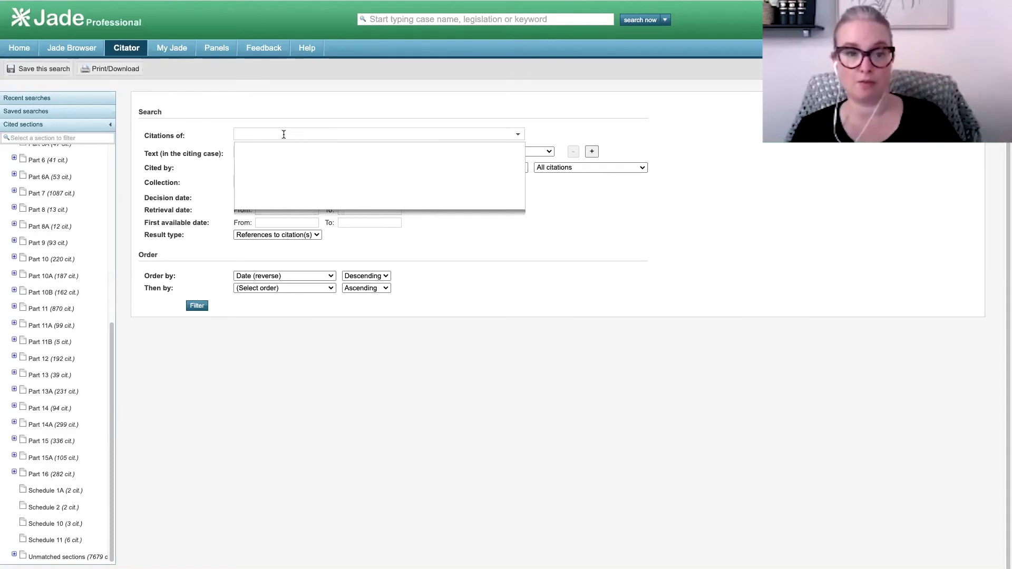
pyautogui.press('BackSpace')
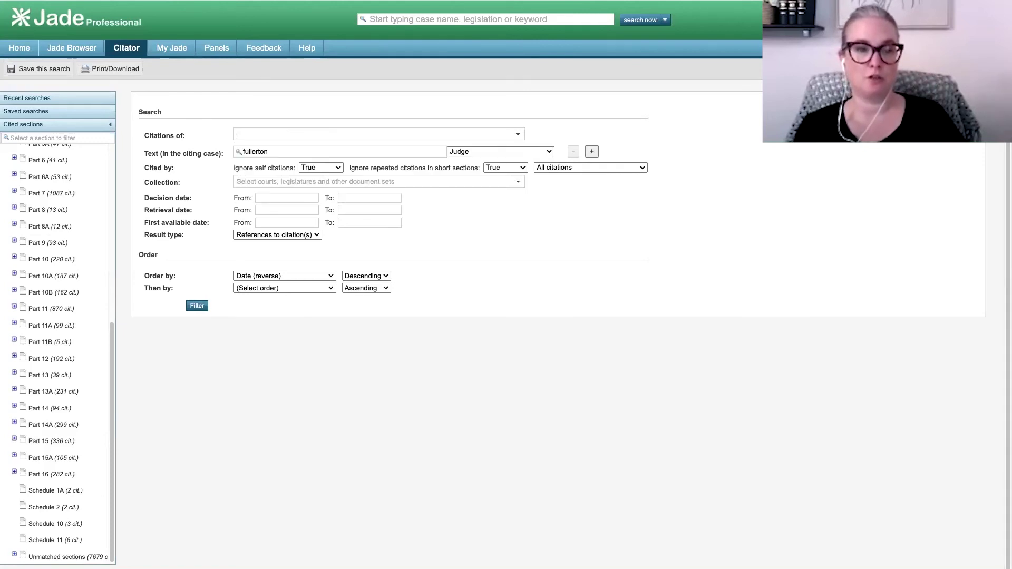
pyautogui.write('[20')
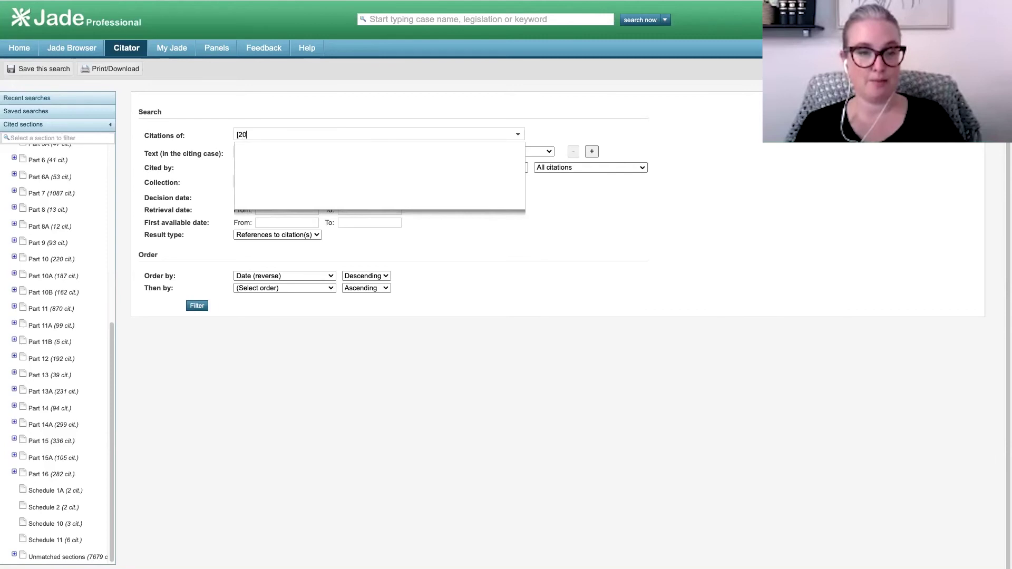
pyautogui.write('12] hca 12')
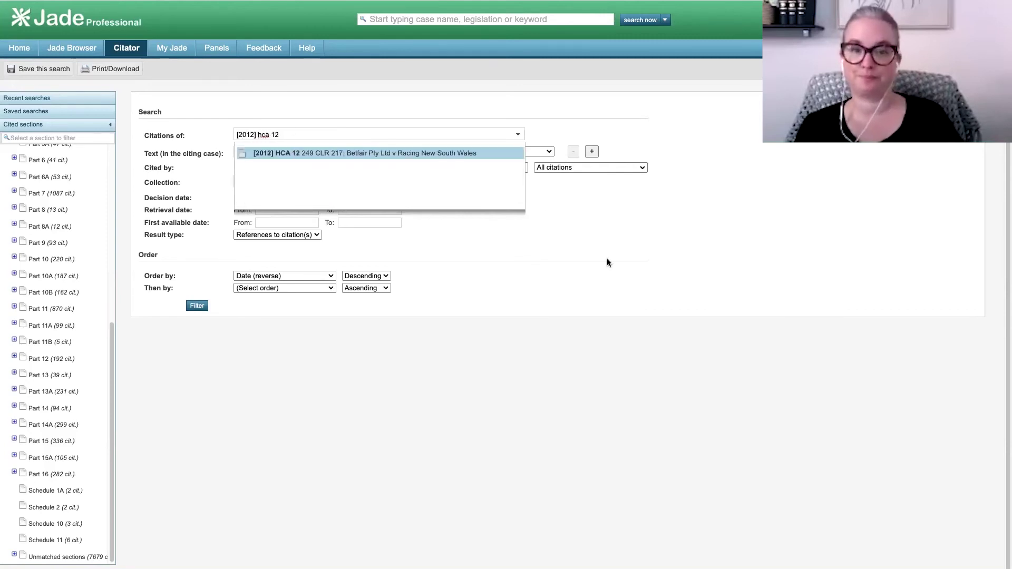
pyautogui.click(398, 360)
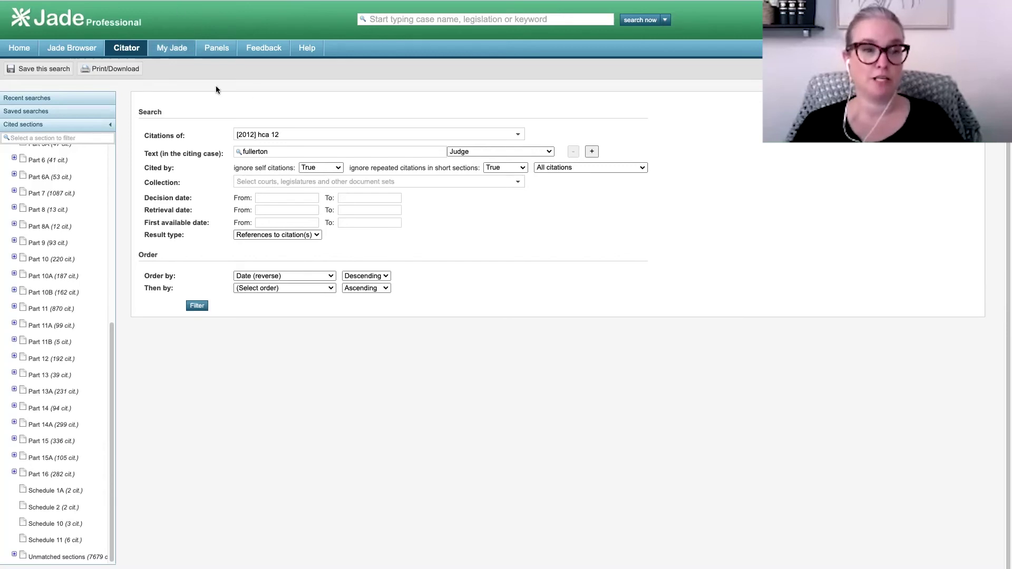
# - Open the personal tag list in My Jade and show the documents under the second "Negligence" tag
pyautogui.click(174, 52)
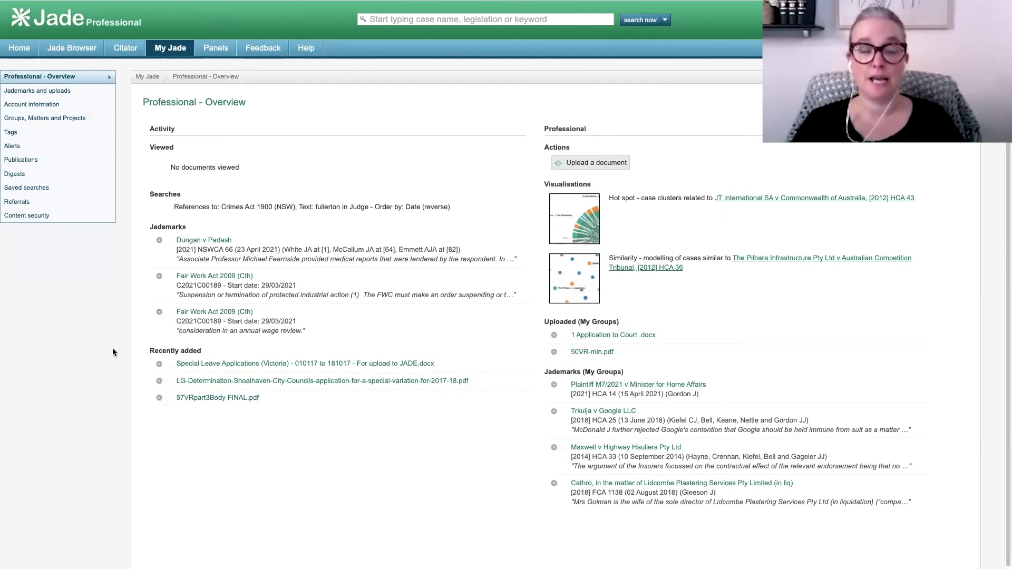
pyautogui.click(10, 133)
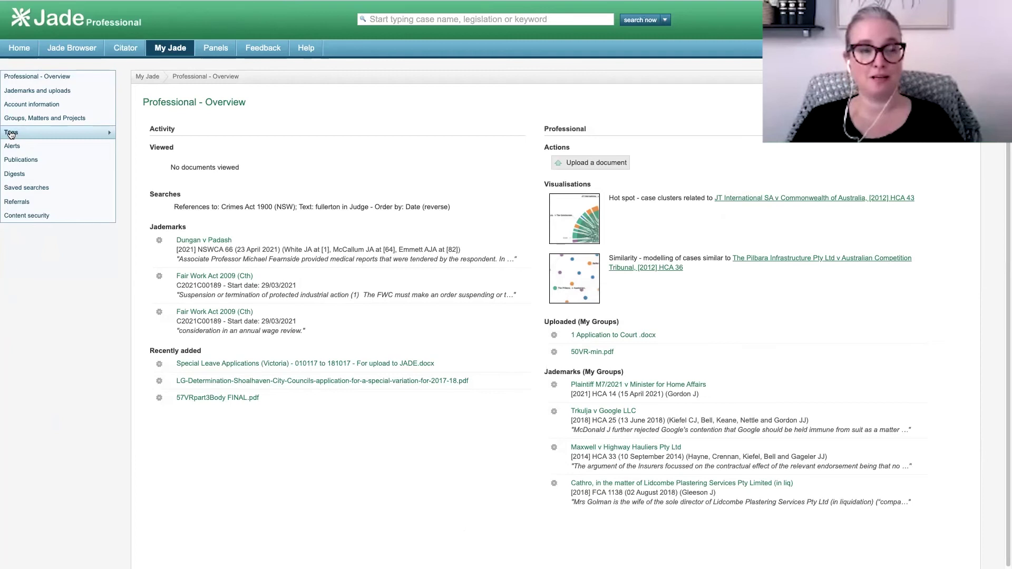
pyautogui.click(10, 132)
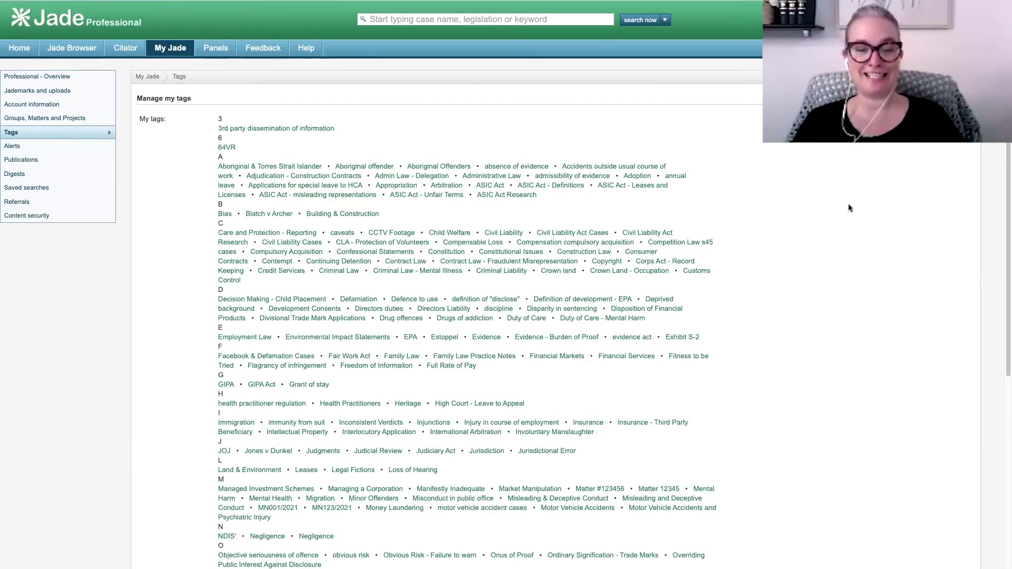
pyautogui.scroll(-1, 742, 253)
pyautogui.scroll(1, 744, 257)
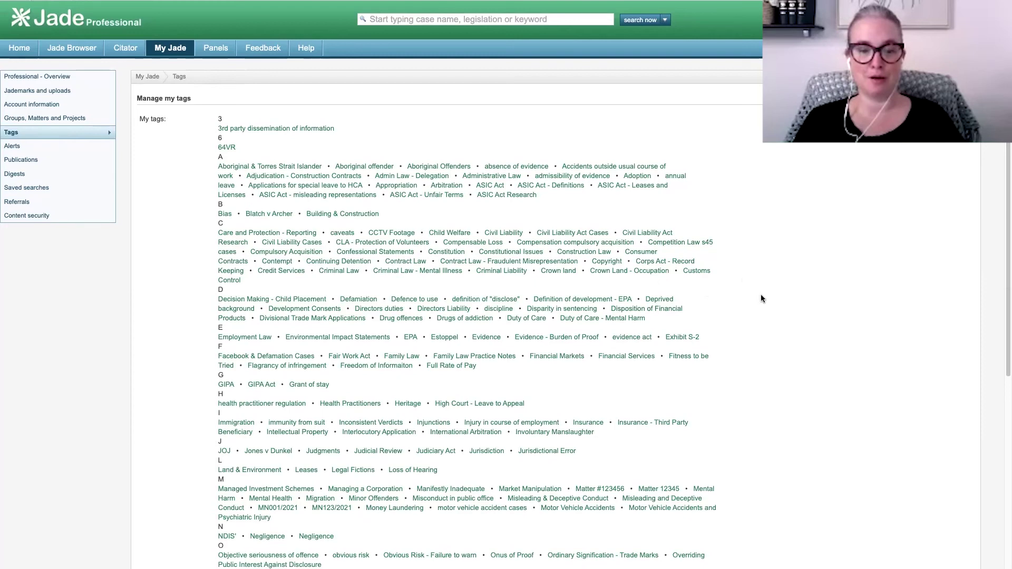
pyautogui.scroll(-5, 761, 294)
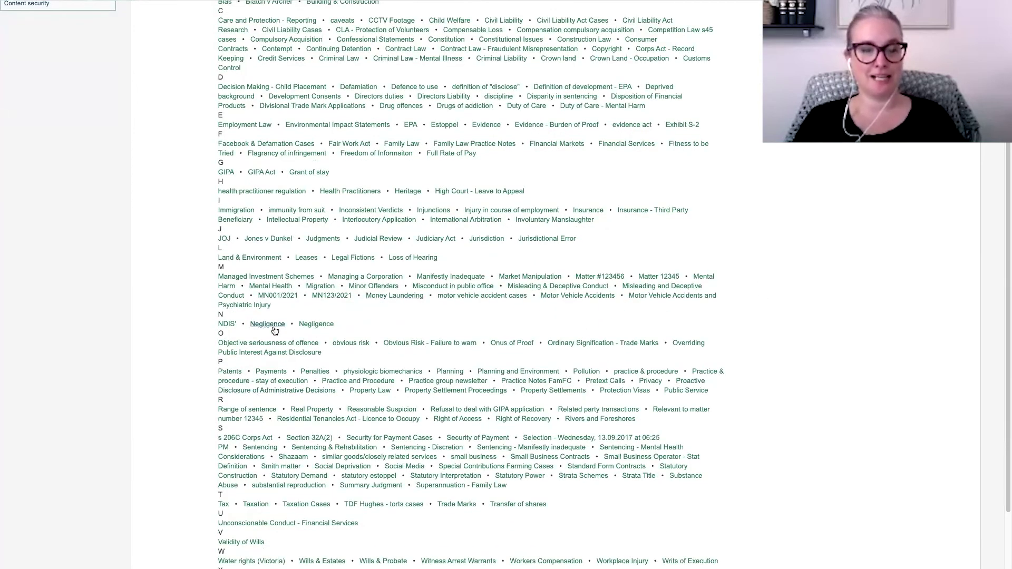
pyautogui.click(316, 324)
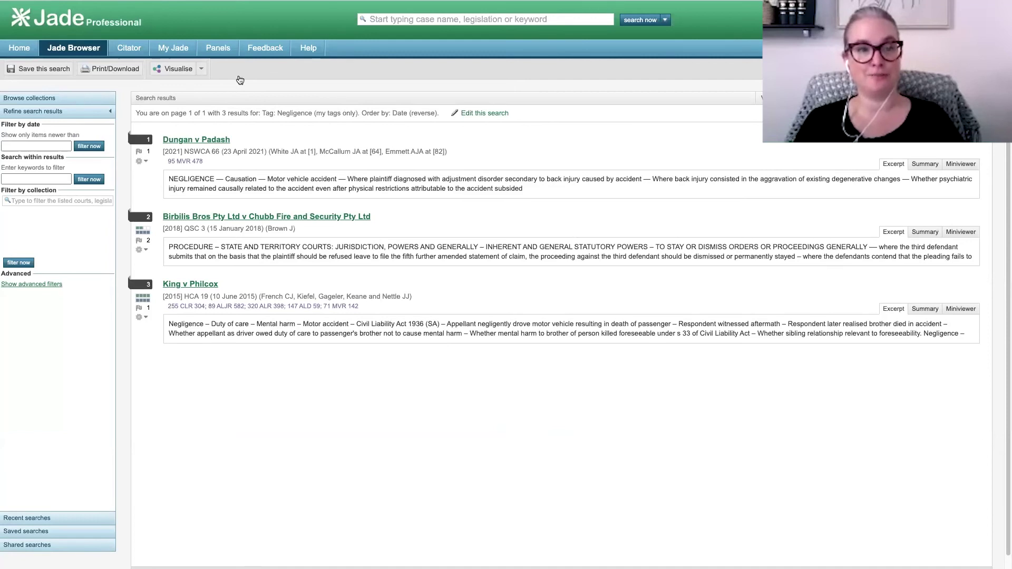
# - Go to Jademarks and uploads in My Jade and open the recent upload "1 My Client - Plaitiff's Submissions Amended.docx"
pyautogui.click(169, 51)
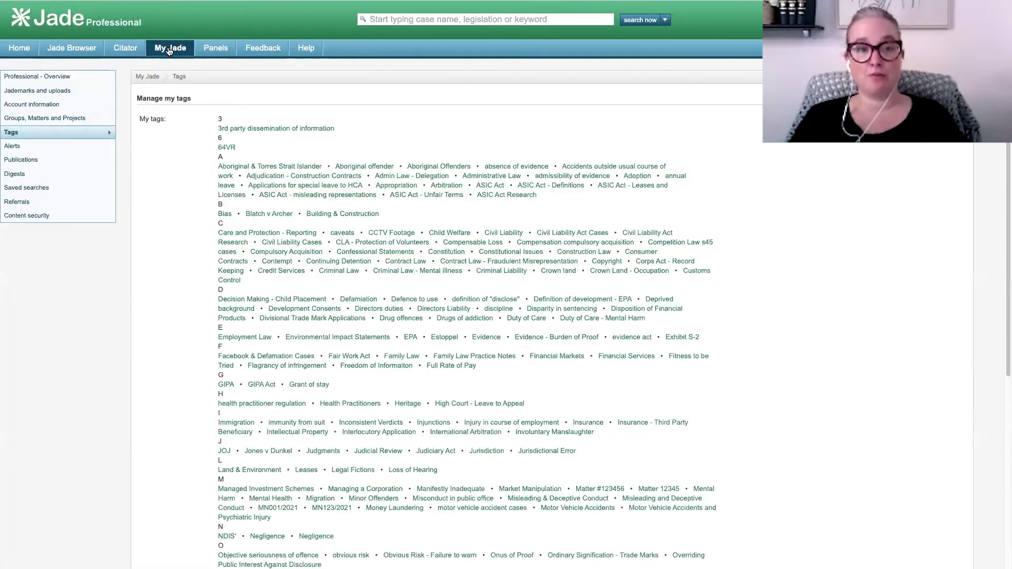
pyautogui.click(24, 88)
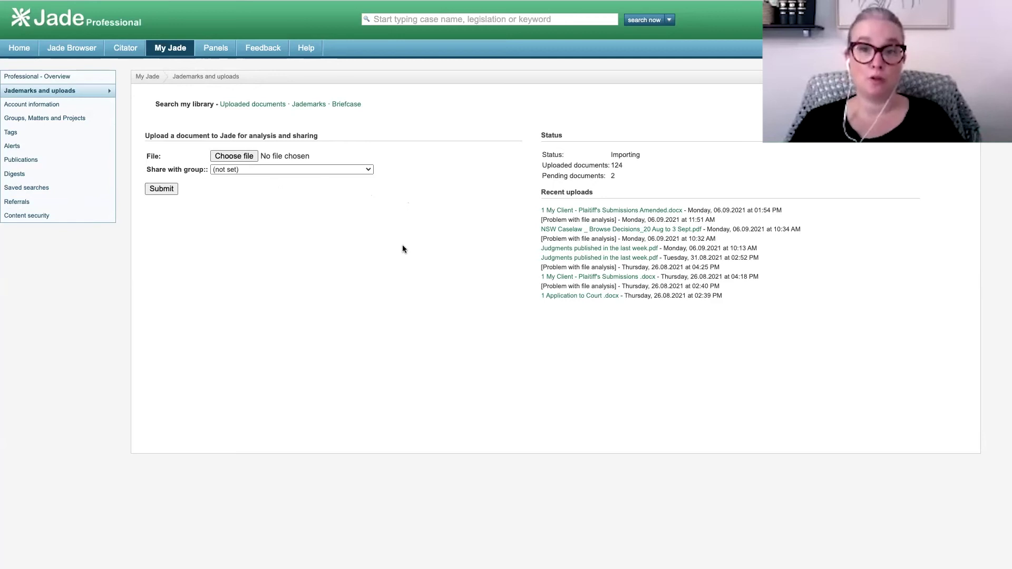
pyautogui.click(618, 210)
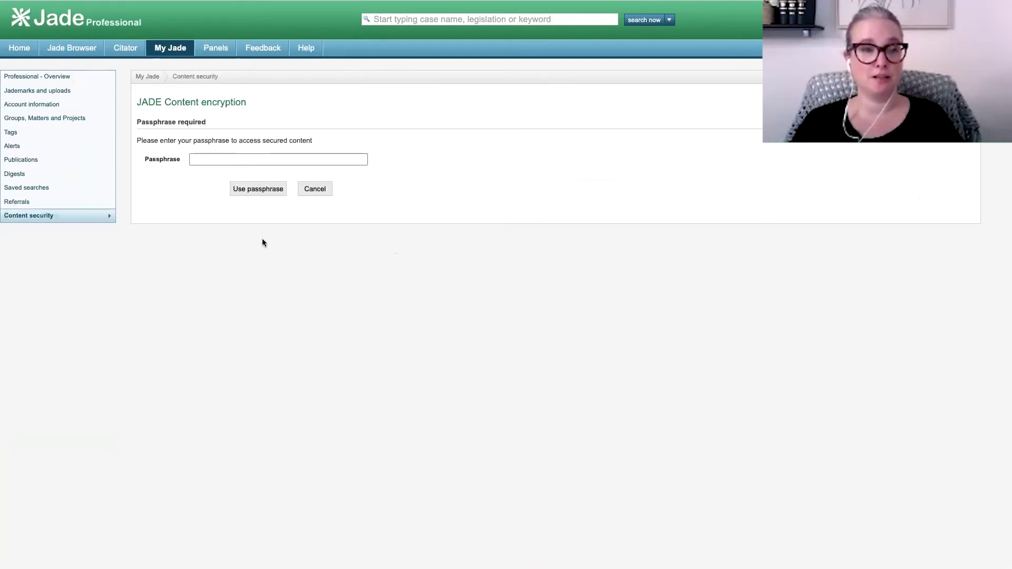
# - Try to unlock the secured upload by entering the content encryption passphrase, and cancel the entry
pyautogui.click(216, 160)
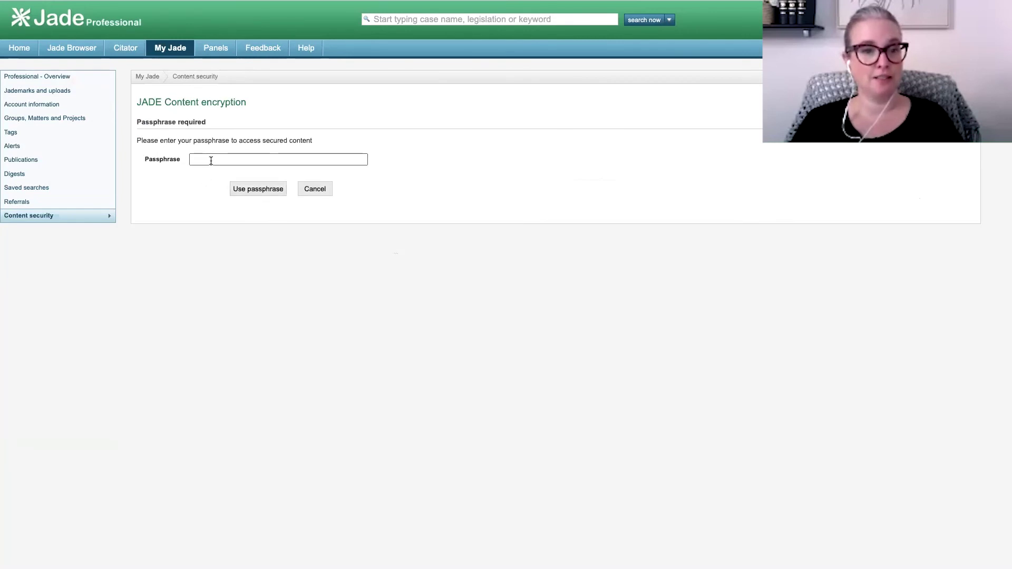
pyautogui.click(214, 160)
pyautogui.click(181, 188)
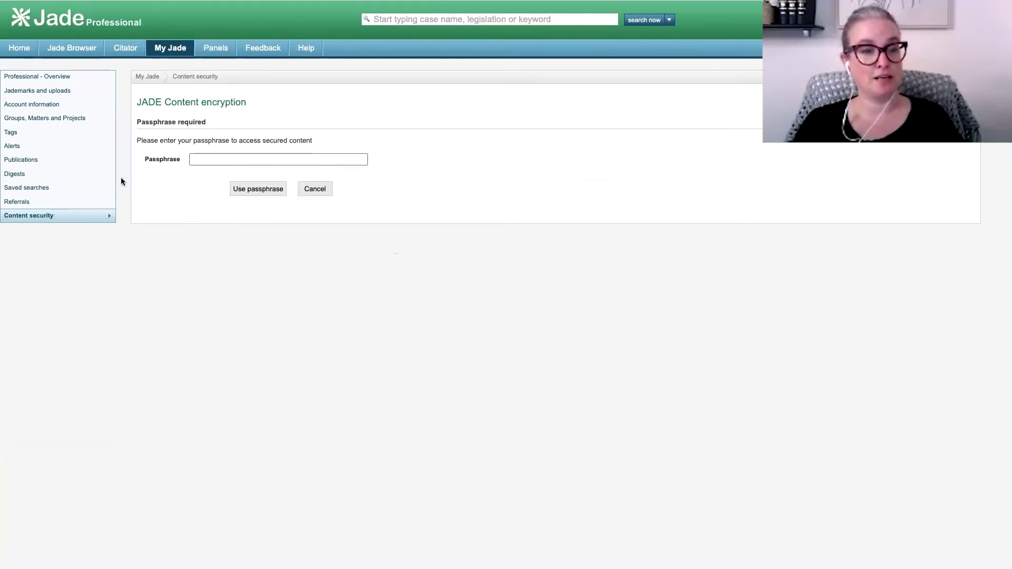
pyautogui.click(199, 158)
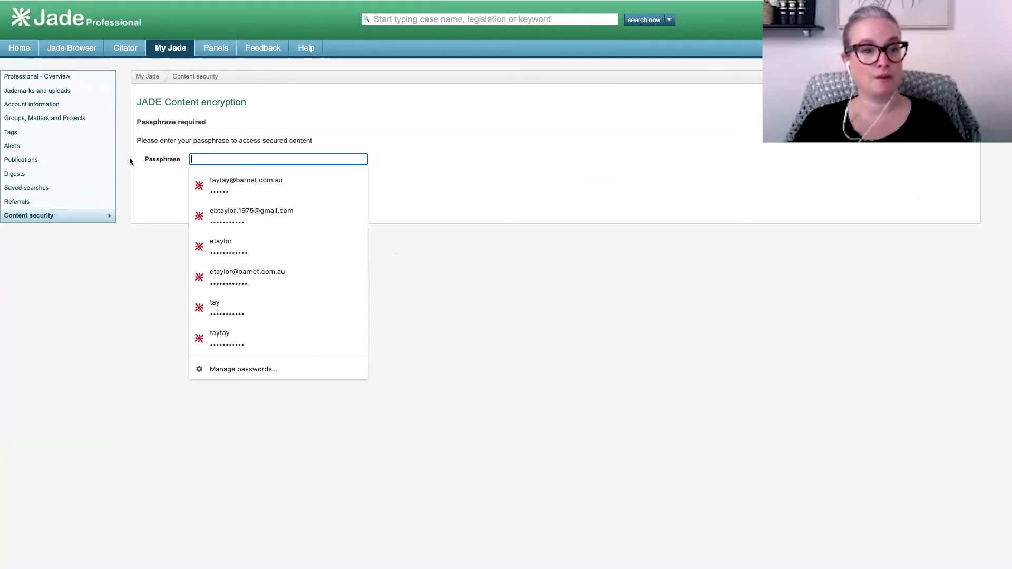
pyautogui.click(165, 196)
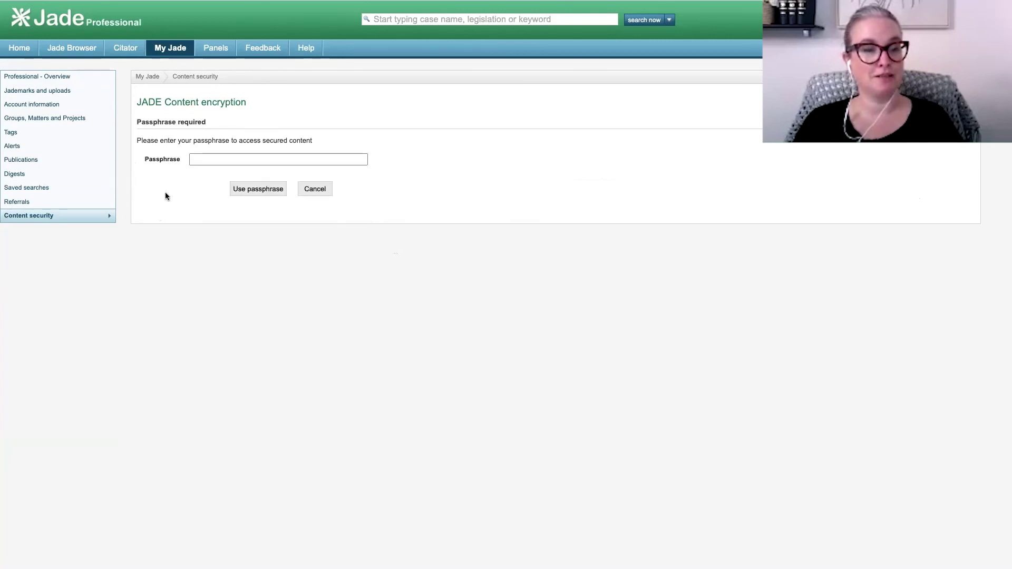
pyautogui.click(207, 158)
pyautogui.write('•••••••••••••••')
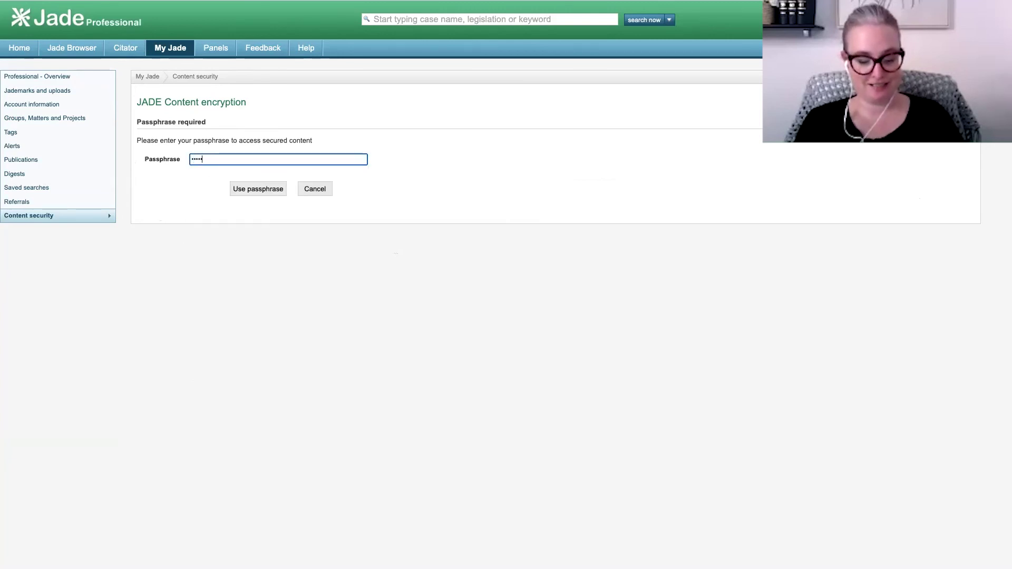
pyautogui.write('••••')
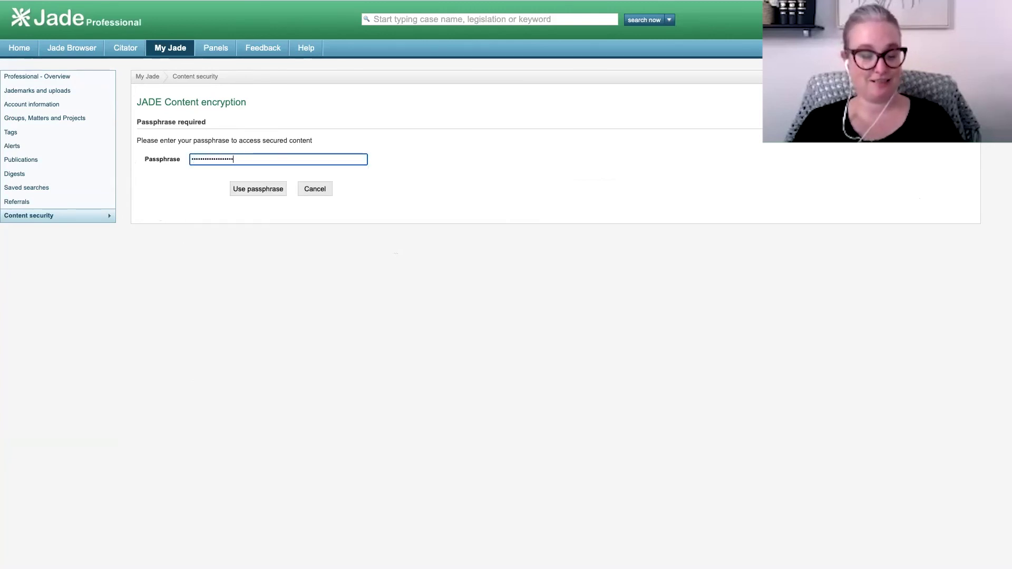
pyautogui.click(244, 190)
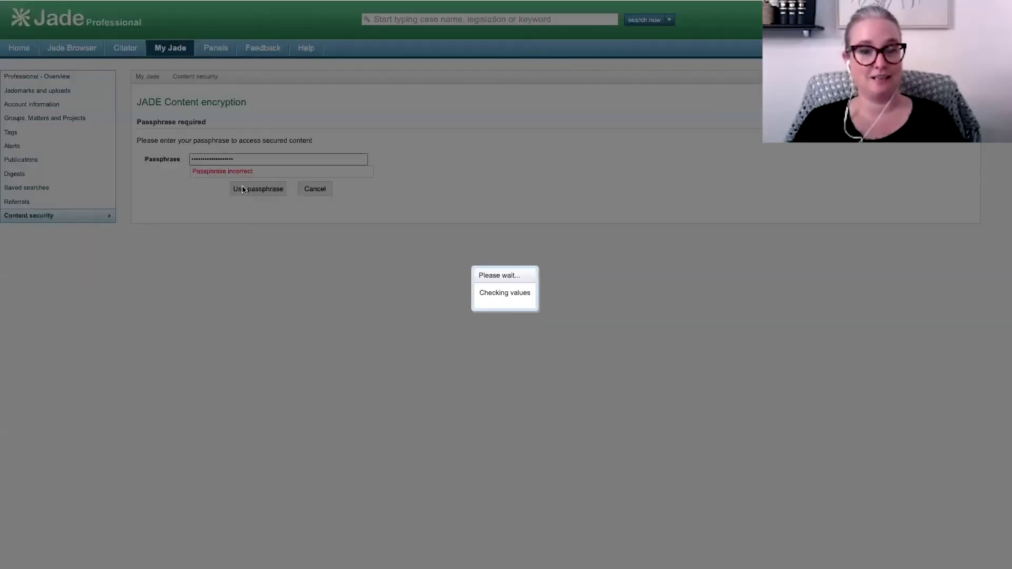
pyautogui.click(493, 316)
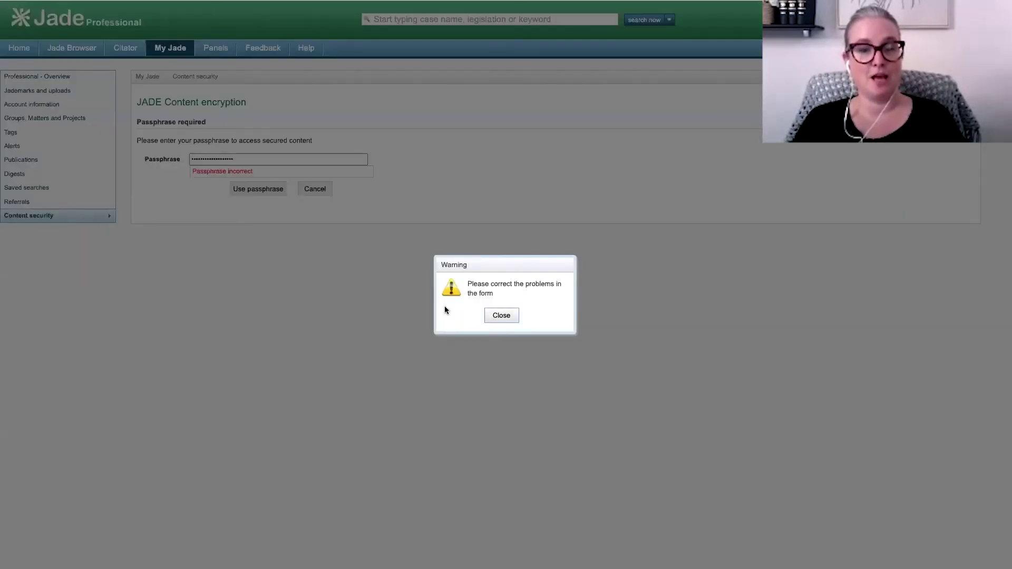
pyautogui.click(315, 190)
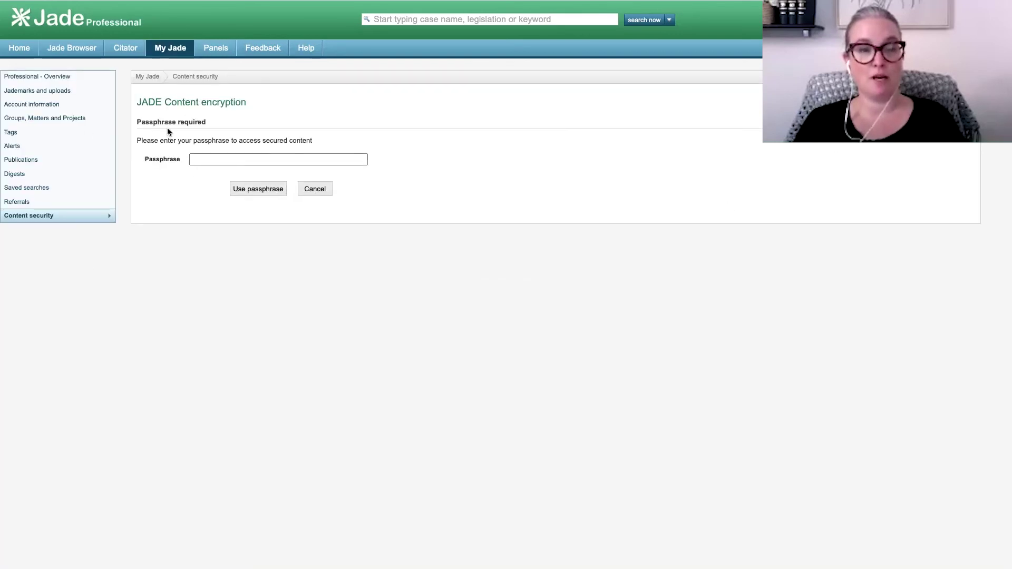
pyautogui.click(213, 161)
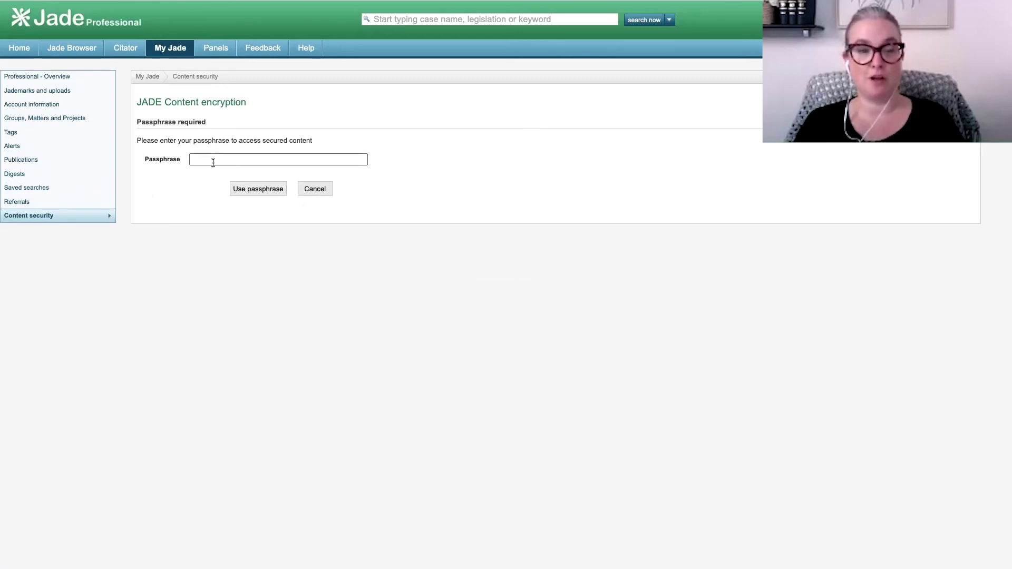
# - Return to Jademarks and uploads, try to open the recent upload "1 Application to Court .docx", and cancel the passphrase request
pyautogui.click(352, 117)
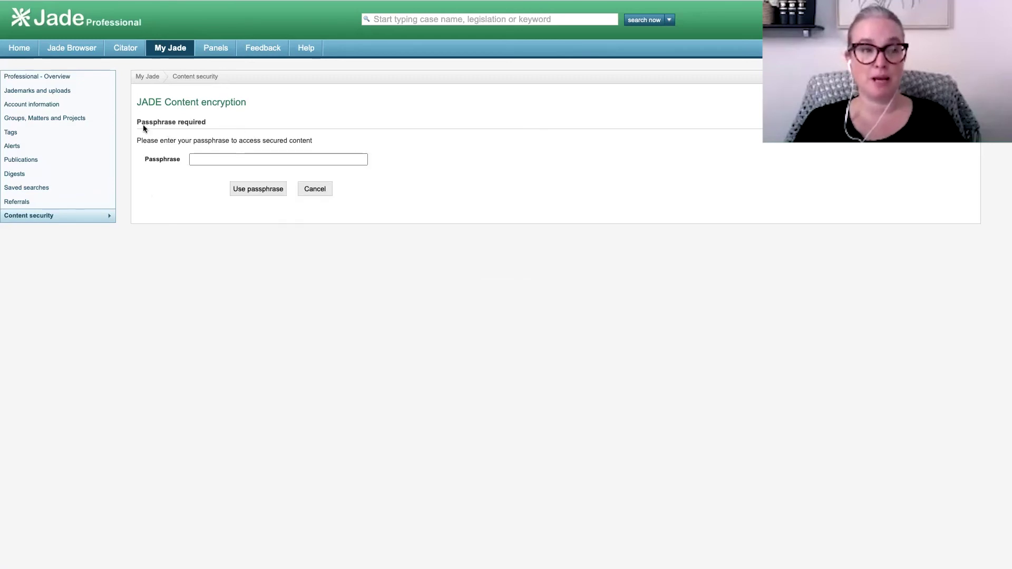
pyautogui.click(23, 92)
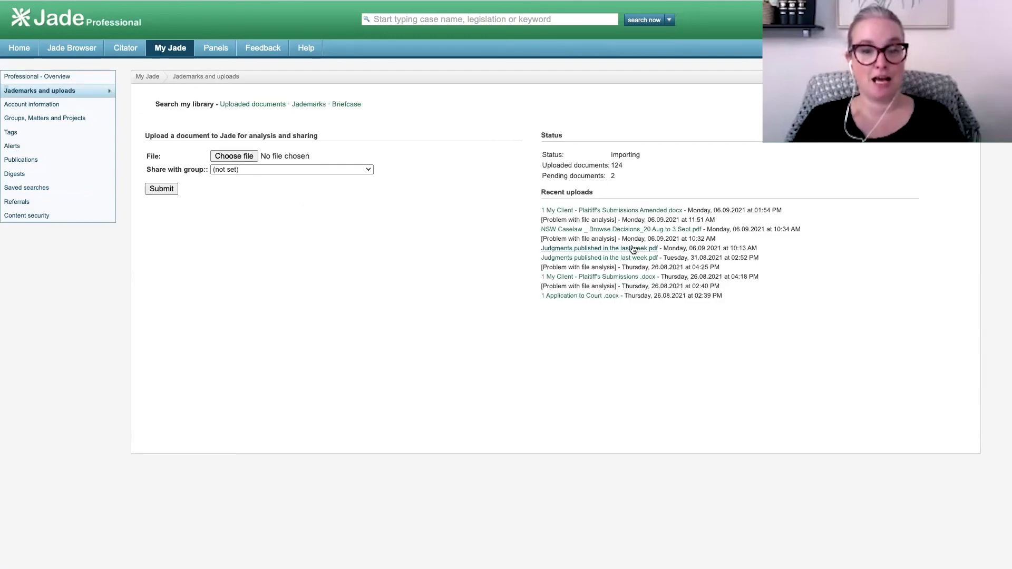
pyautogui.click(600, 296)
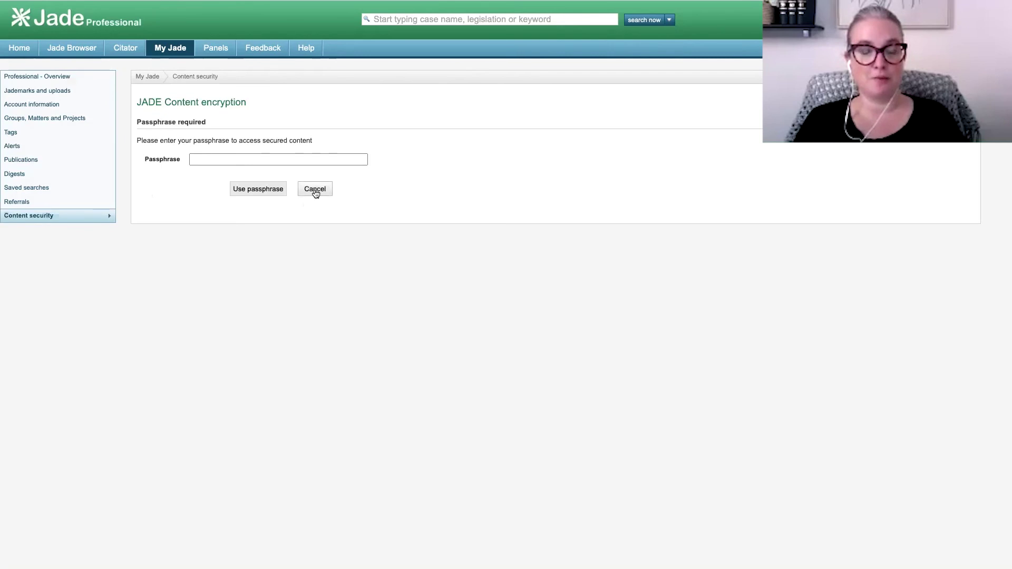
pyautogui.click(316, 193)
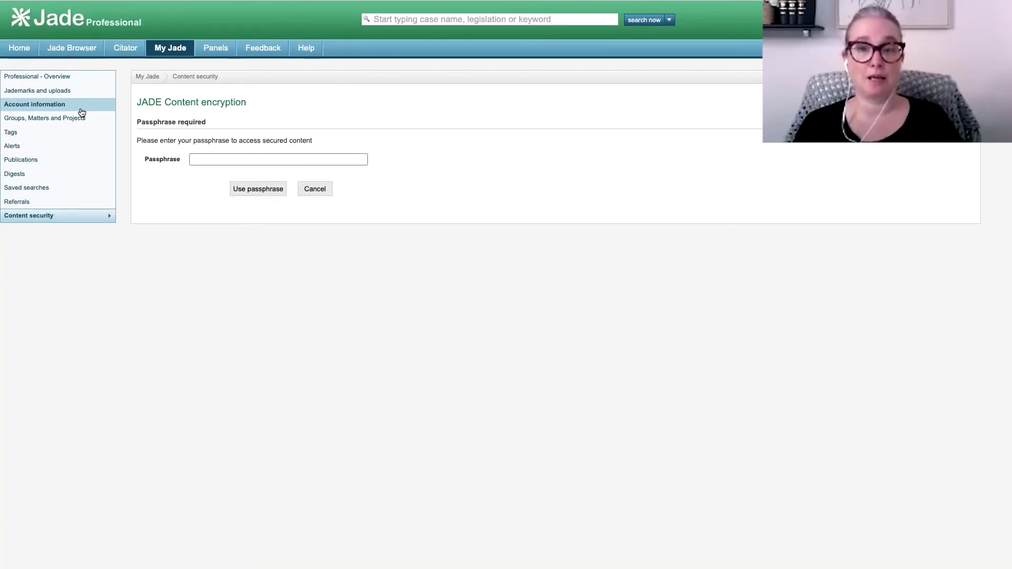
# - Go back to the Jade Browser search results for the personal "Negligence" tag
pyautogui.click(79, 49)
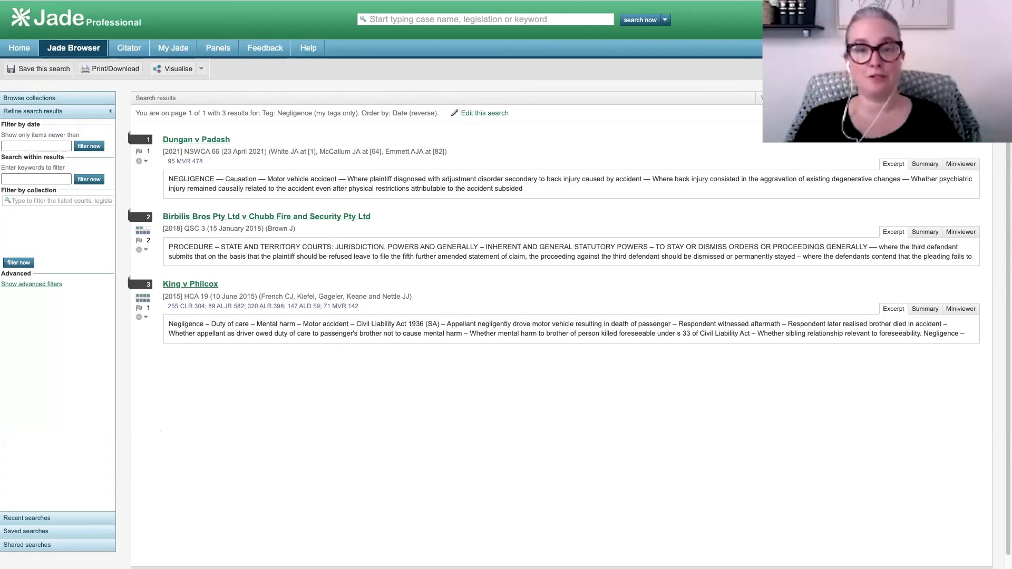
pyautogui.moveTo(575, 1)
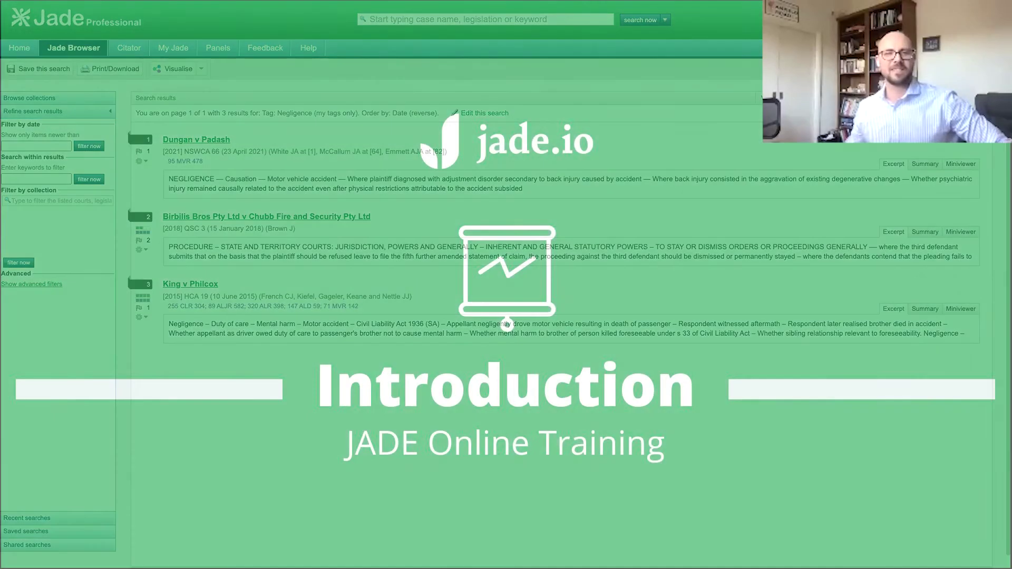